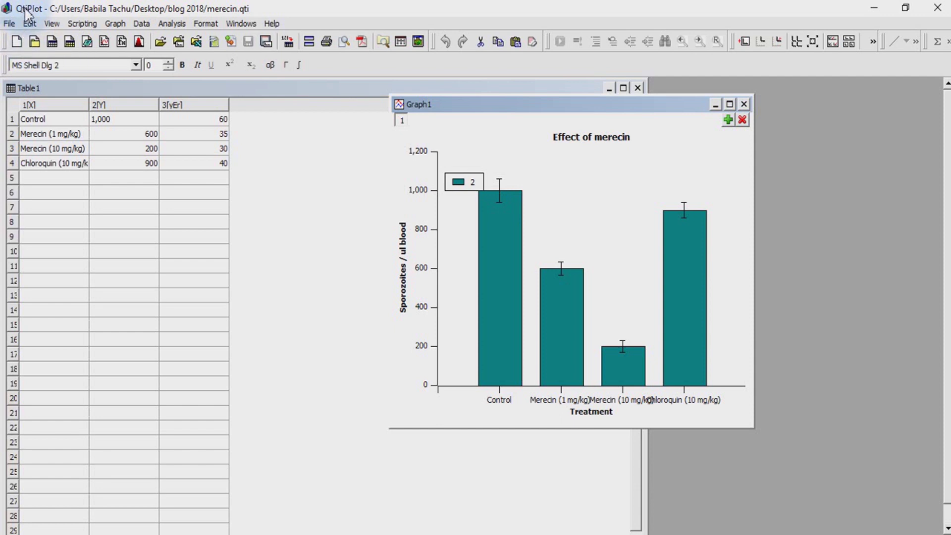
- Bring up the graph export options for the merecin project and for the merecin - histamine project
left_click(9, 23)
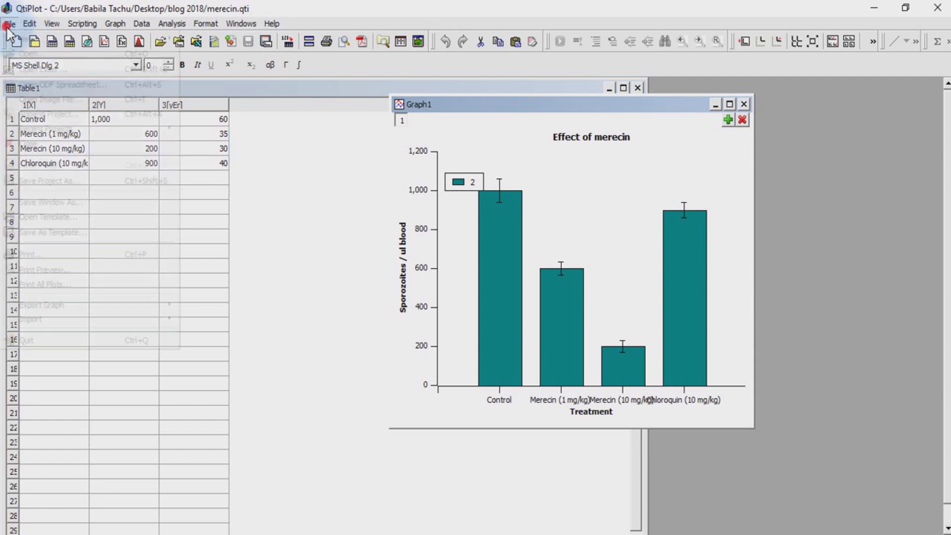
mouse_move(54, 305)
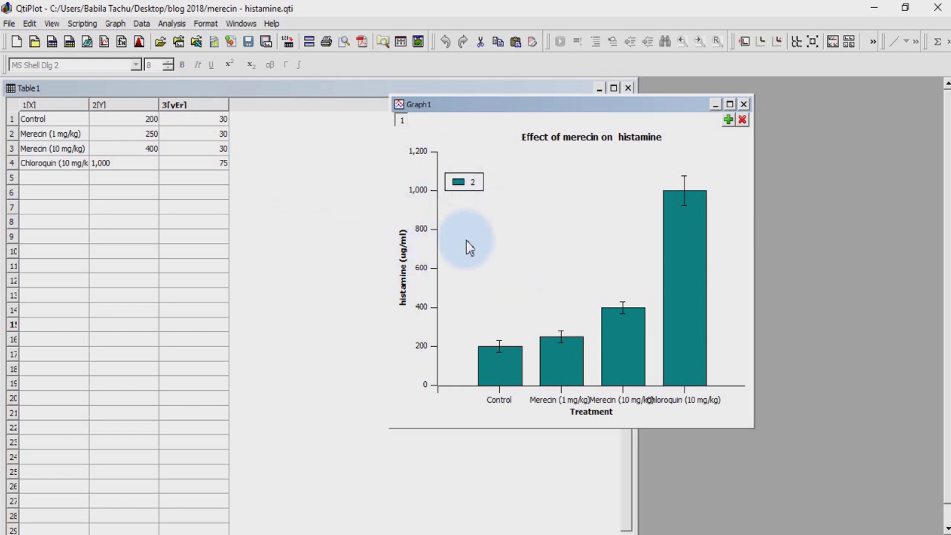
left_click(8, 24)
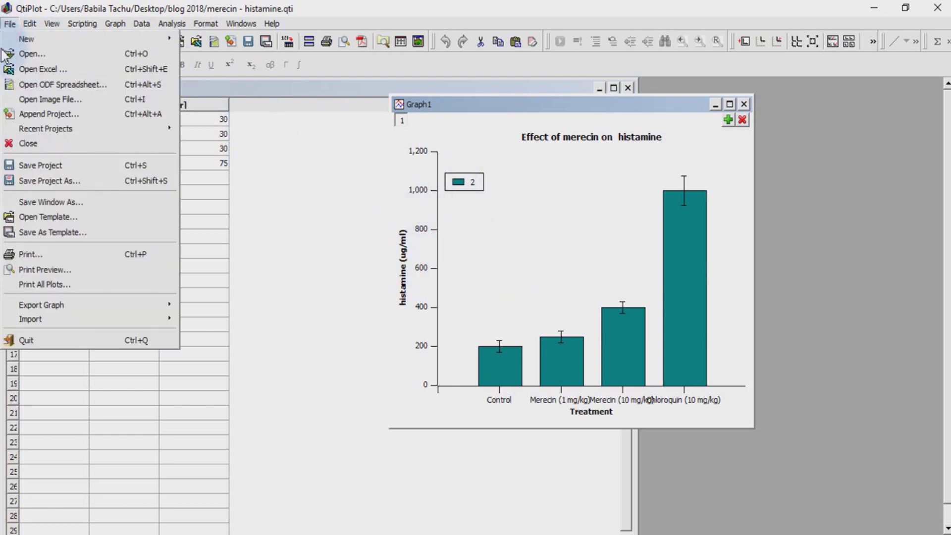
mouse_move(47, 306)
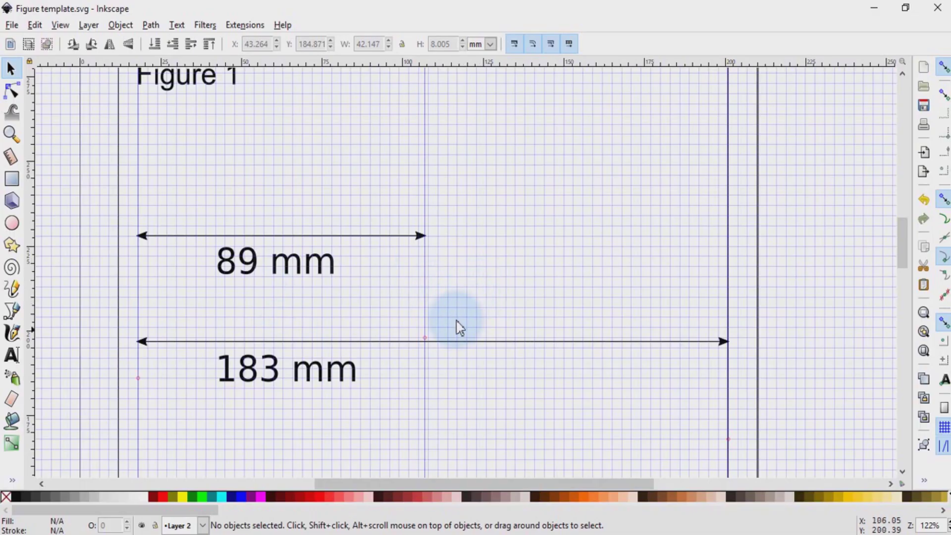
- In the Inkscape figure template, delete the 89 mm and 183 mm dimension arrows together with their labels
left_click(136, 233)
left_click(133, 189)
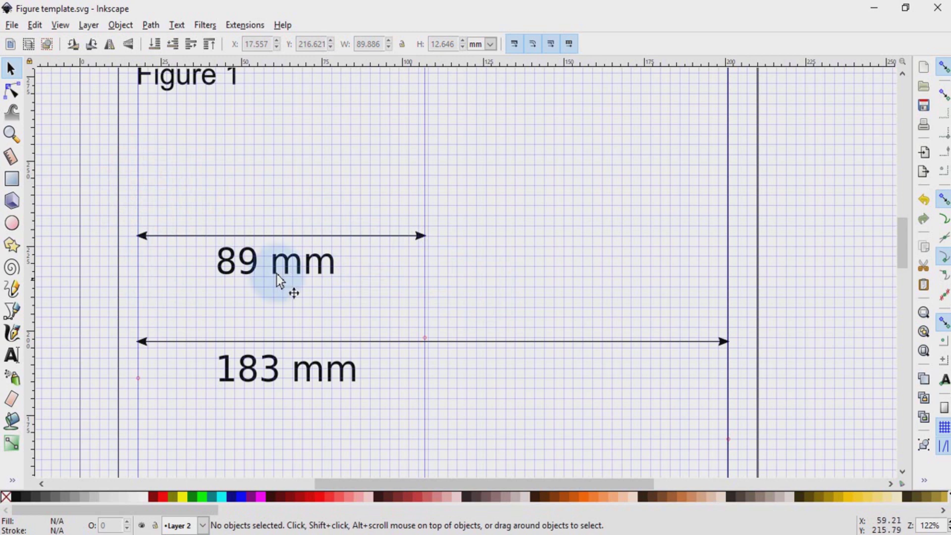
left_click(106, 194)
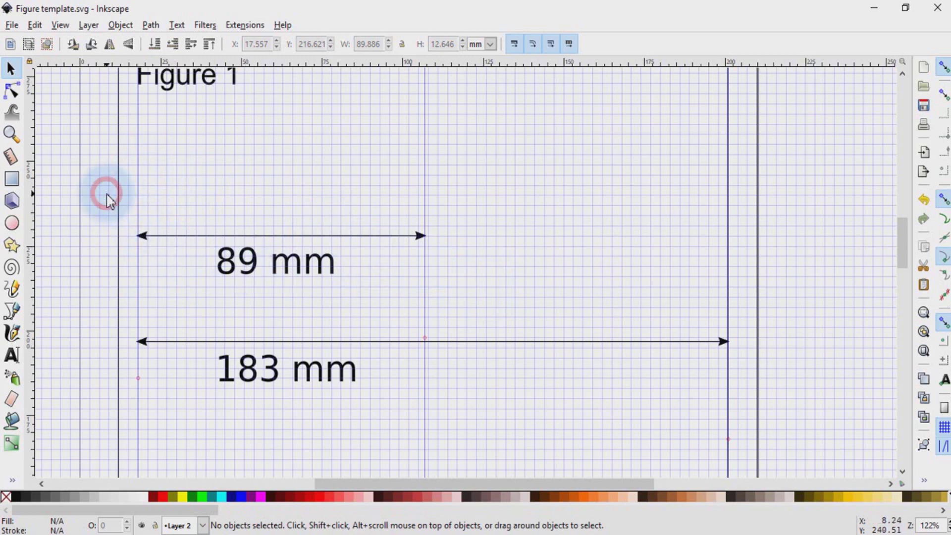
left_click_drag(107, 194, 451, 305)
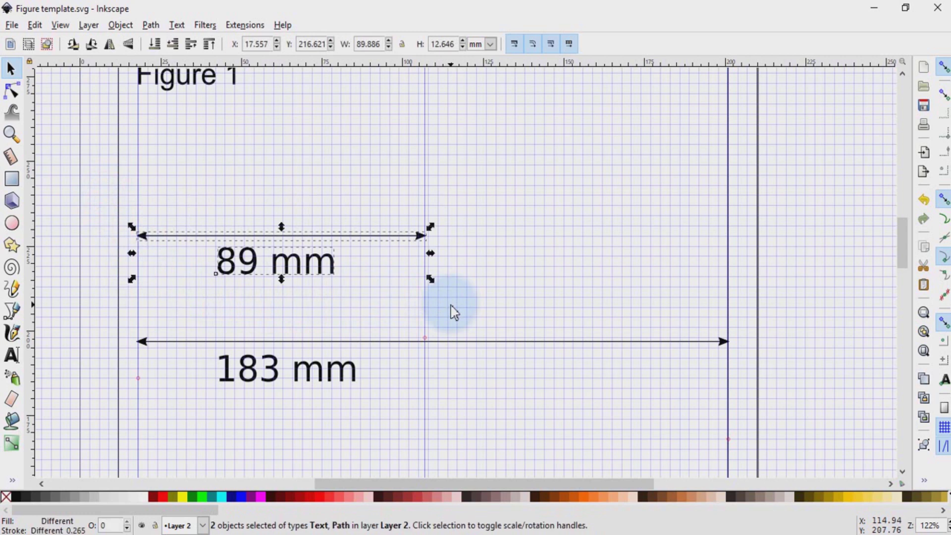
key("Delete")
left_click_drag(109, 312, 742, 390)
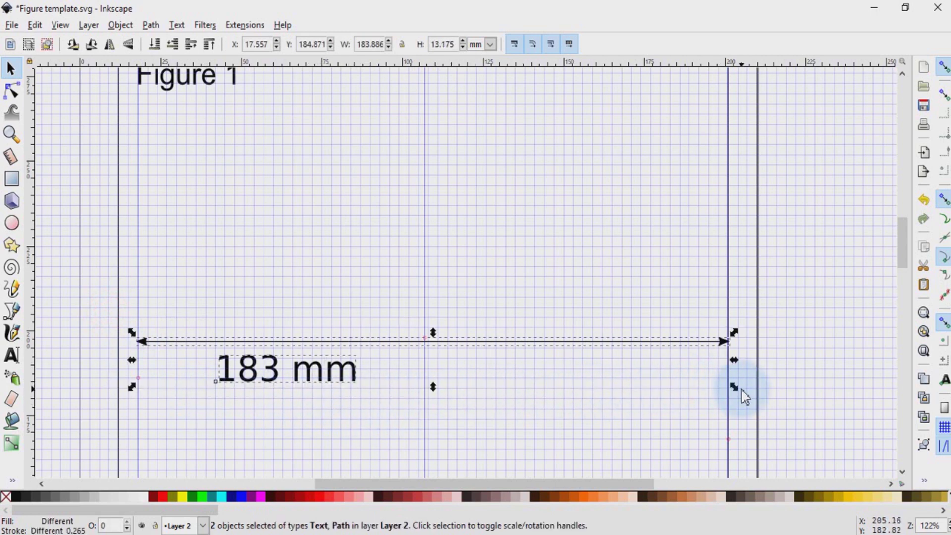
key("Delete")
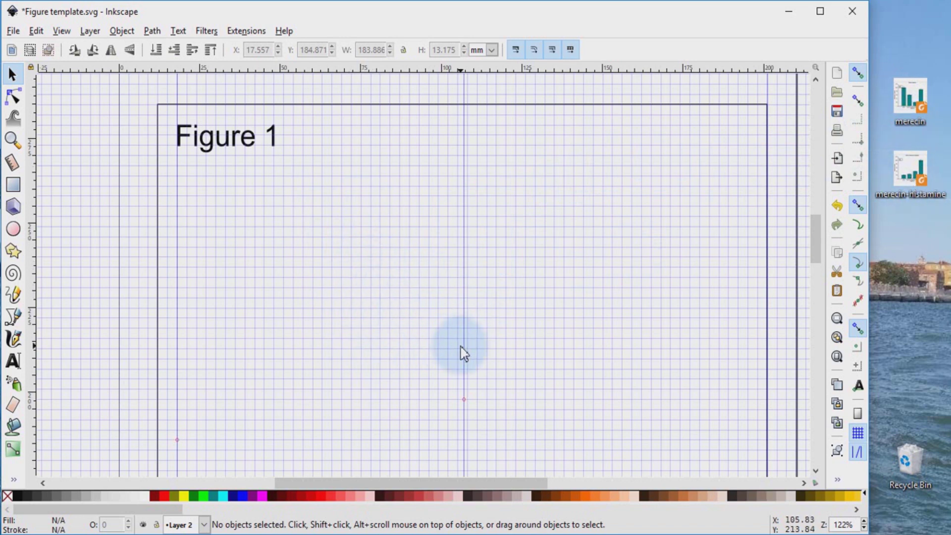
- Import the merecin graph from the desktop using internal PDF import and move it over the page's left column
left_click(917, 99)
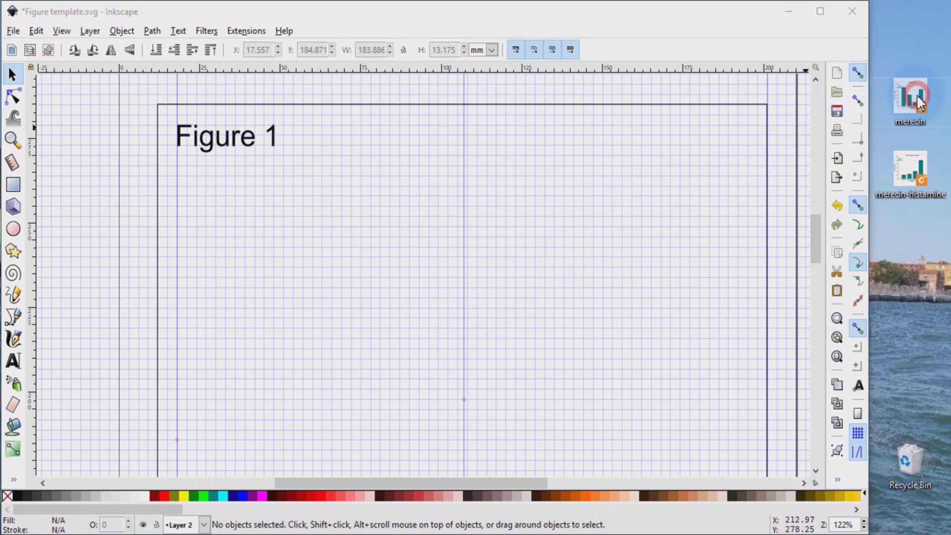
left_click_drag(917, 99, 276, 289)
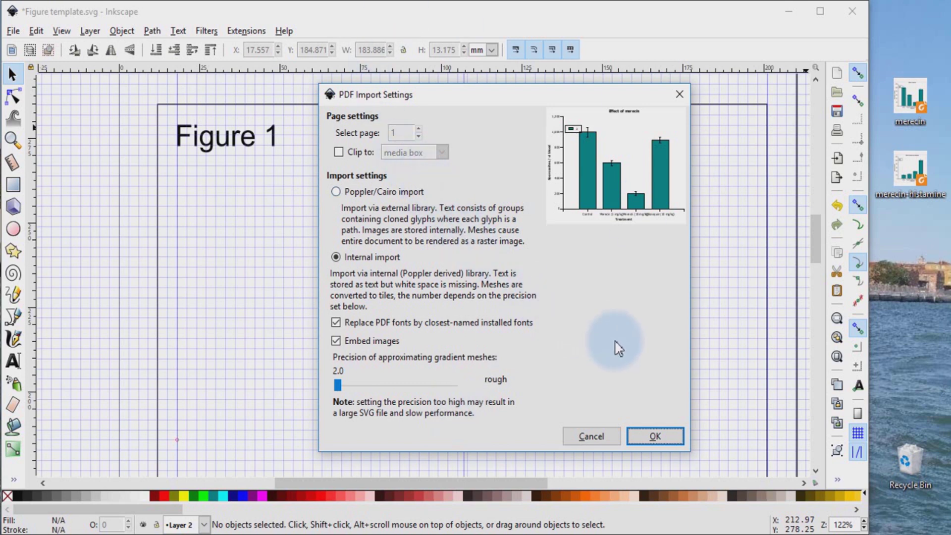
left_click(655, 437)
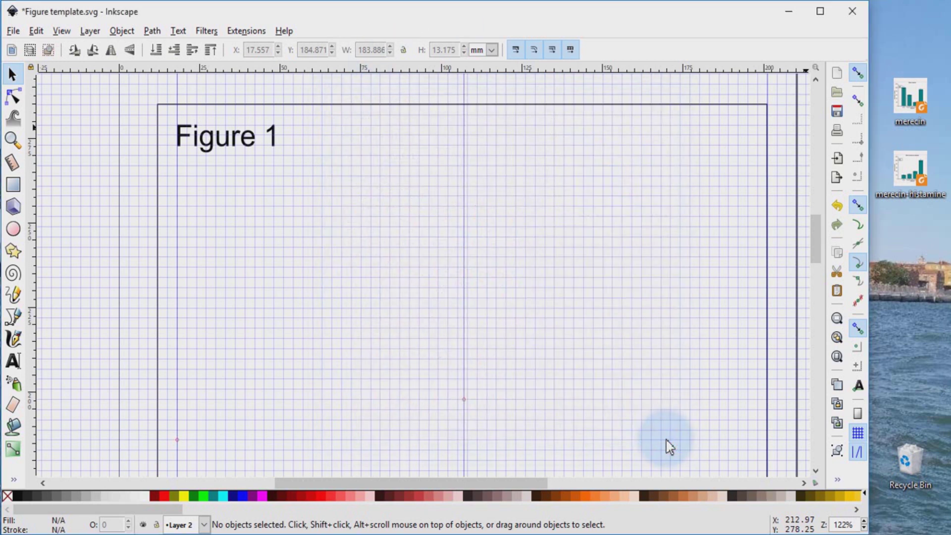
scroll(527, 307, "down", 3)
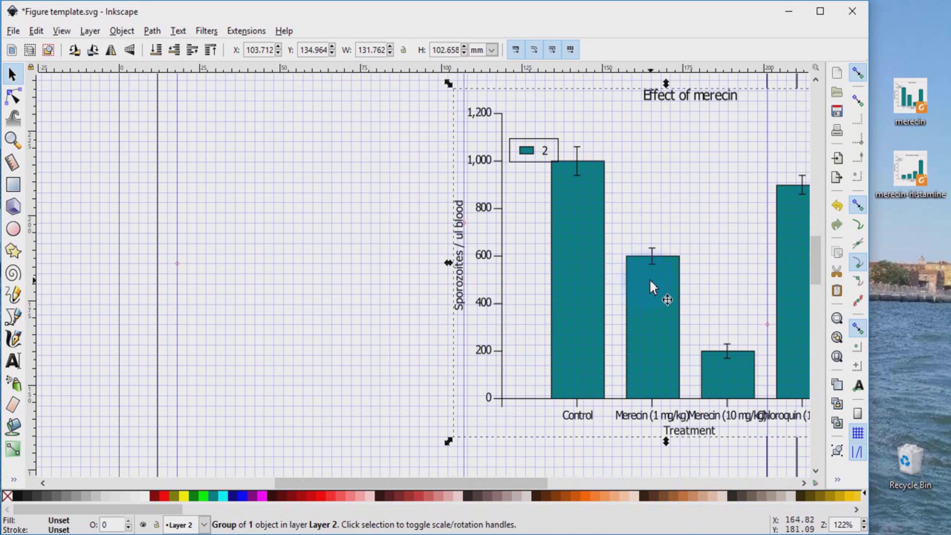
left_click(655, 244)
left_click_drag(655, 244, 322, 290)
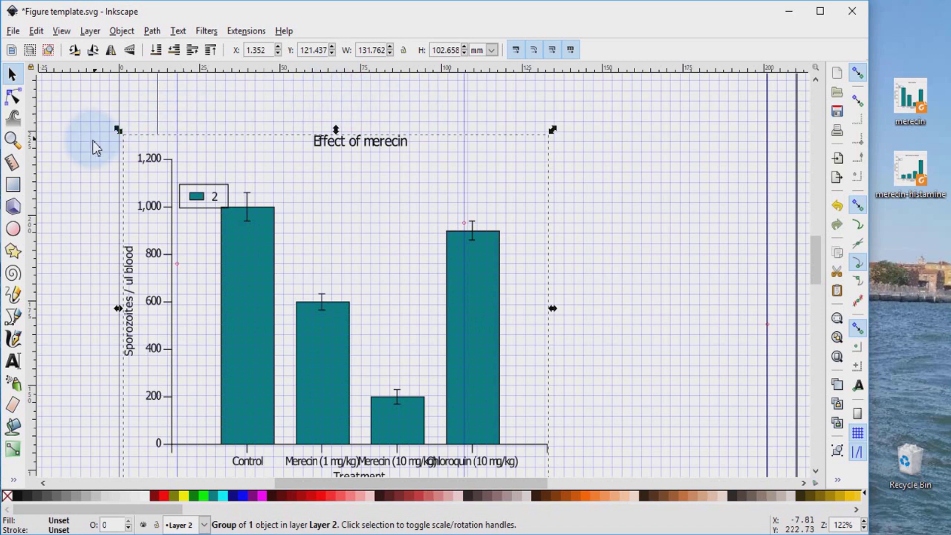
- Add a vertical guide within the left column and set its X position to 62.5 mm
left_click_drag(33, 195, 322, 212)
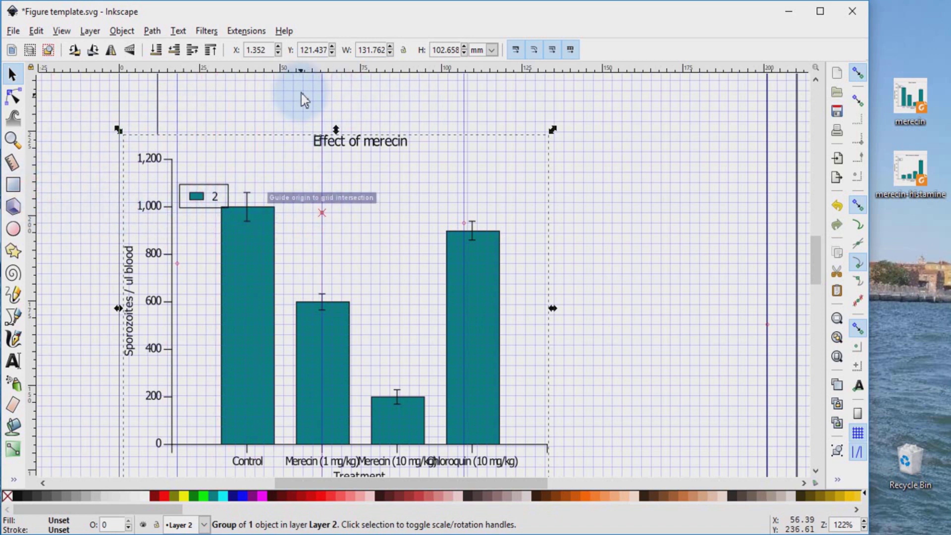
left_click(322, 105)
double_click(322, 99)
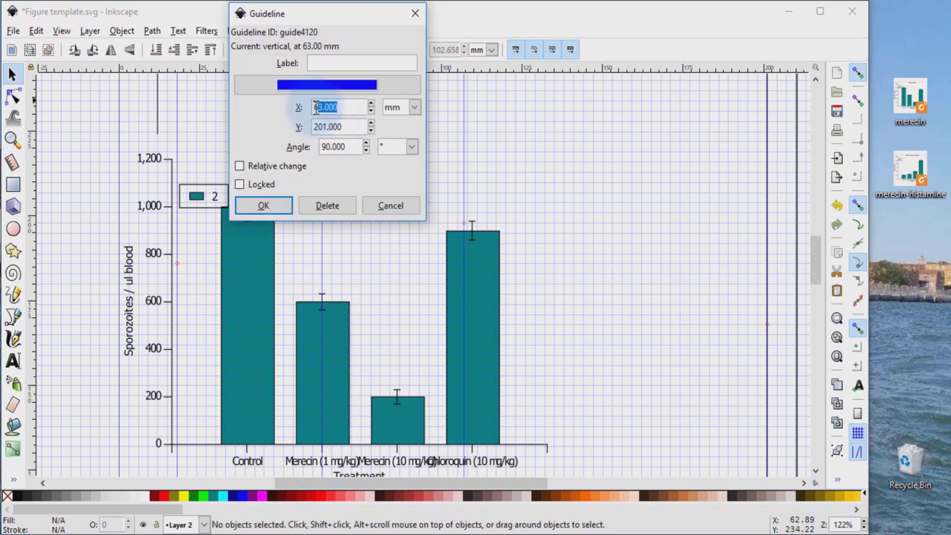
type("6")
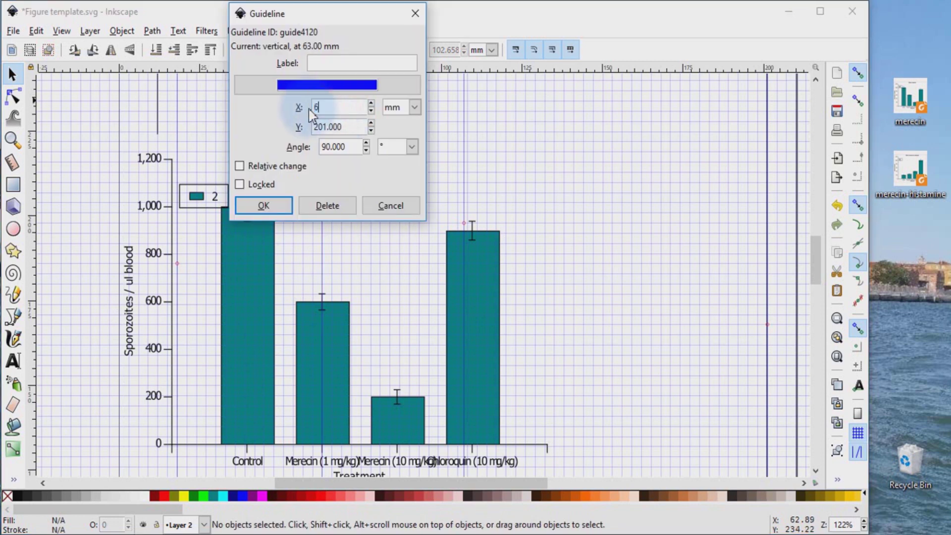
type("2.5")
key("Return")
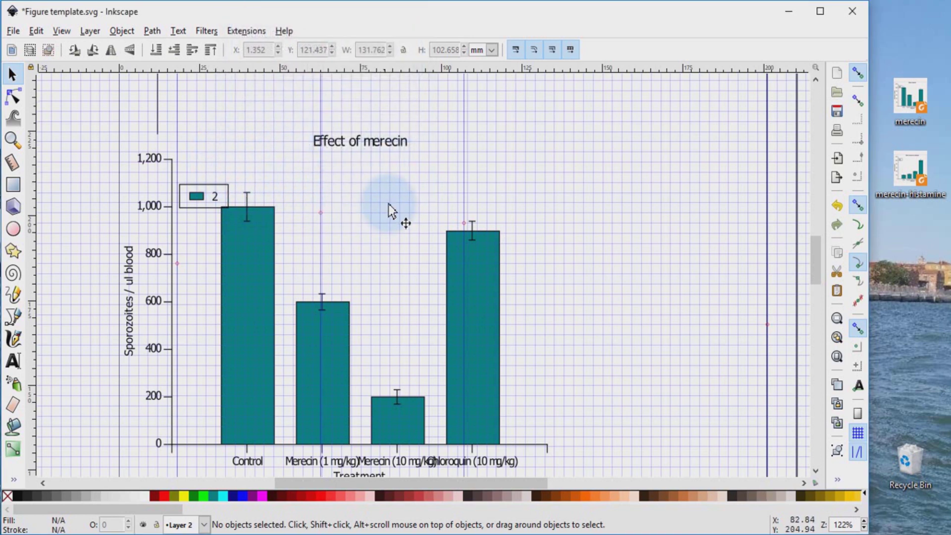
- Scale the merecin chart down proportionally to about 49.6 mm wide and 38.7 mm high
scroll(426, 194, "down", 3)
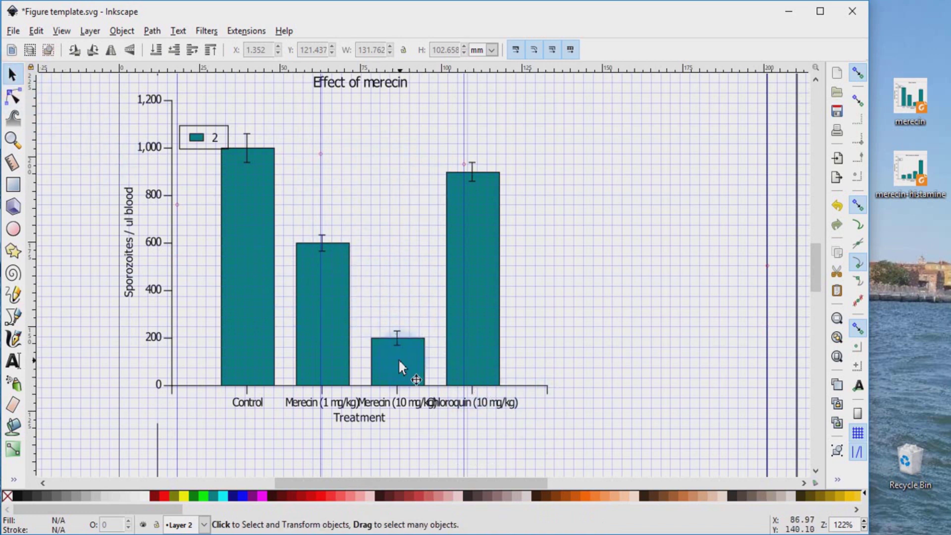
left_click(339, 266)
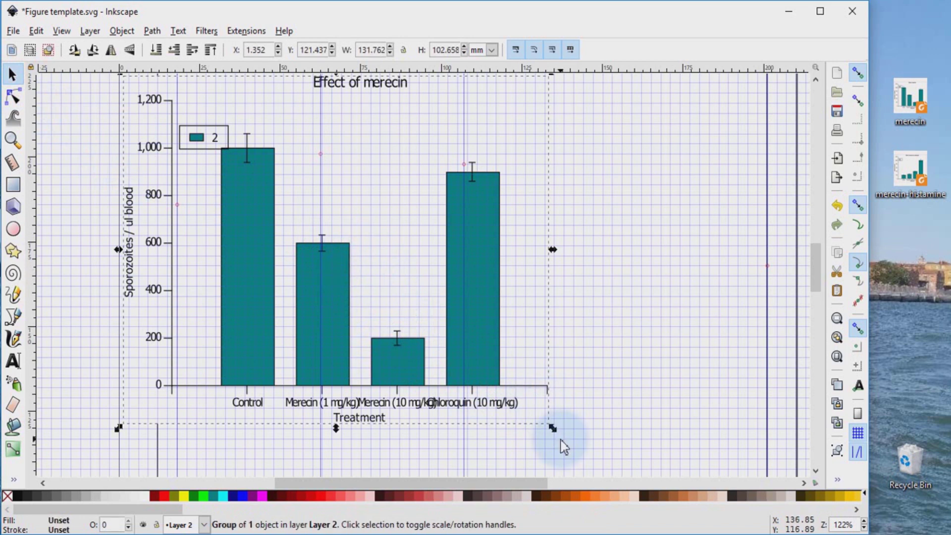
left_click(553, 429, "ctrl")
left_click_drag(553, 429, 291, 220)
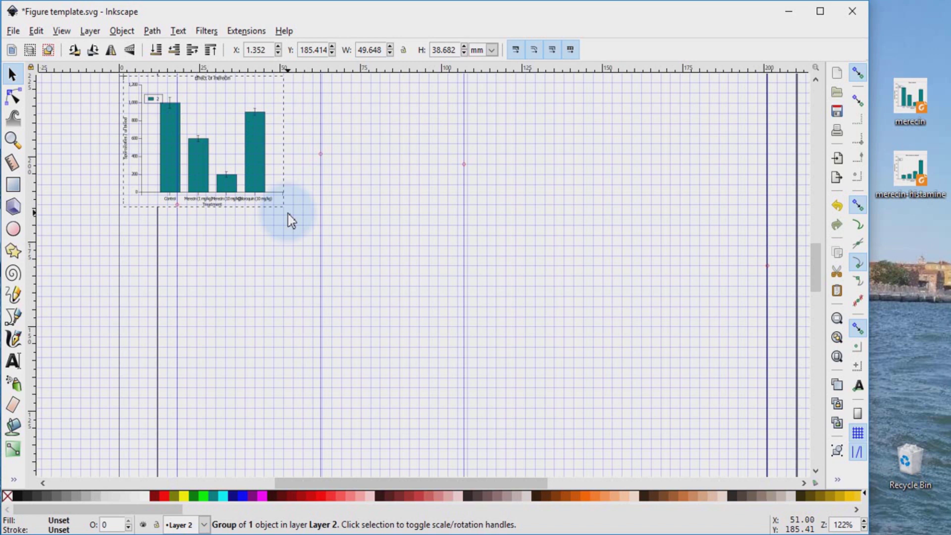
left_click(287, 213)
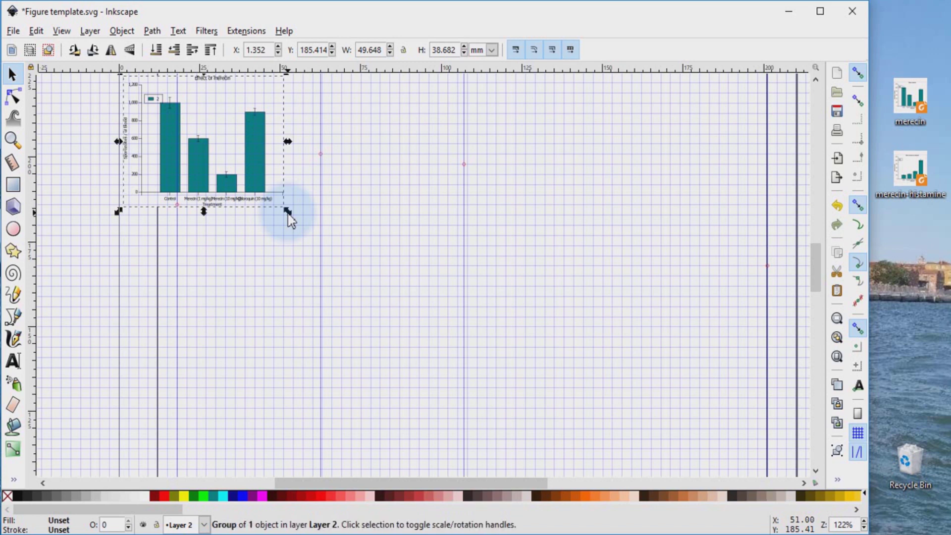
- Move the merecin chart against the 62.5 mm guide and shrink it proportionally to about 44.1 mm wide to fit the column's left half
left_click_drag(227, 140, 262, 201)
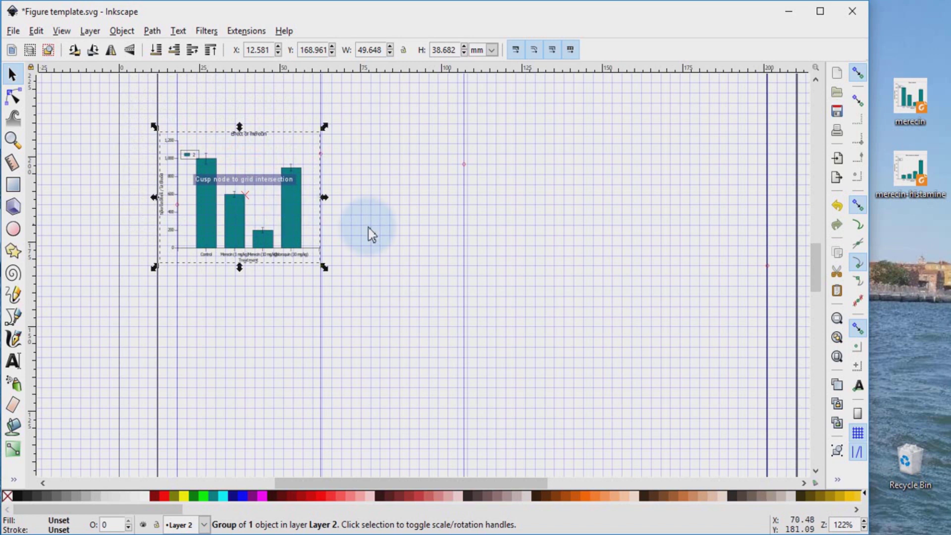
left_click(388, 232)
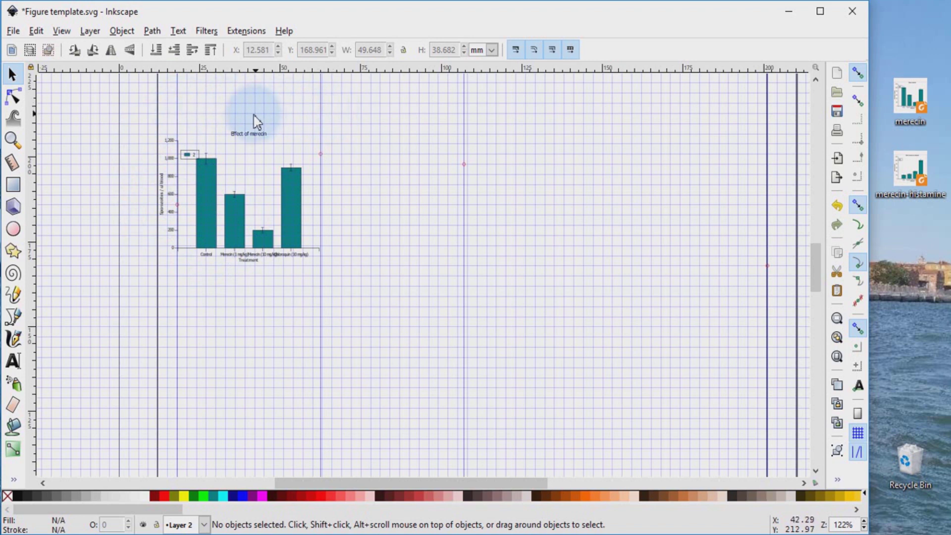
left_click(252, 223)
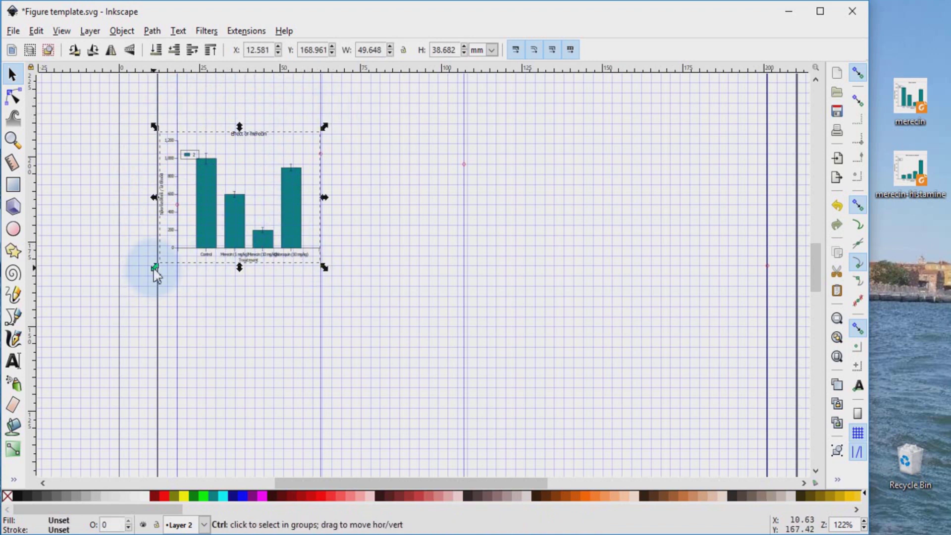
left_click_drag(154, 268, 174, 256)
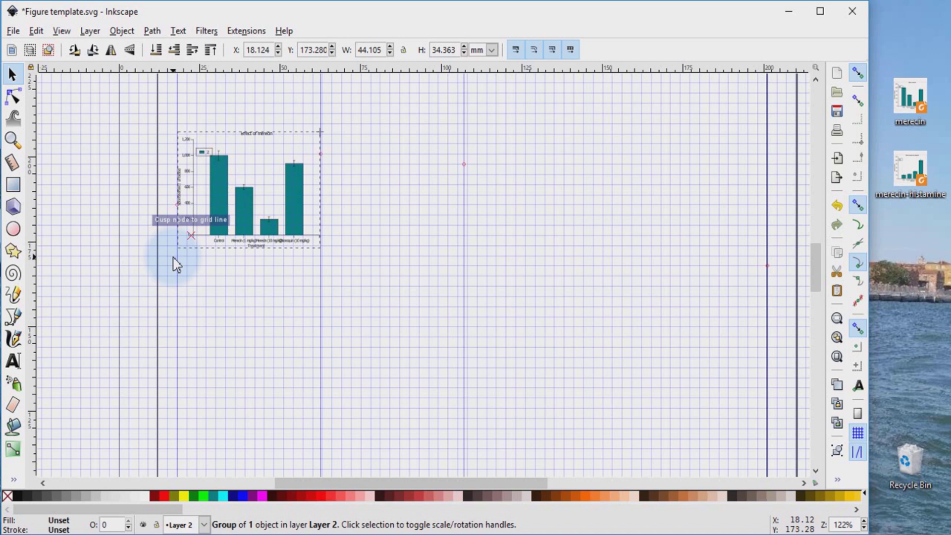
key("Escape")
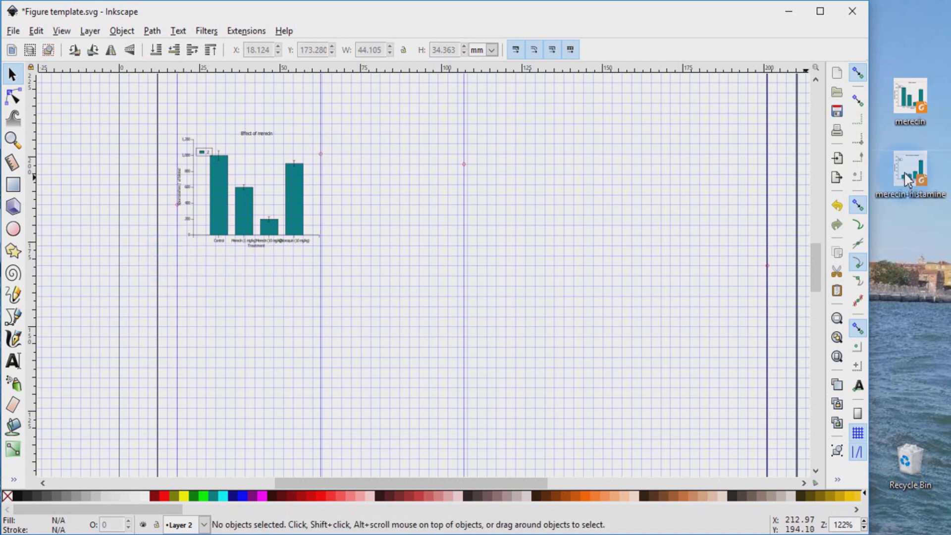
- Import the merecin-histamine graph from the desktop using internal PDF import
left_click(910, 177)
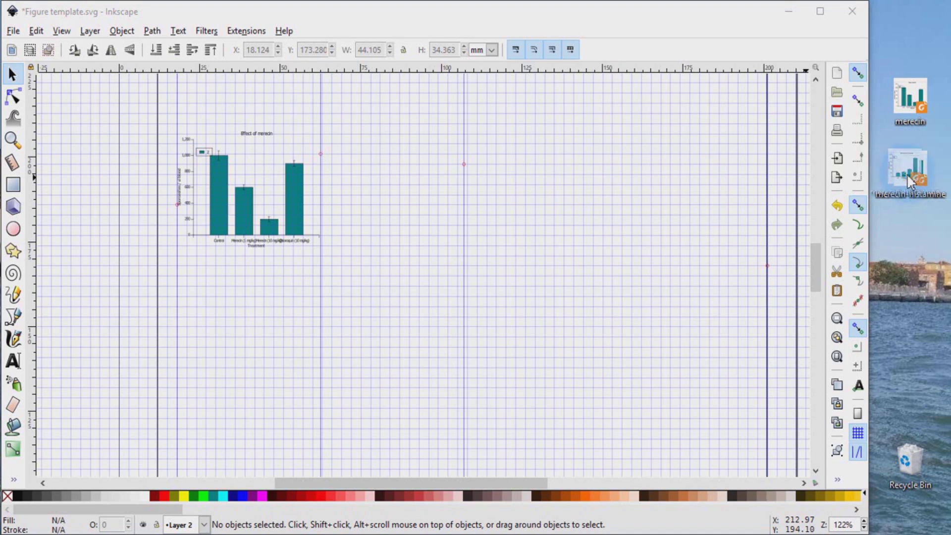
left_click_drag(909, 175, 750, 177)
left_click_drag(444, 218, 443, 216)
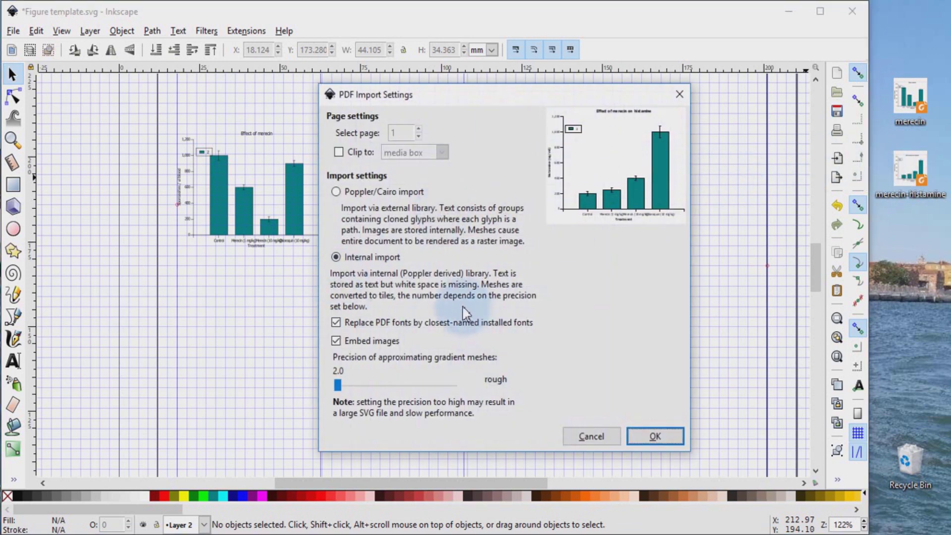
left_click(656, 435)
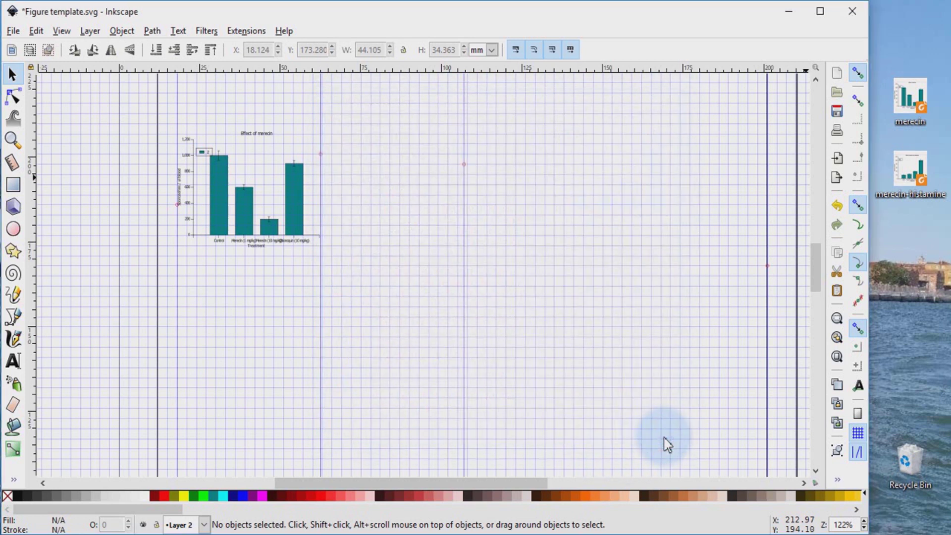
- Place the histamine chart in the left column's right half, between the guides, and scale it proportionally to about 43.6 mm wide
left_click_drag(616, 357, 474, 230)
left_click_drag(741, 137, 482, 385)
scroll(317, 383, "down", 3)
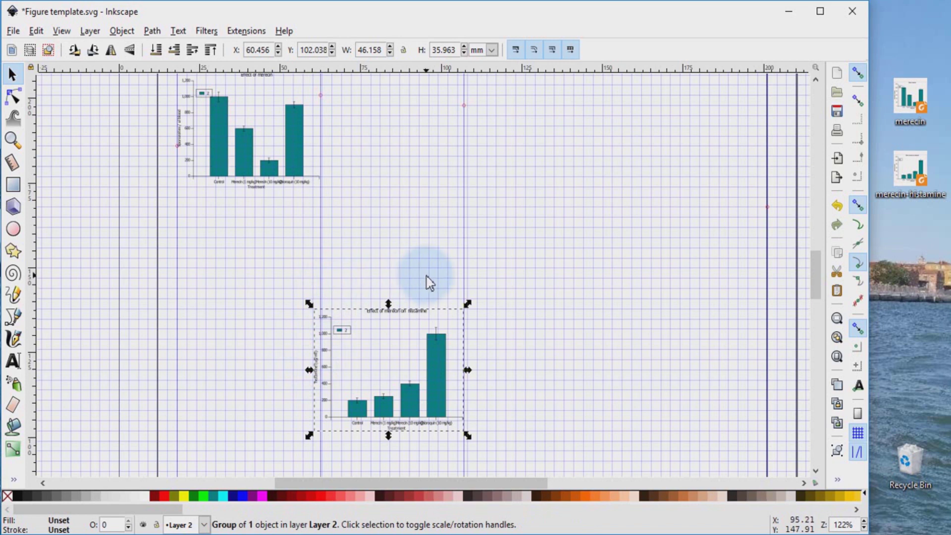
left_click_drag(308, 303, 317, 310)
key("Escape")
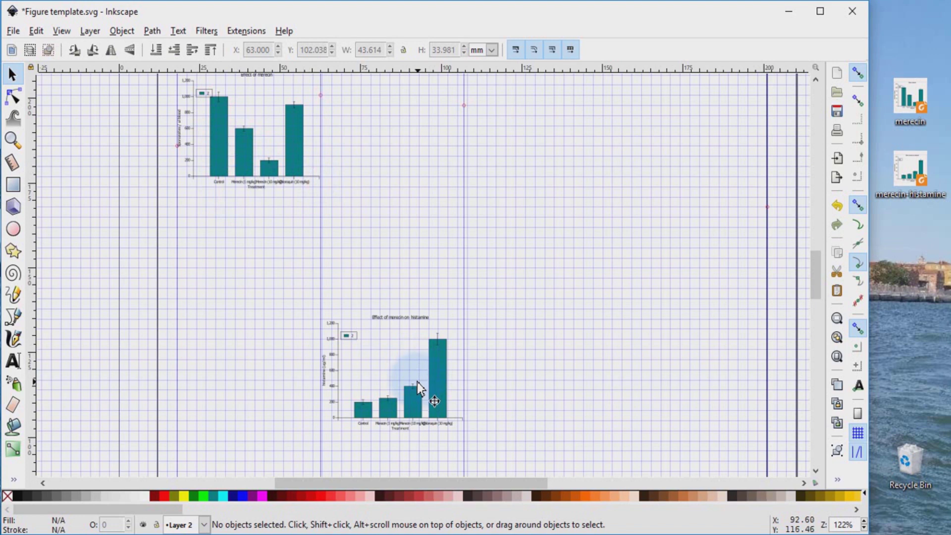
left_click(394, 372)
left_click(231, 121)
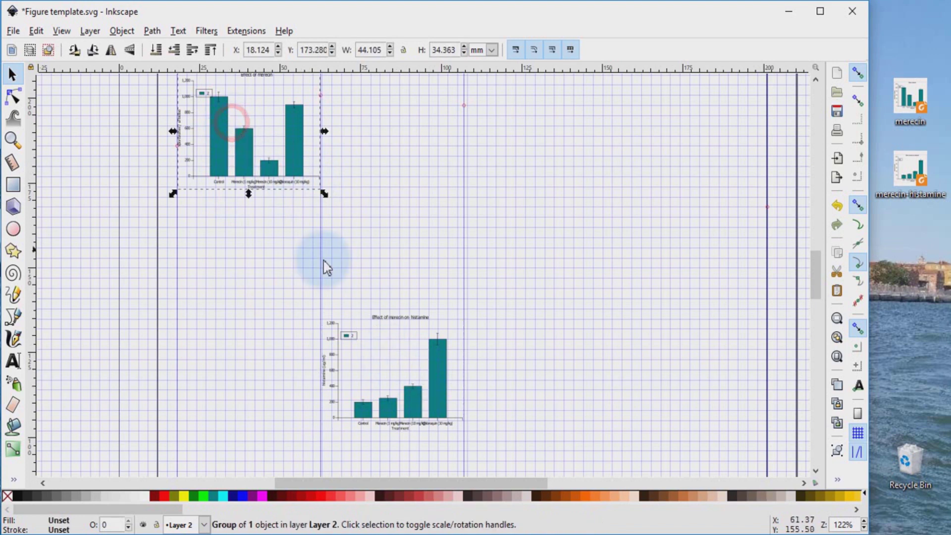
left_click(440, 356)
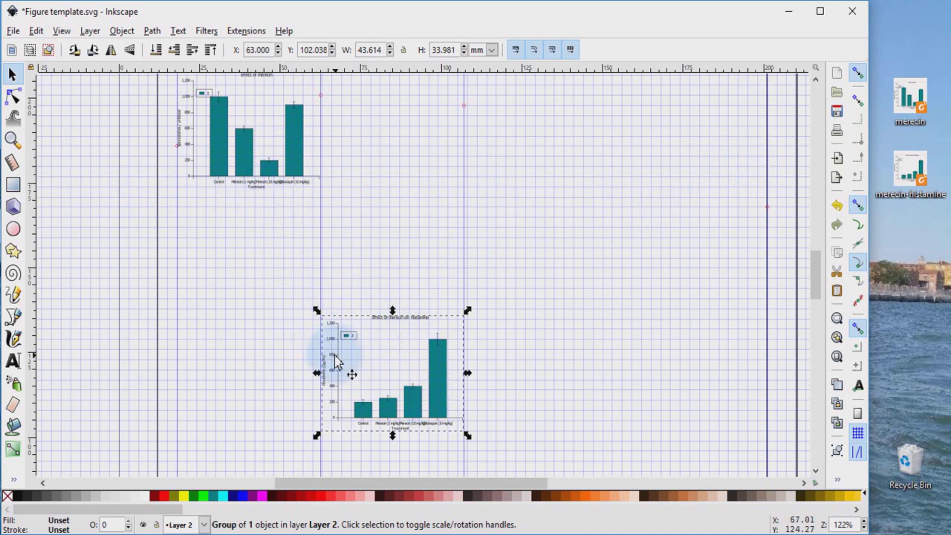
left_click(155, 154)
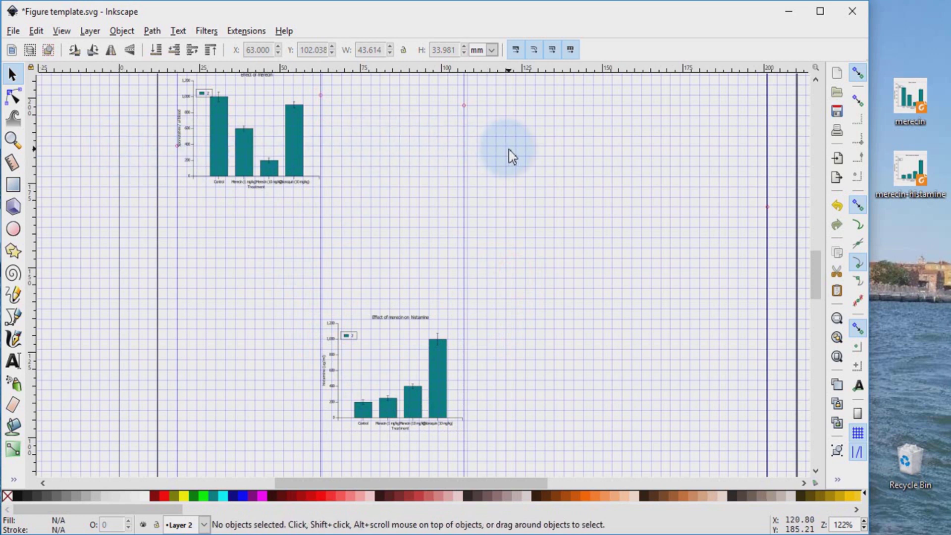
- Select the merecin and histamine charts and centre them on a common horizontal axis, relative to the selection area
left_click(262, 140)
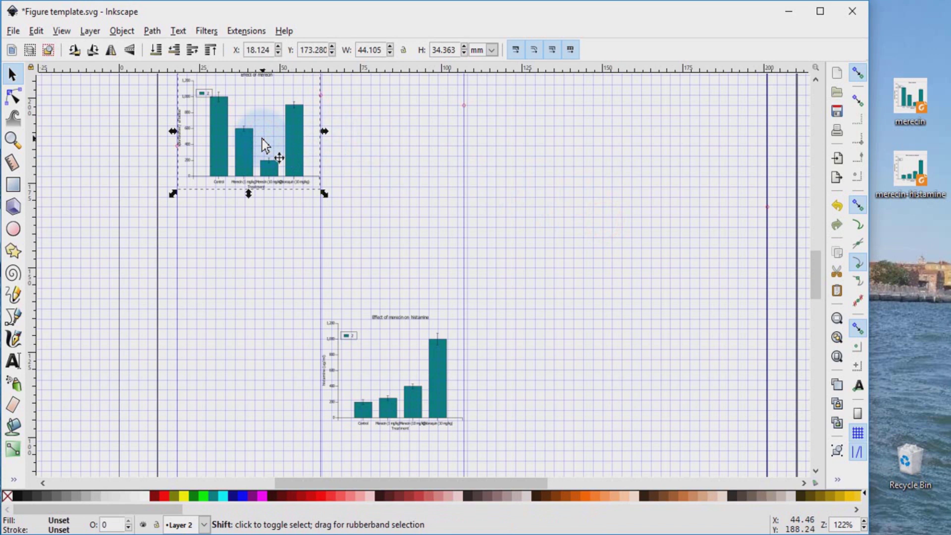
left_click(388, 385, "shift")
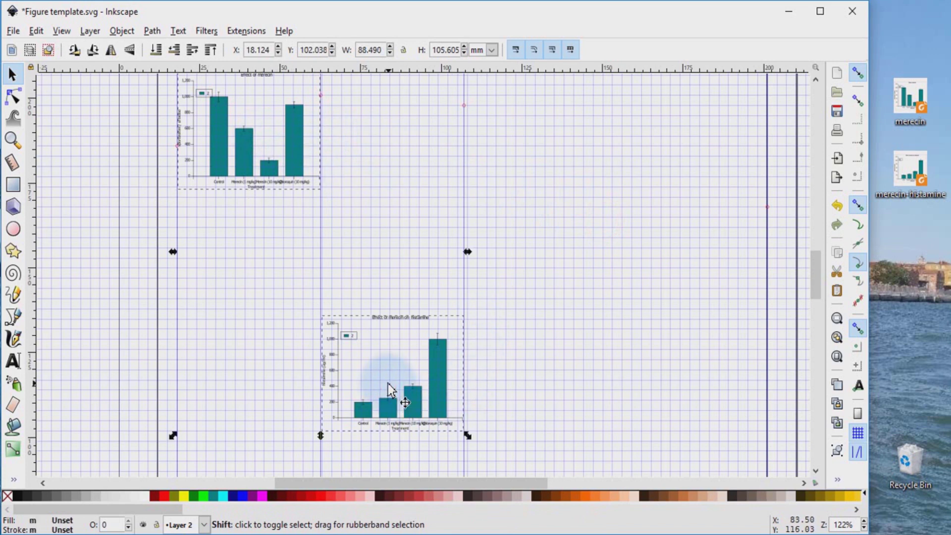
scroll(369, 260, "up", 3)
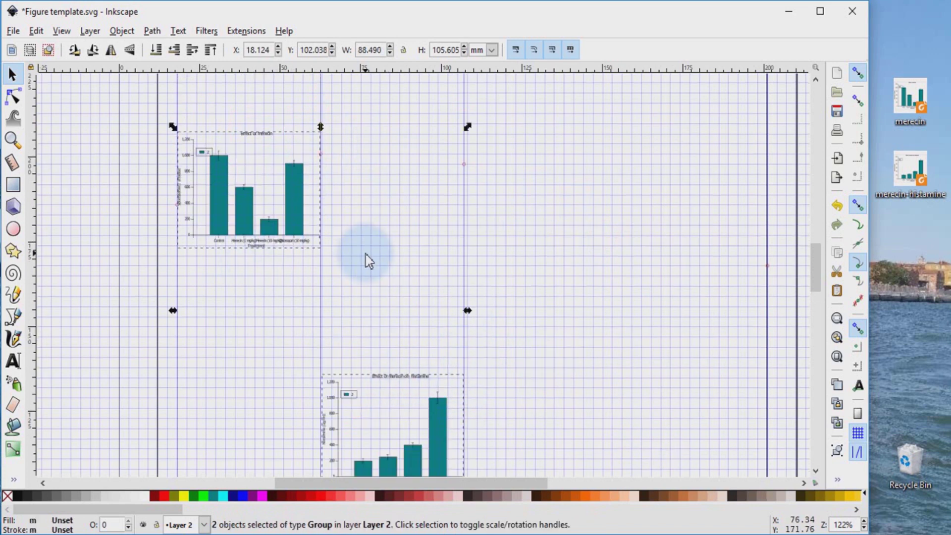
left_click(123, 31)
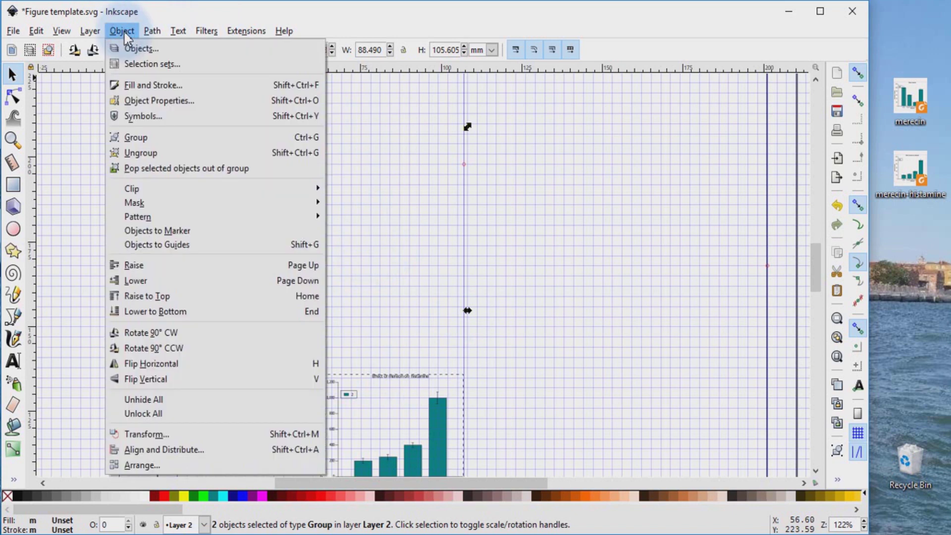
left_click(168, 450)
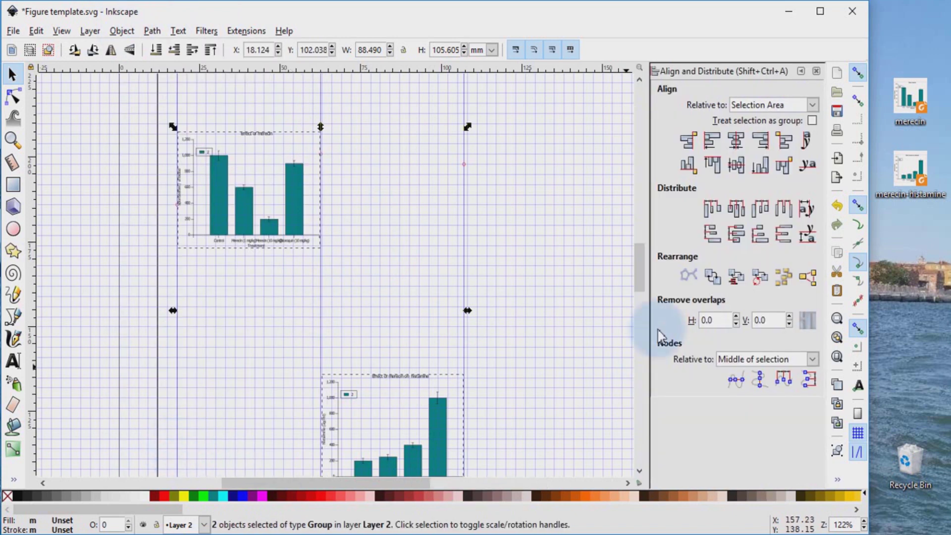
left_click(738, 170)
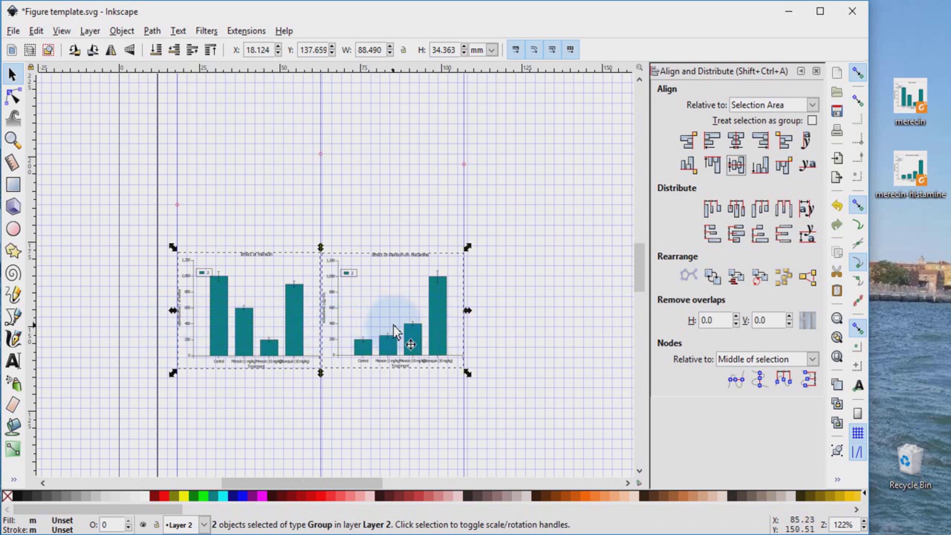
left_click(816, 71)
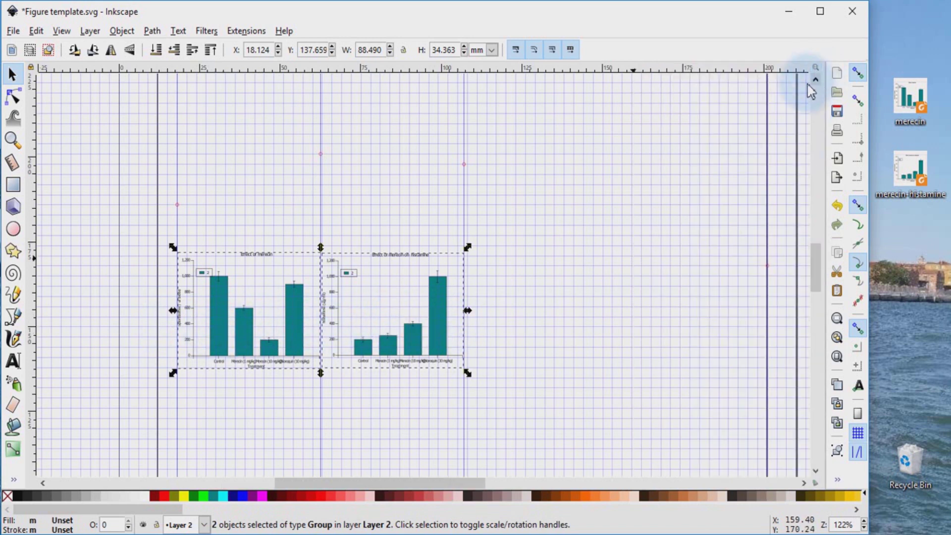
- Maximize the window and zoom in on the two side-by-side charts at 243%
key("super+Up")
scroll(943, 518, "up", 5)
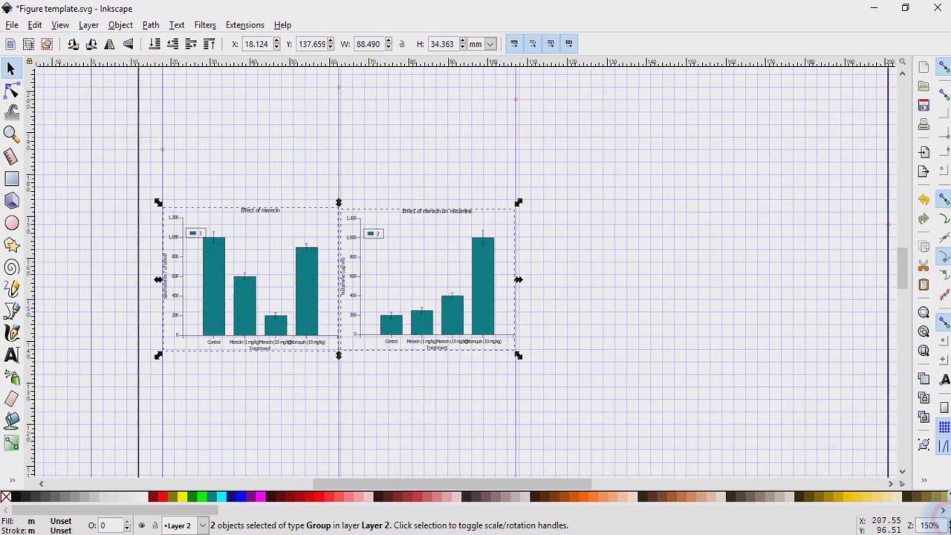
scroll(569, 314, "down", 3)
left_click(580, 318)
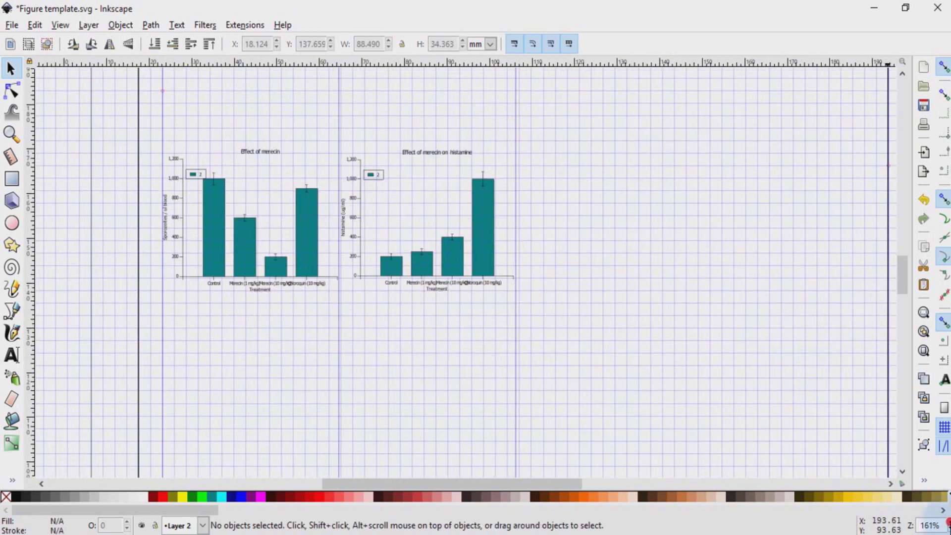
scroll(947, 523, "up", 8)
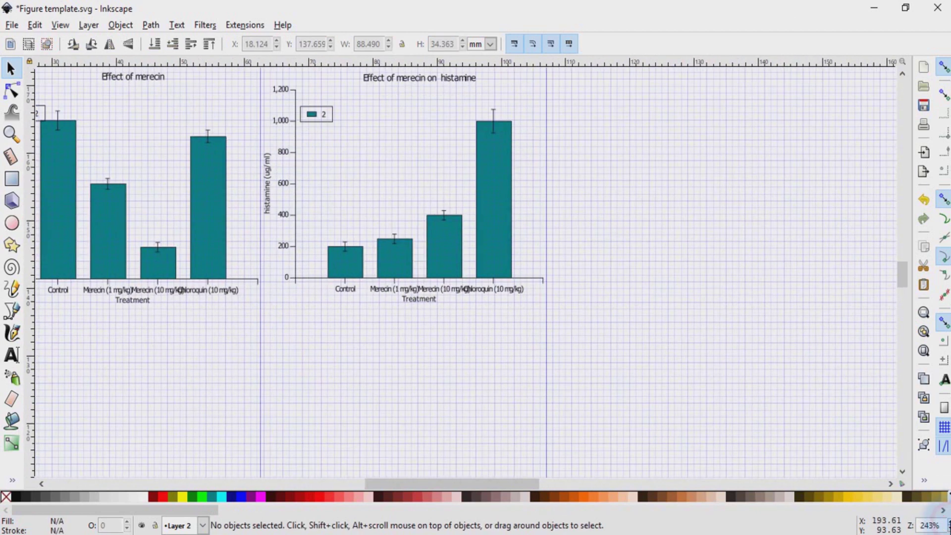
left_click_drag(497, 478, 445, 490)
scroll(561, 305, "up", 3)
- Try to enlarge the histamine chart proportionally toward the 62.5 mm guide, and undo the scaling
left_click(561, 305)
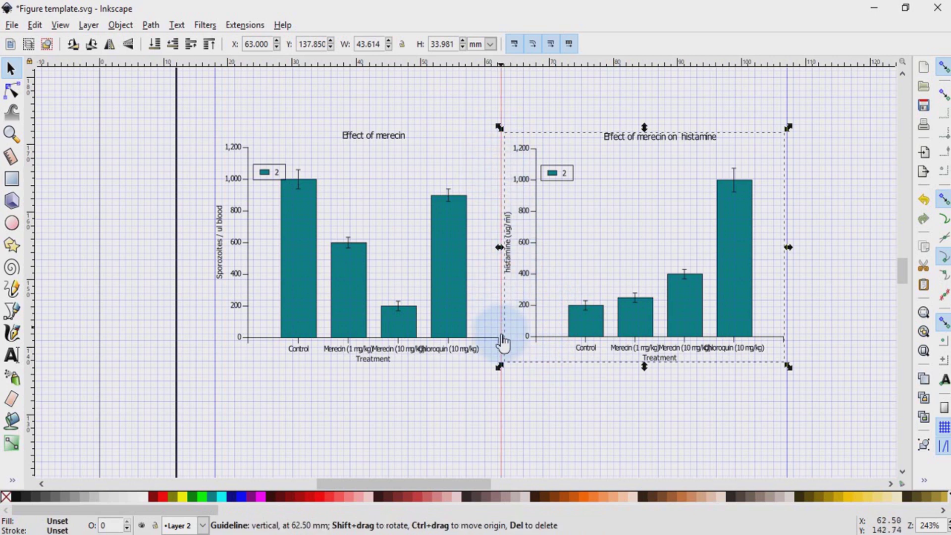
left_click_drag(500, 371, 494, 371)
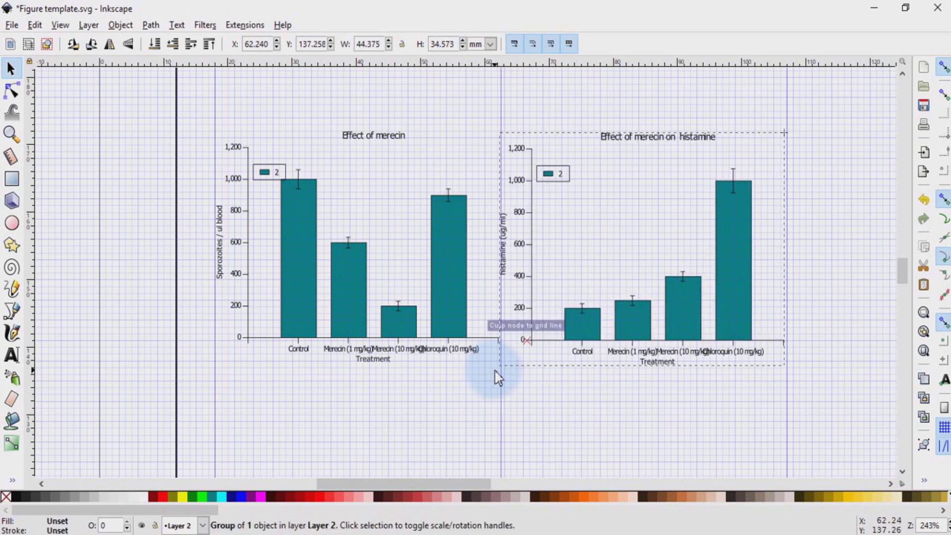
key("ctrl+z")
left_click(563, 420)
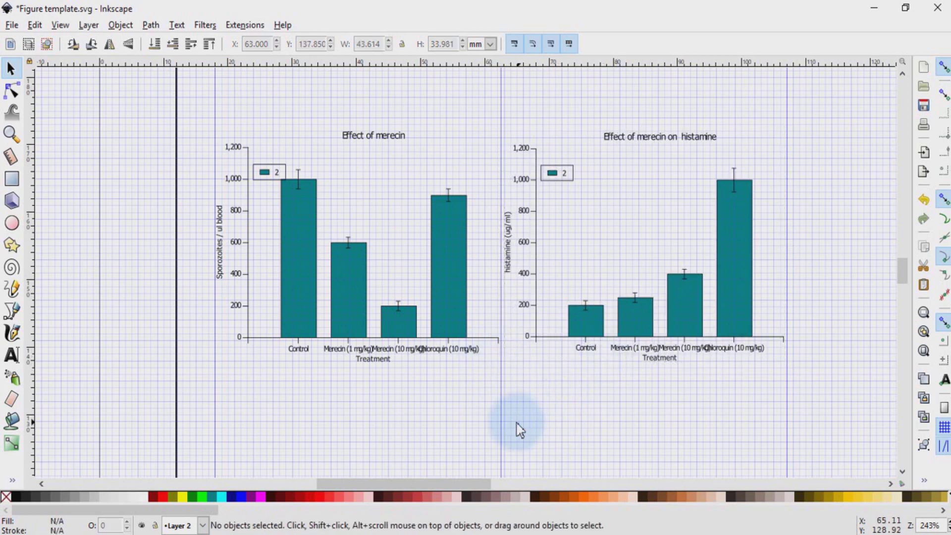
left_click(532, 330)
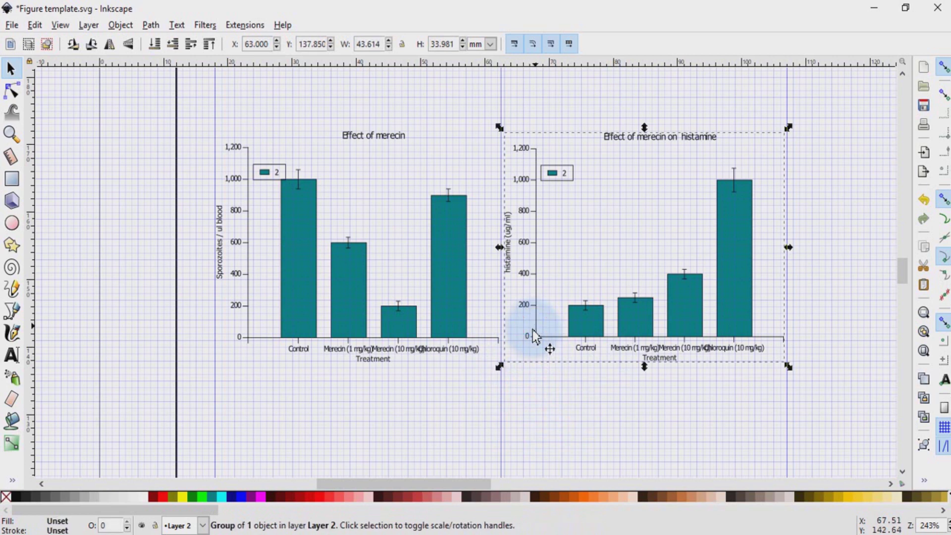
left_click(535, 398)
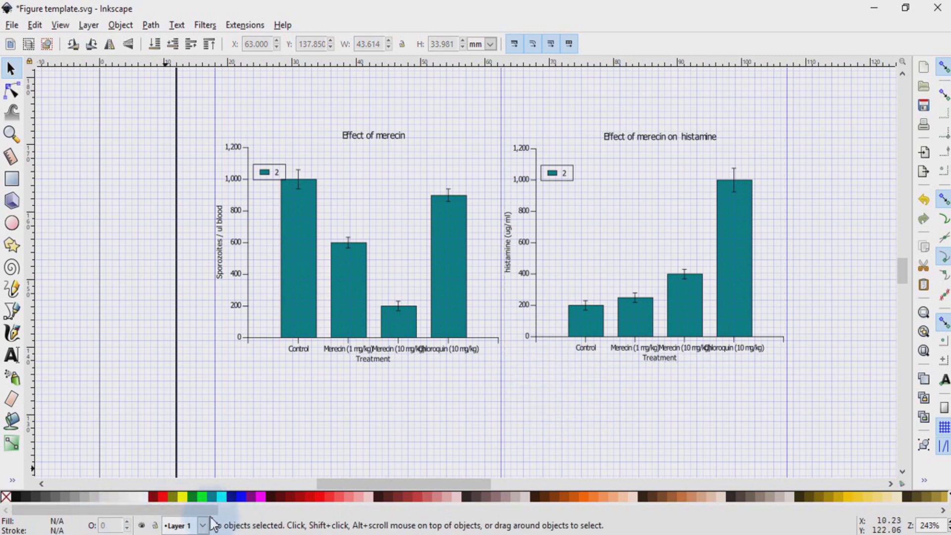
- Hide the page grid and scale the histamine chart proportionally to 44.5 mm wide, filling the space between its two guides
left_click(60, 25)
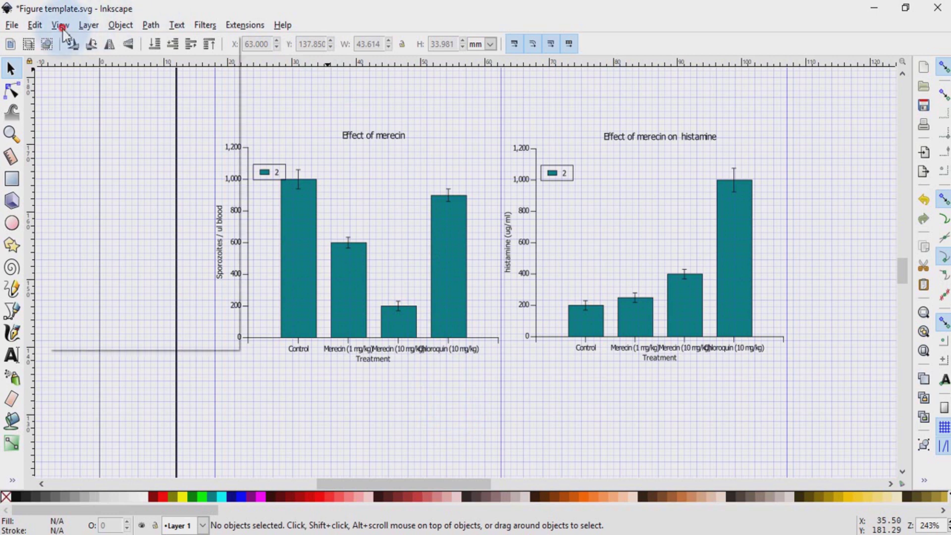
left_click(70, 90)
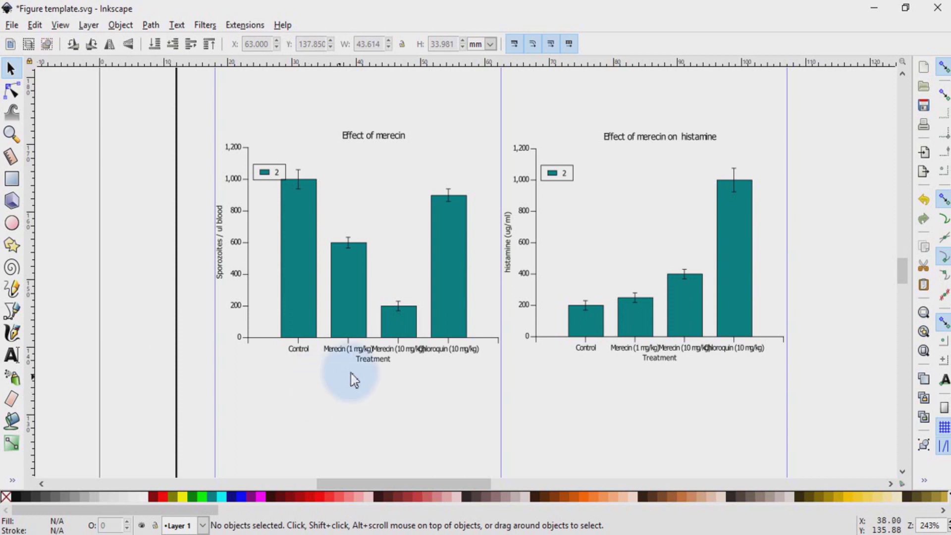
left_click(532, 260)
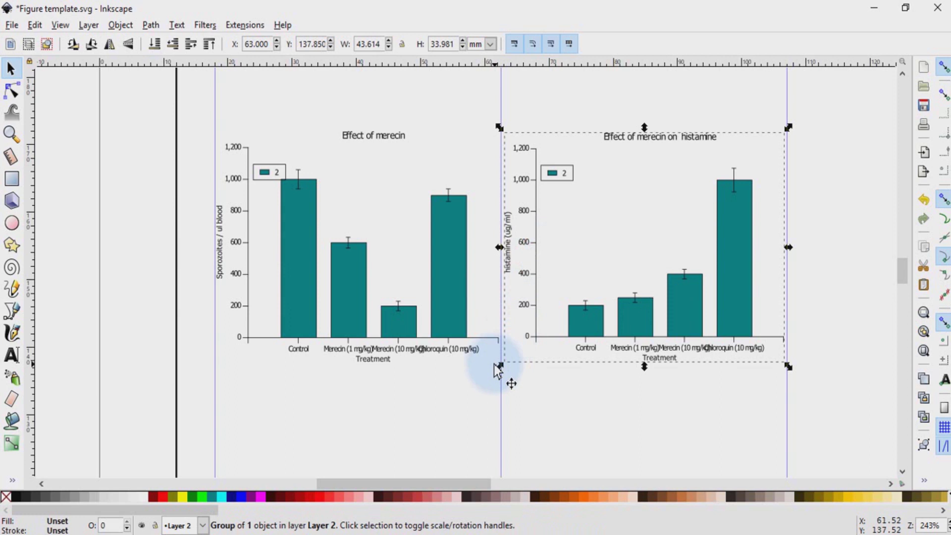
left_click_drag(498, 369, 500, 376)
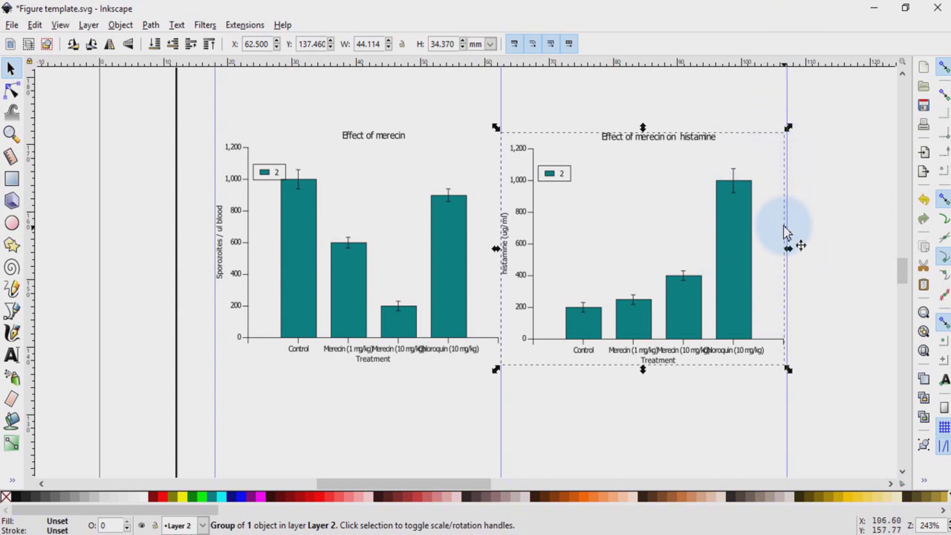
left_click_drag(791, 130, 783, 149)
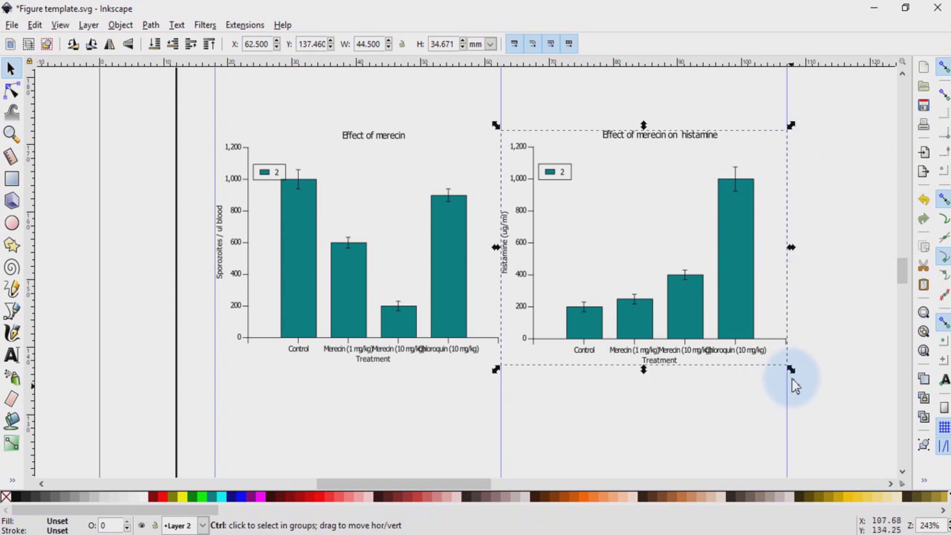
- Scale the merecin chart proportionally to 44.5 mm wide so it spans from the 18 mm guide to the 62.5 mm guide
left_click(348, 260)
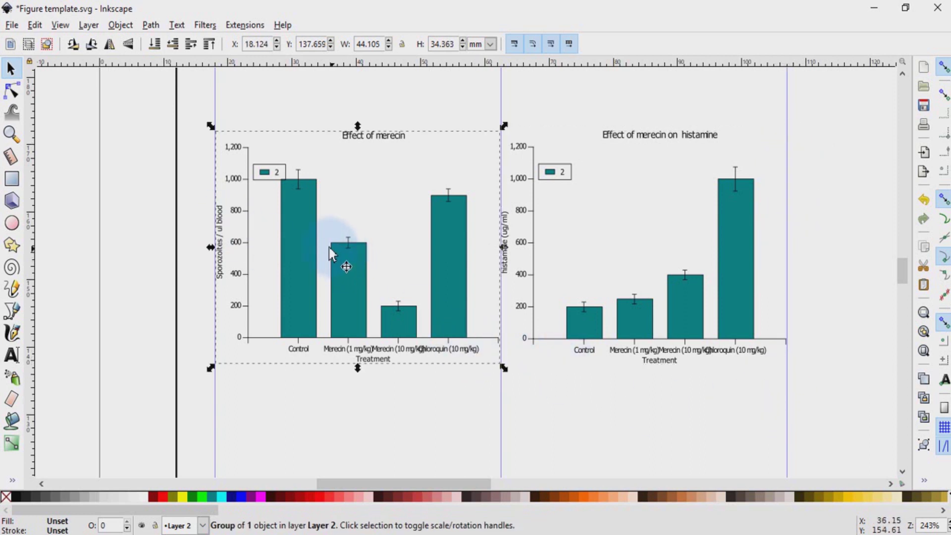
left_click_drag(212, 369, 210, 368)
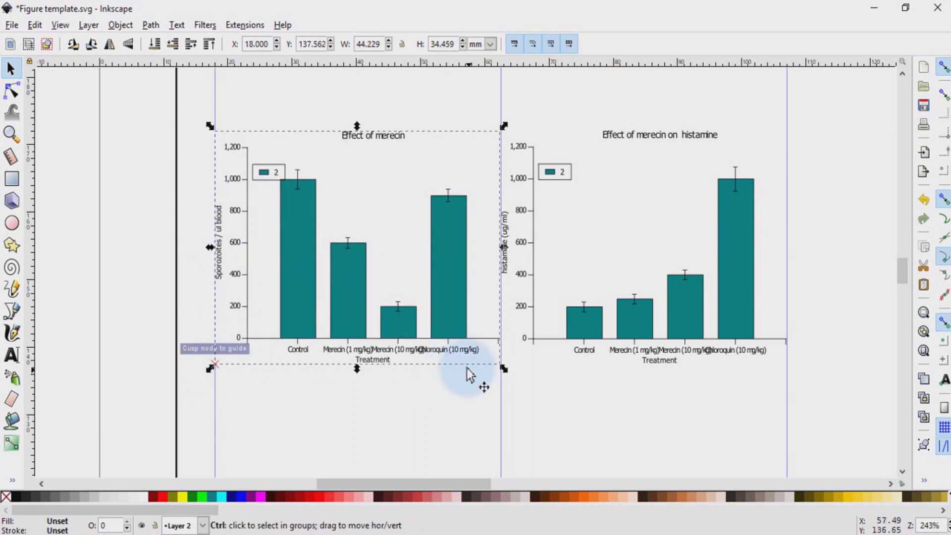
left_click_drag(504, 370, 507, 371)
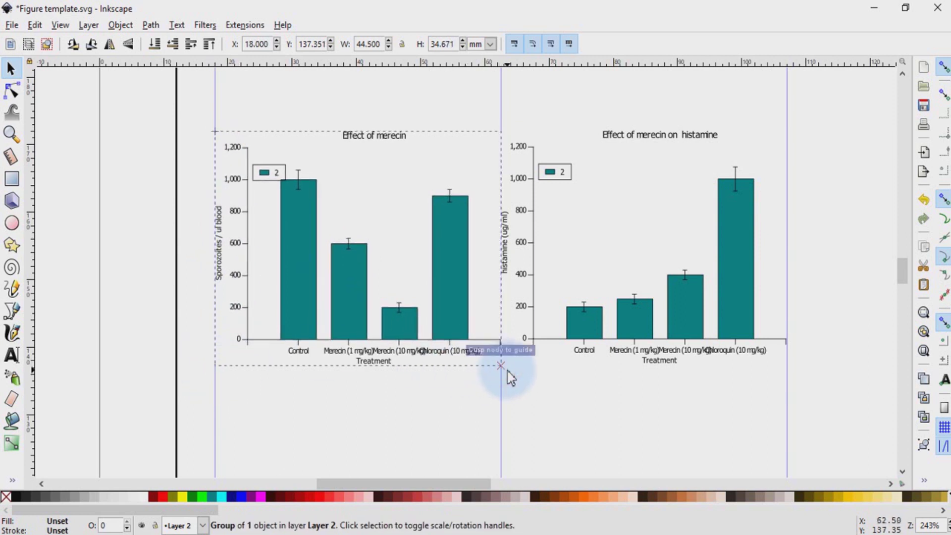
left_click(433, 404)
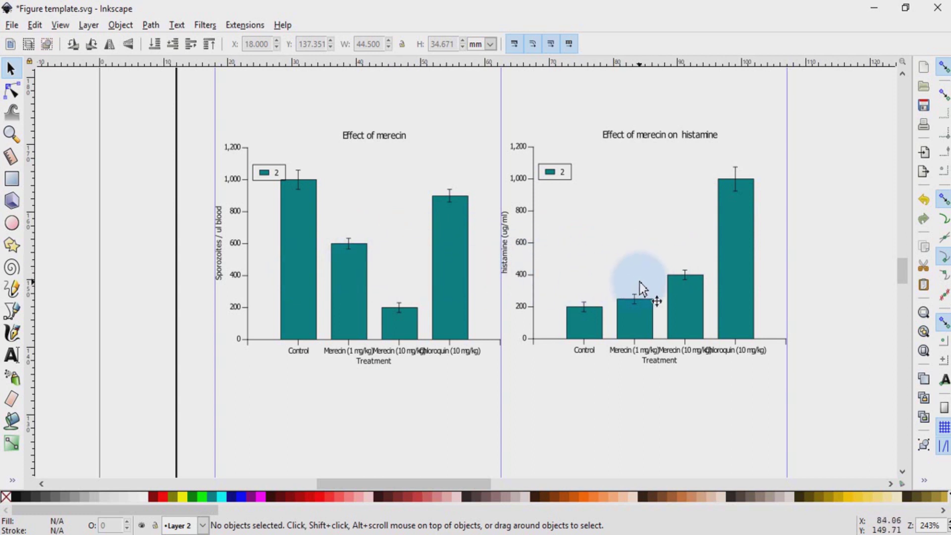
- Check the baseline alignment of both charts with a temporary horizontal guide, and remove the guide
scroll(634, 283, "up", 3)
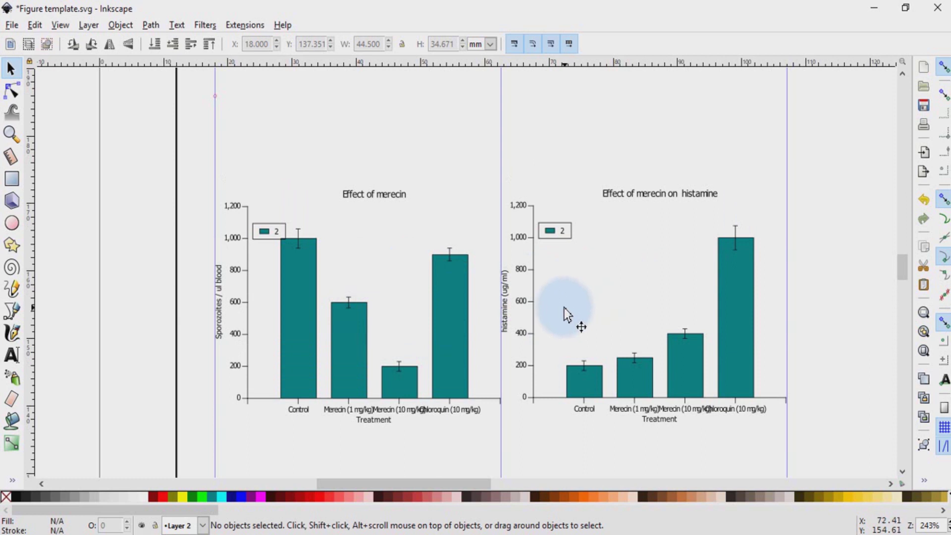
scroll(566, 314, "down", 3)
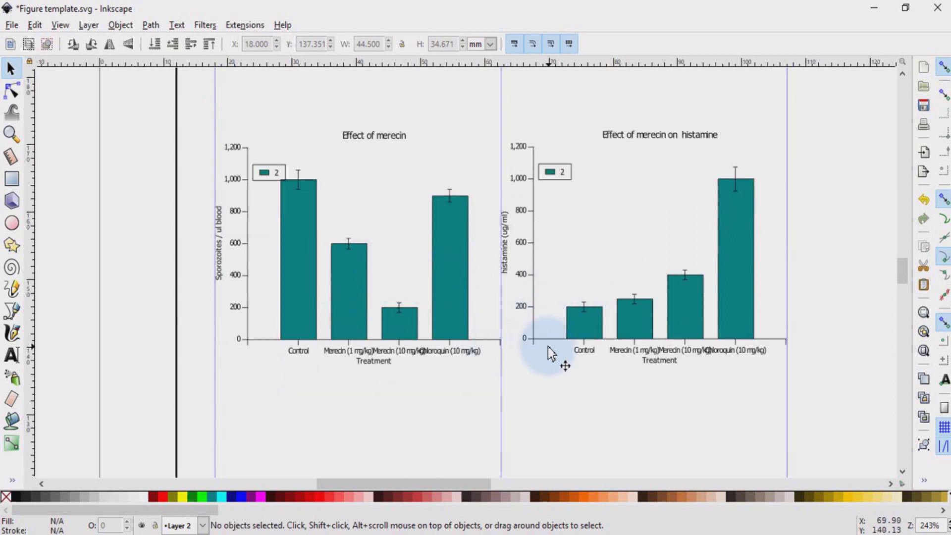
left_click_drag(731, 63, 785, 139)
left_click_drag(802, 318, 801, 341)
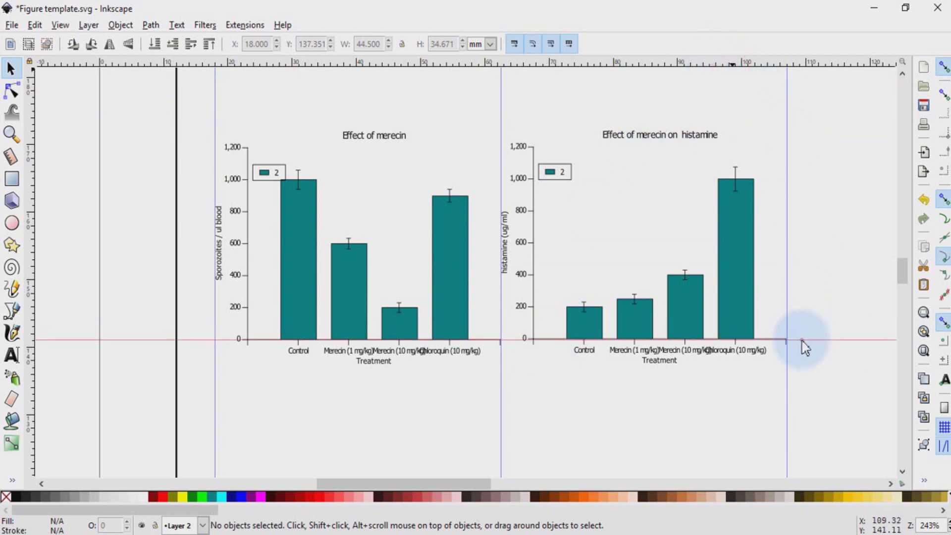
left_click_drag(801, 340, 743, 53)
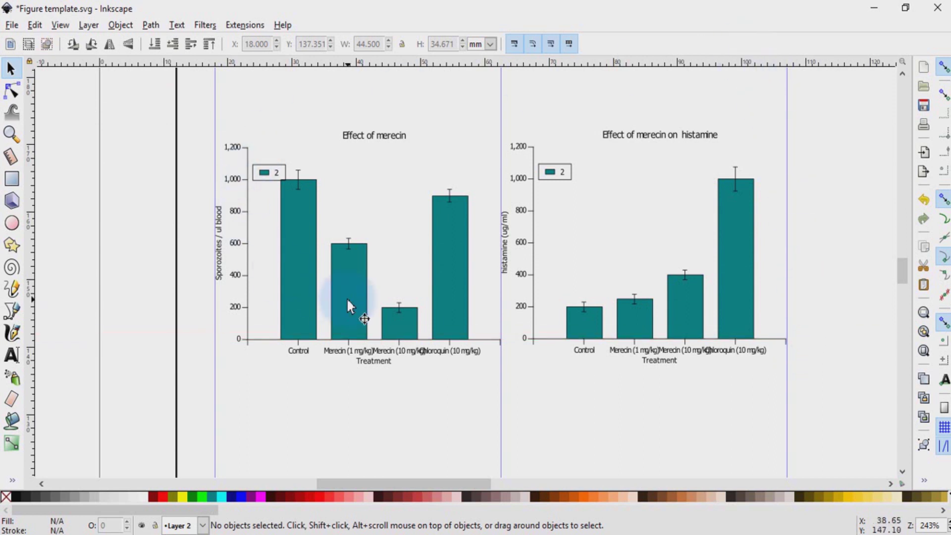
- Realign the two resized charts by centring them on the horizontal axis, and clear the selection
left_click(345, 281)
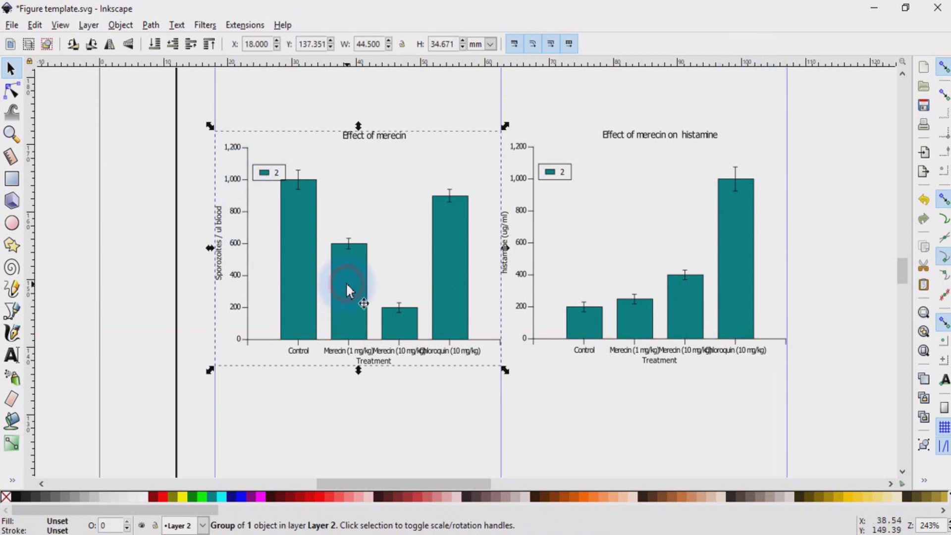
left_click(609, 275, "shift")
left_click(120, 25)
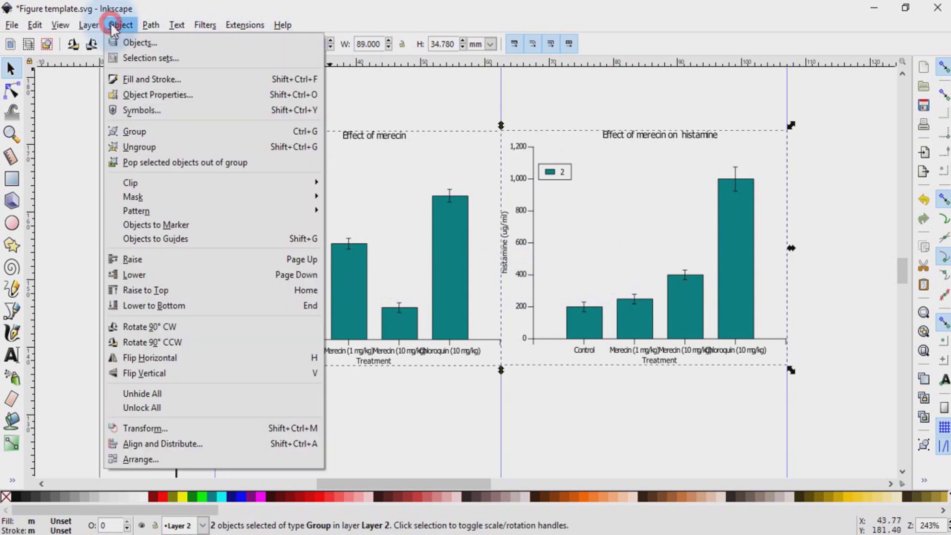
left_click(201, 441)
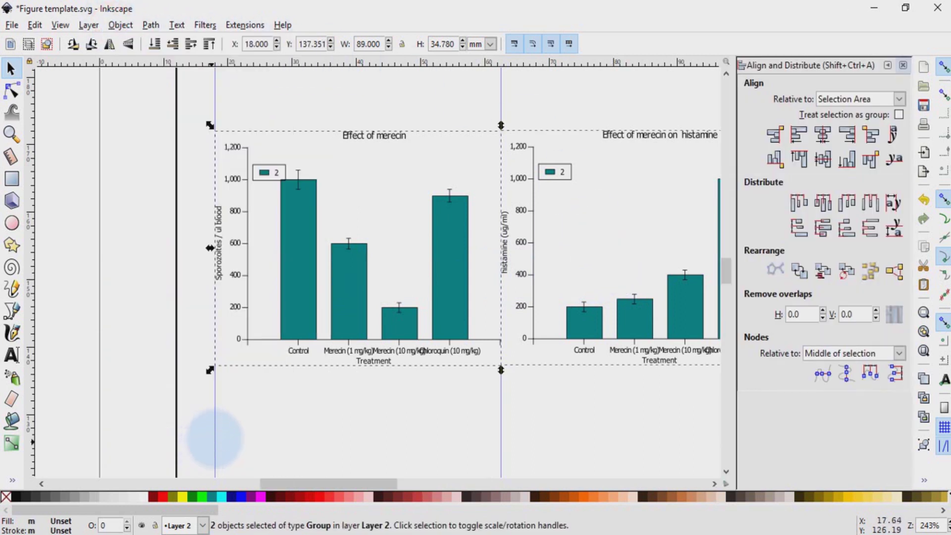
left_click(822, 163)
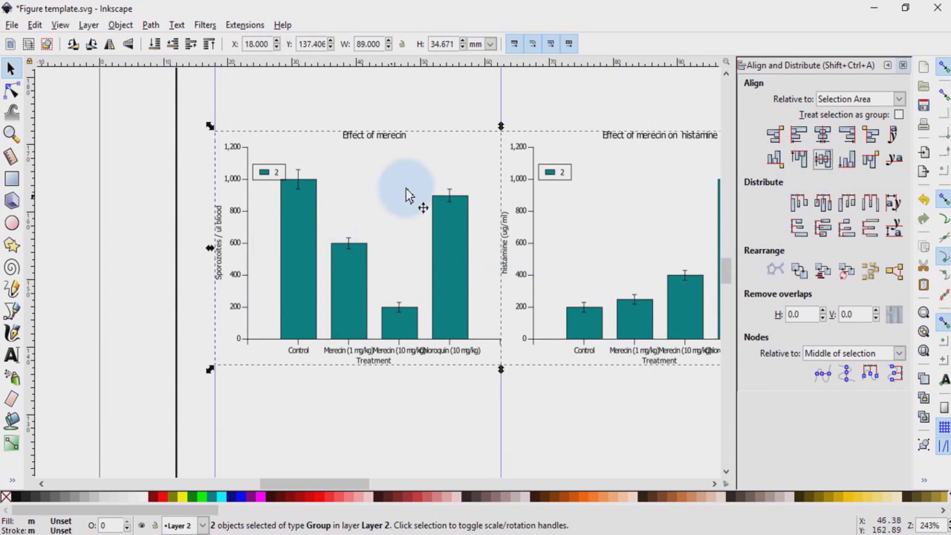
left_click(902, 65)
left_click(665, 293)
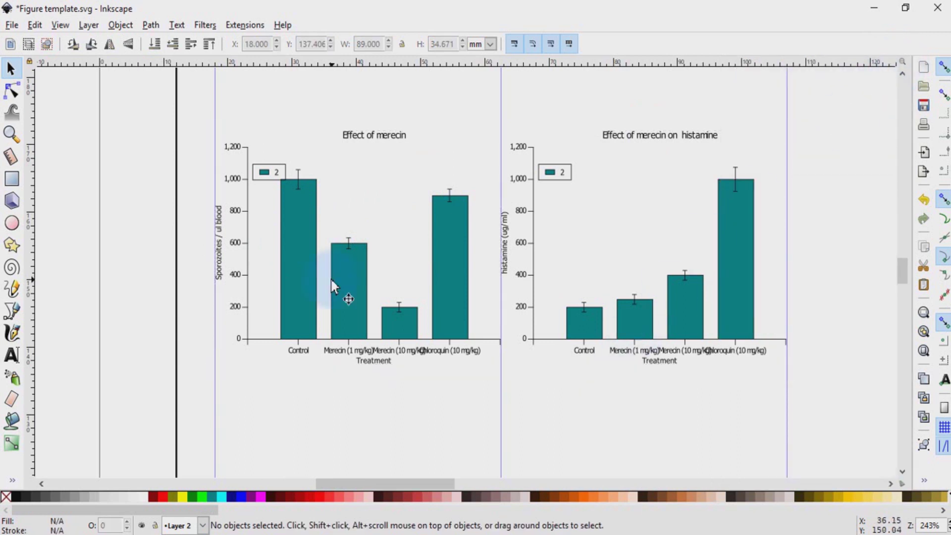
- Ungroup the merecin chart repeatedly until its individual elements can be selected, and clear the selection
left_click(329, 262)
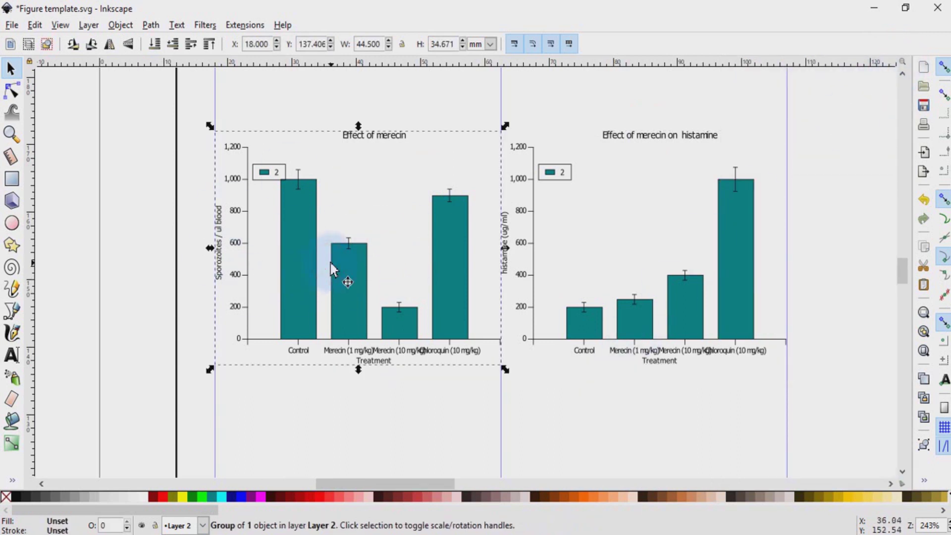
left_click(637, 270)
left_click(412, 269)
left_click(304, 394)
left_click(365, 270)
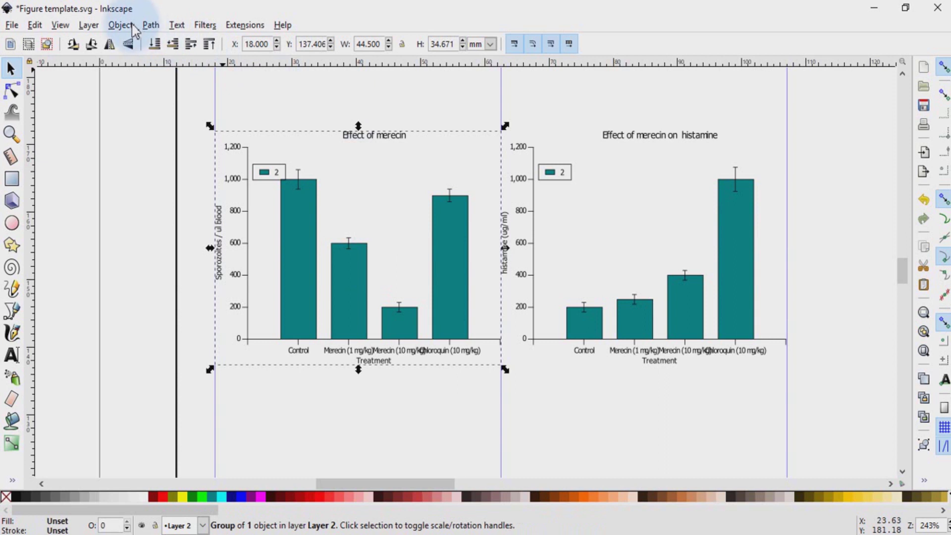
right_click(345, 236)
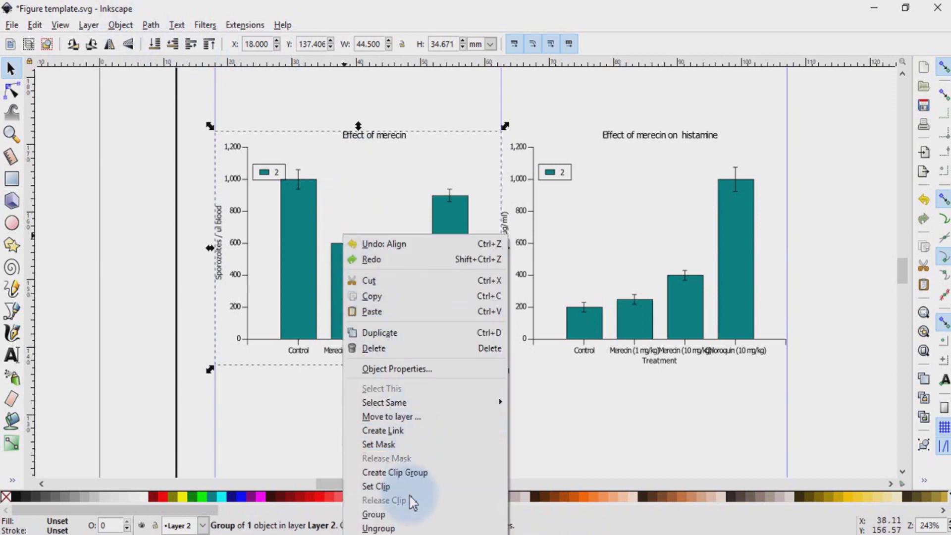
left_click(120, 25)
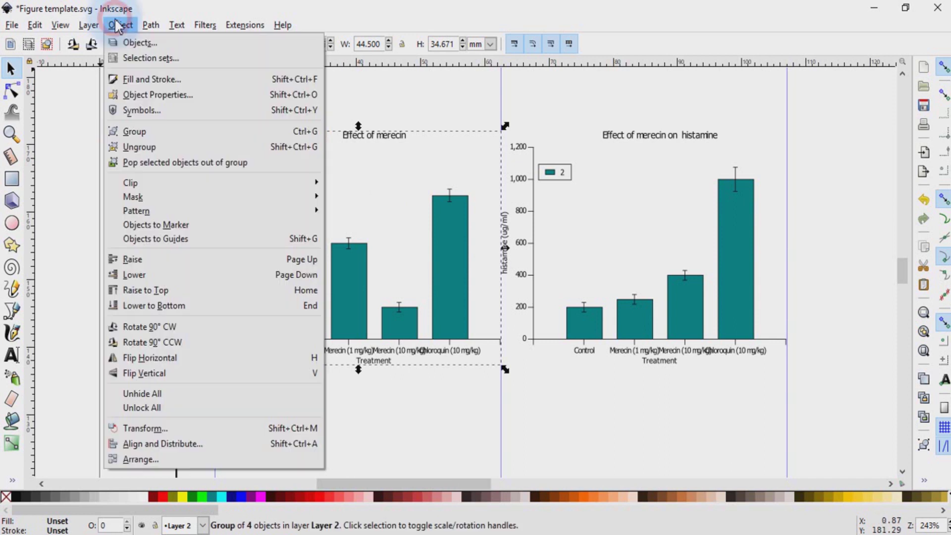
left_click(157, 146)
left_click(120, 24)
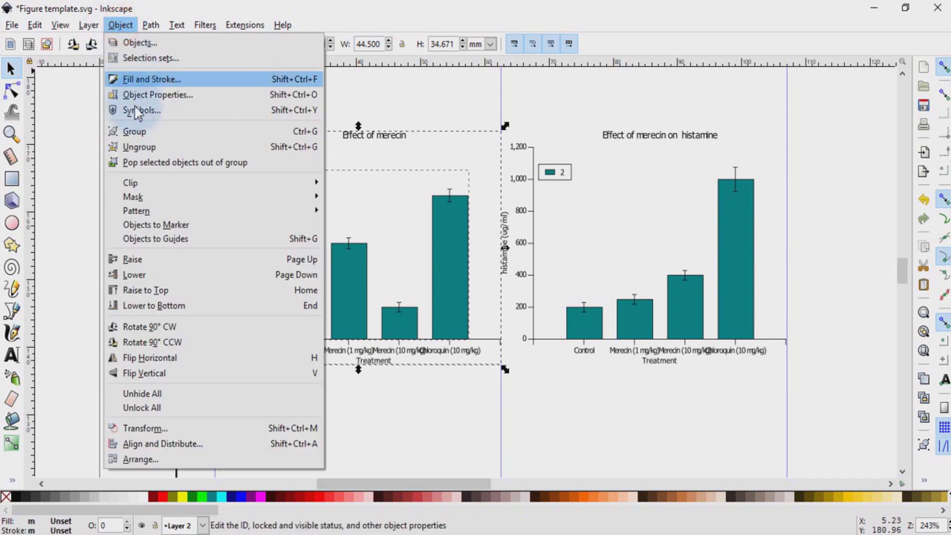
left_click(133, 146)
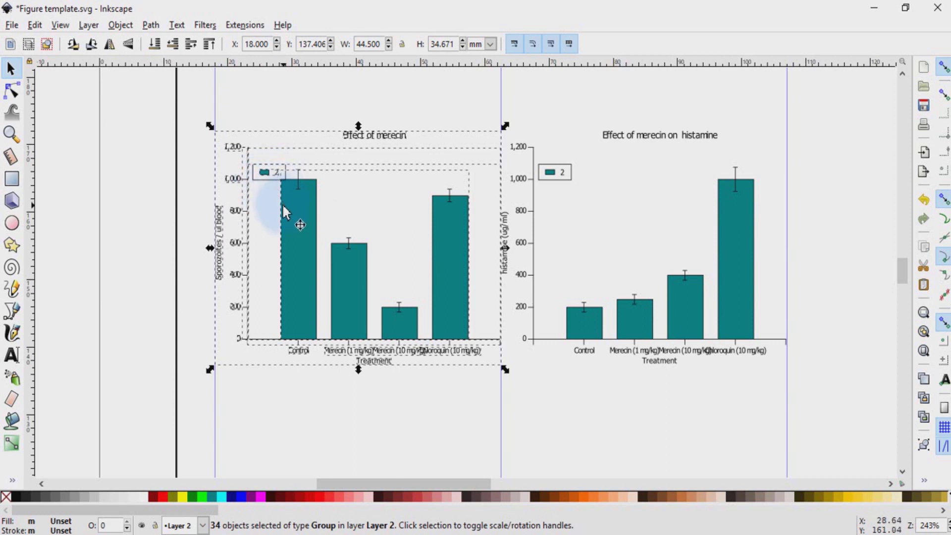
left_click(288, 404)
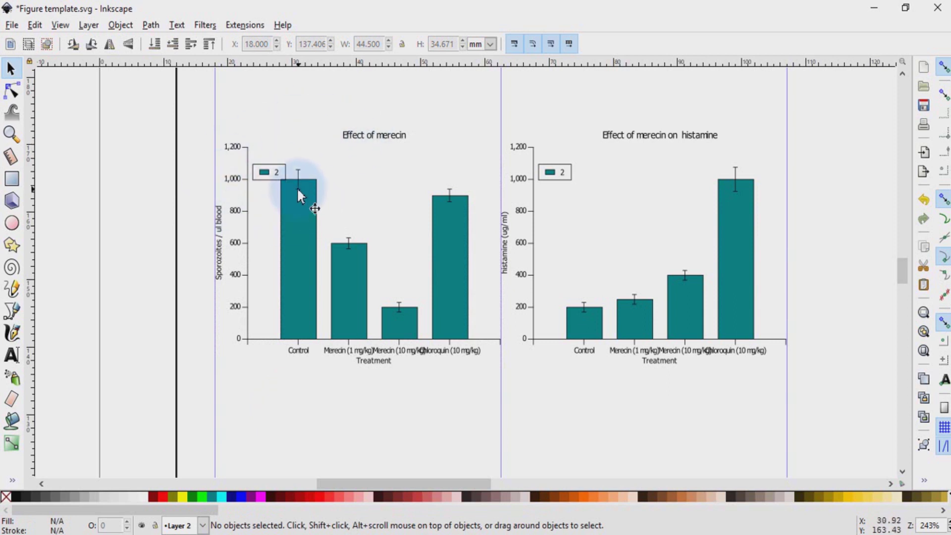
- Delete the "Effect of merecin" title above the merecin chart
left_click(366, 138)
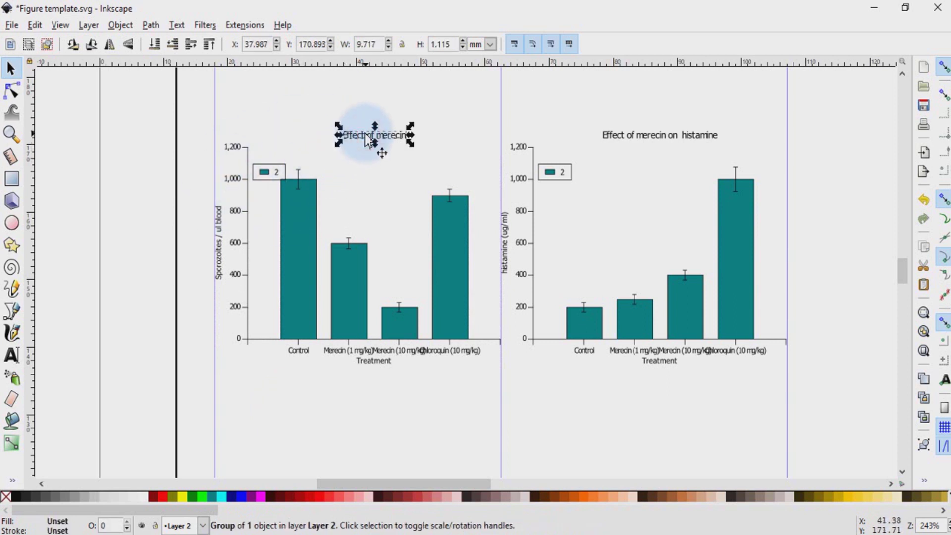
left_click(355, 176)
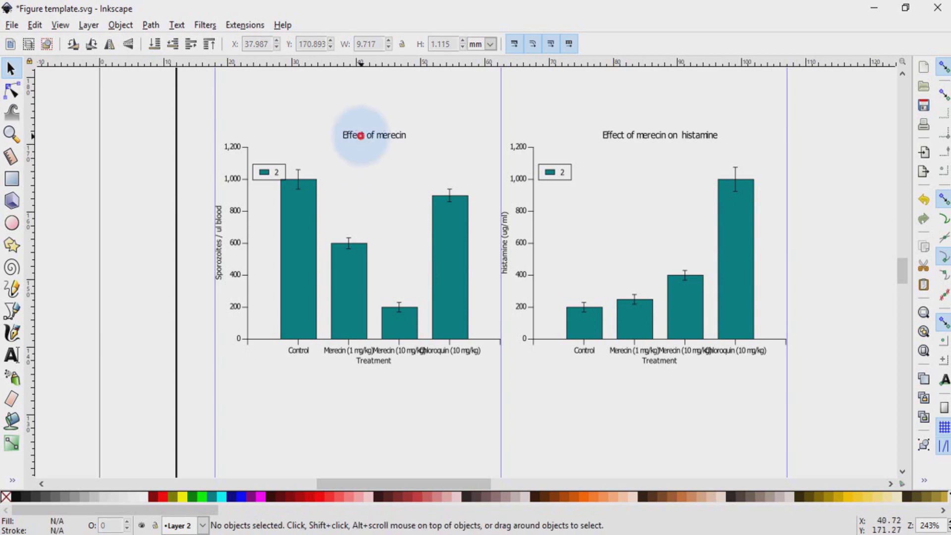
left_click(366, 142)
key("Delete")
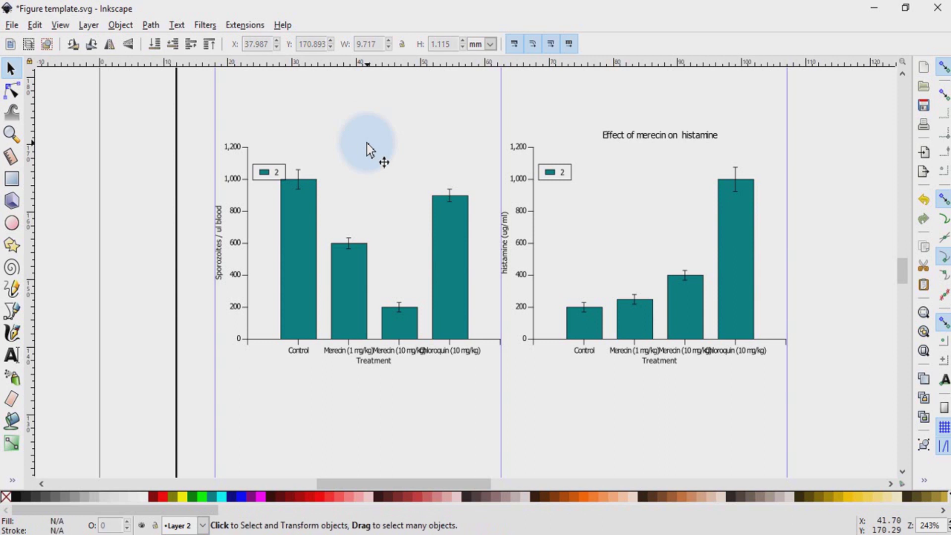
- Ungroup the merecin chart's line elements and delete the legend frame together with its swatch and label
left_click(268, 173)
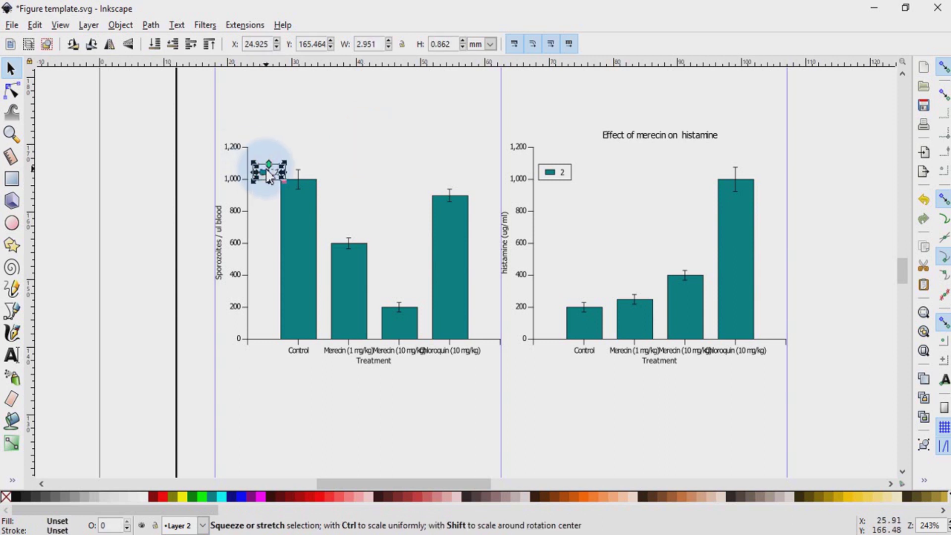
left_click(267, 174)
left_click(272, 187)
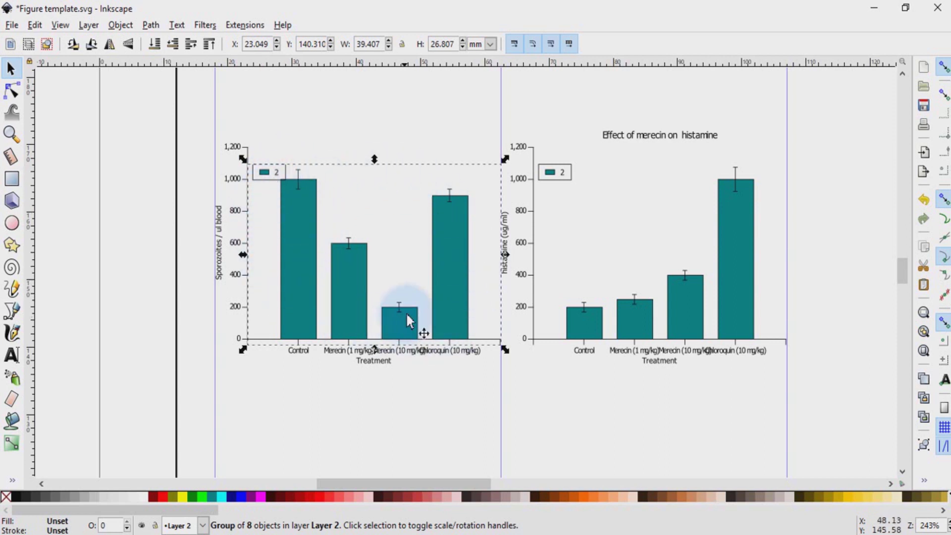
left_click(121, 25)
left_click(141, 145)
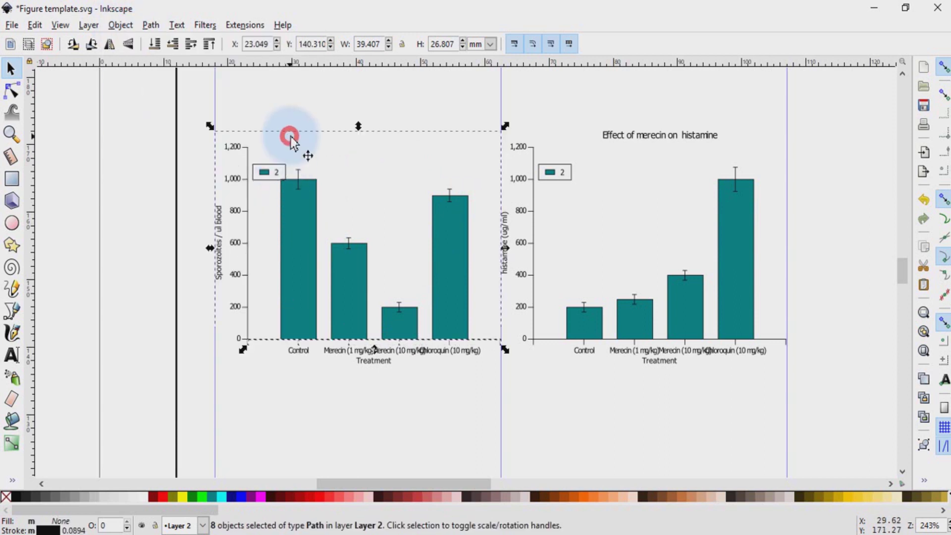
left_click(290, 136)
left_click(273, 172)
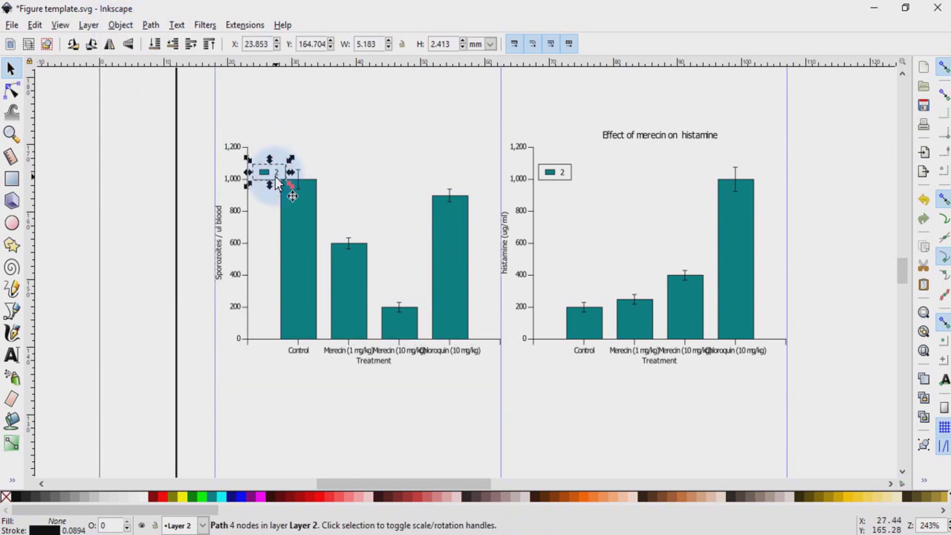
left_click(276, 179)
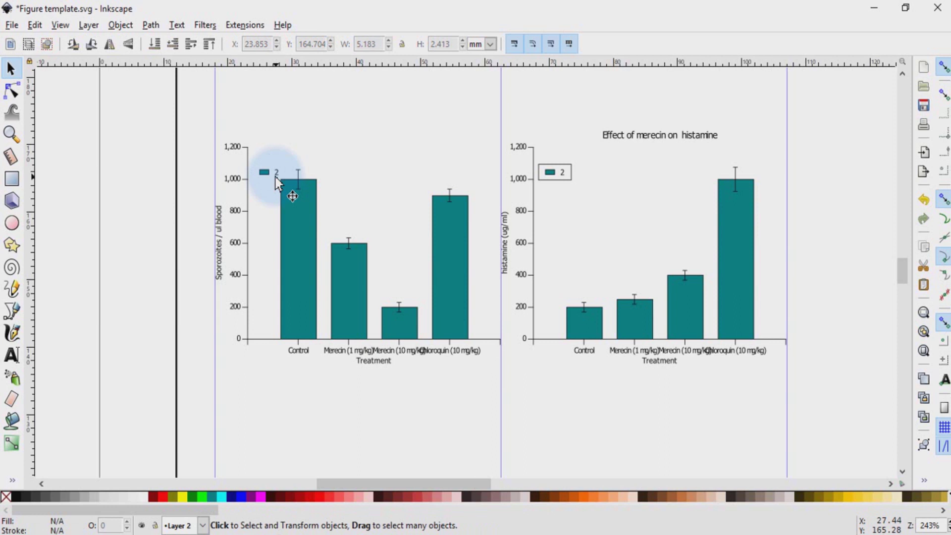
left_click(269, 173)
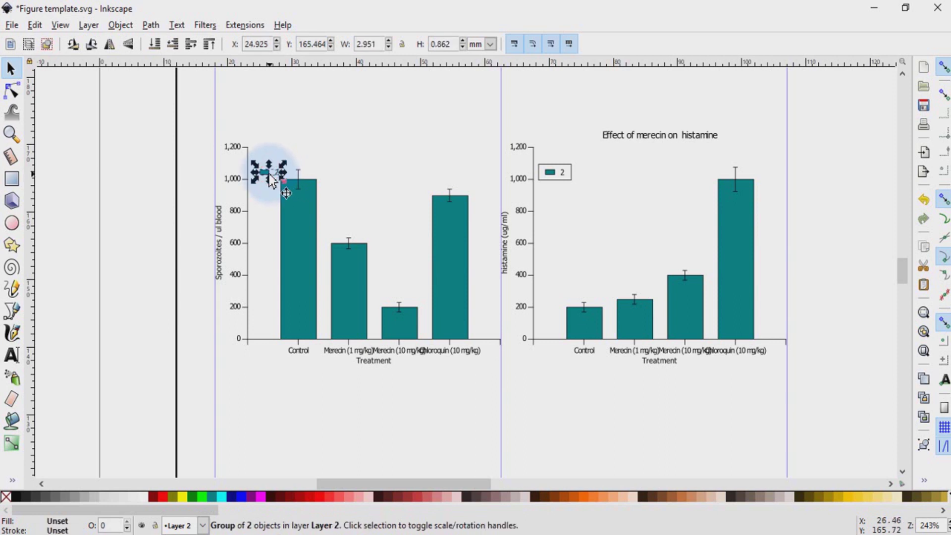
left_click(268, 180)
- Move the merecin chart's blank 44.5 mm wide background frame left, clear of the bars, and remove it
left_click(261, 143)
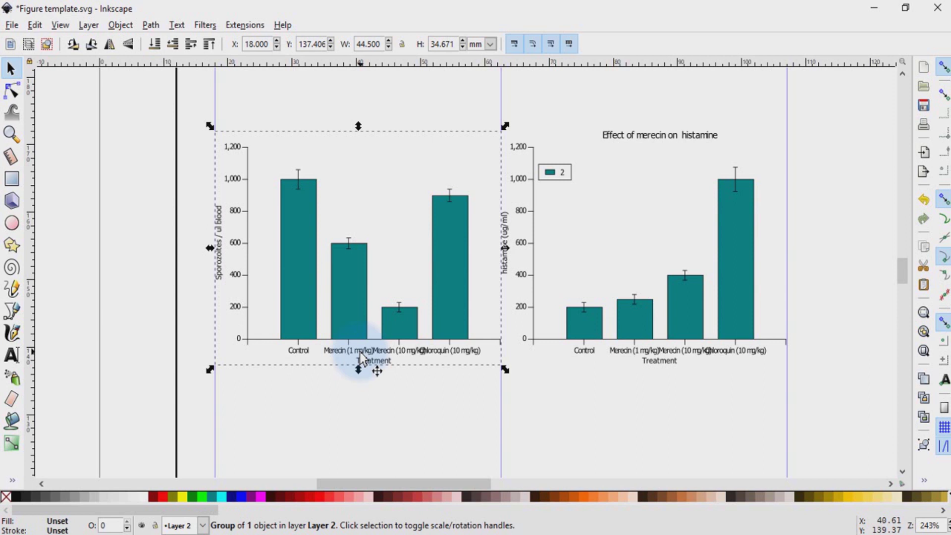
key("Left")
key("Left")
key("Left")
key("Left")
key("Left")
key("Left")
key("Left")
key("Left")
key("Left")
key("Left")
key("Left")
key("Left")
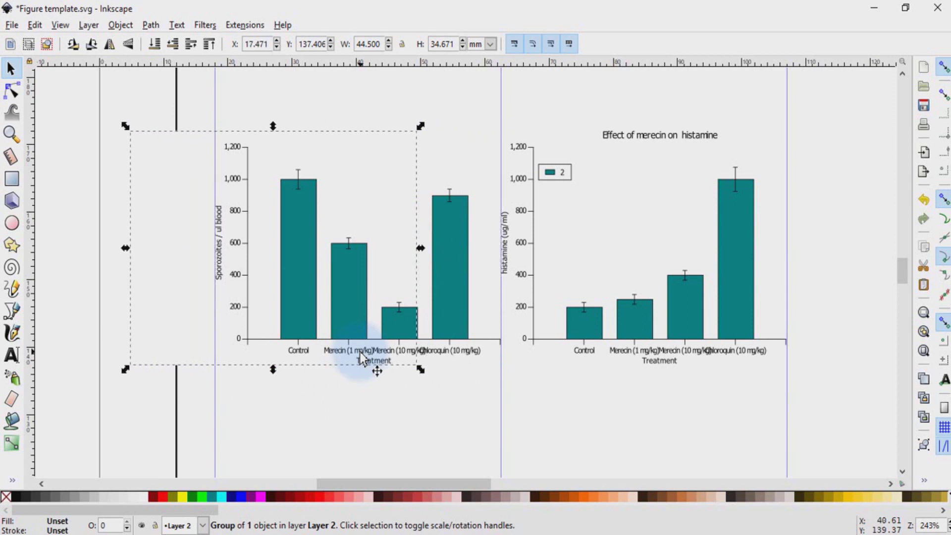
key("Left")
key("Left")
key("Left")
key("Left")
key("Left")
key("Left")
key("Left")
key("Left")
key("Left")
key("Left")
key("Left")
key("Left")
key("Left")
key("Left")
key("Left")
key("Left")
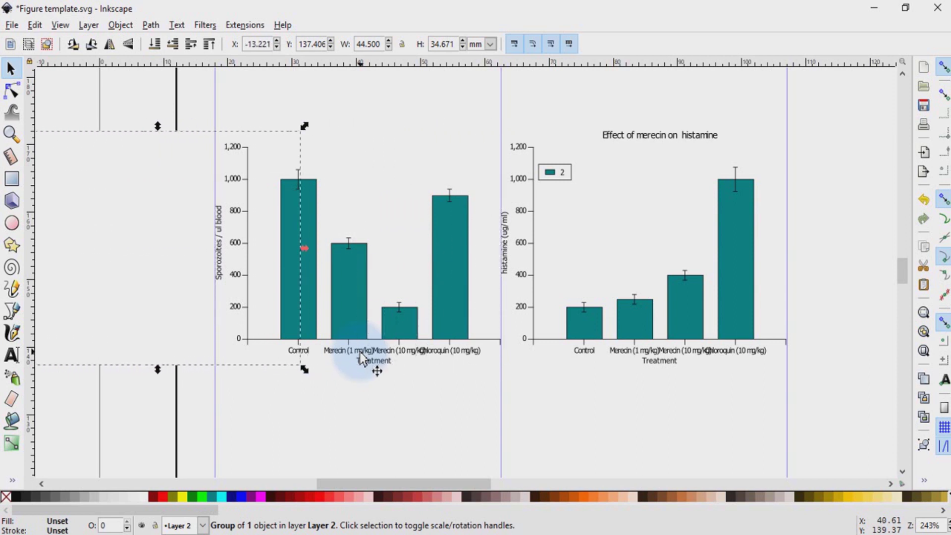
key("Left")
key("Left")
key("Left")
key("Left")
key("Left")
key("Left")
key("Left")
key("Left")
key("Left")
key("Left")
key("Left")
key("Left")
key("Left")
key("Left")
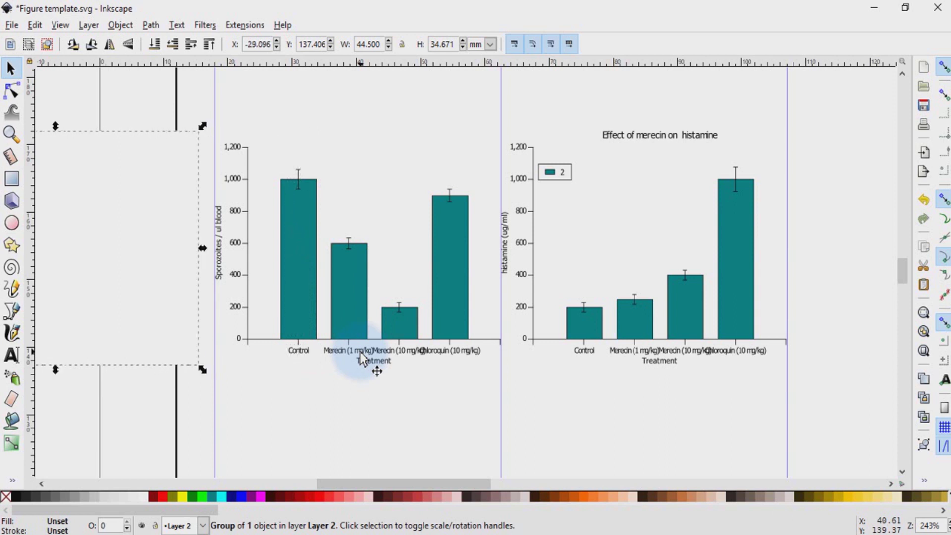
key("Escape")
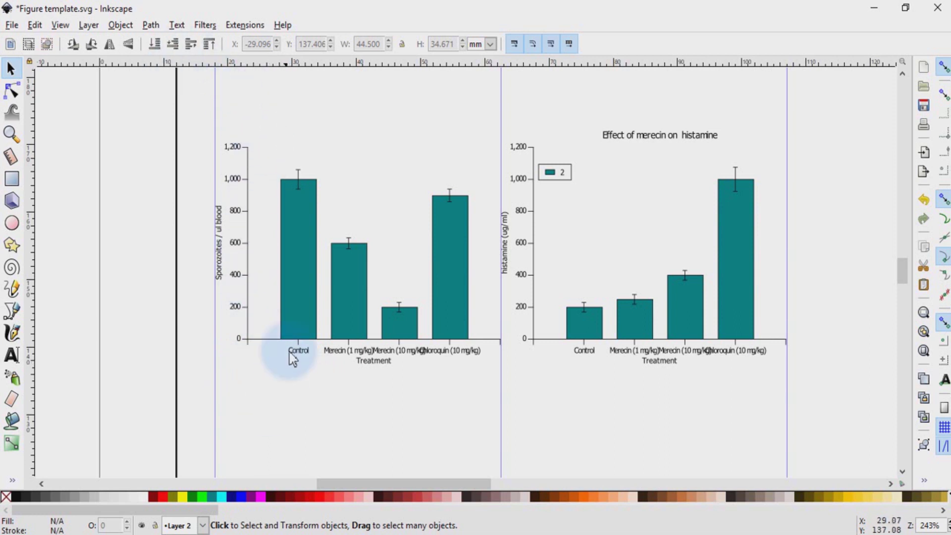
- Show the page grid and place a vertical guide at about 26 mm, between the merecin chart's vertical axis and its Control bar
left_click(60, 25)
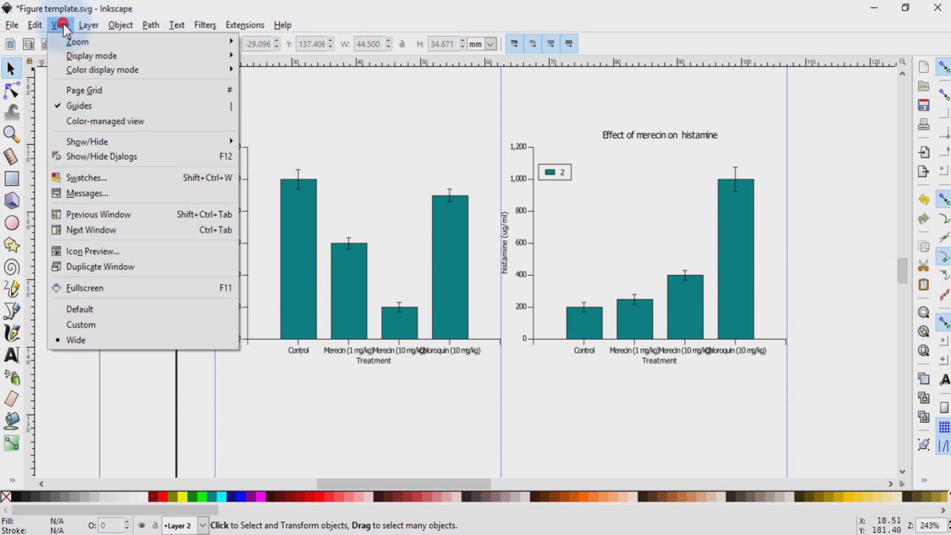
left_click(99, 97)
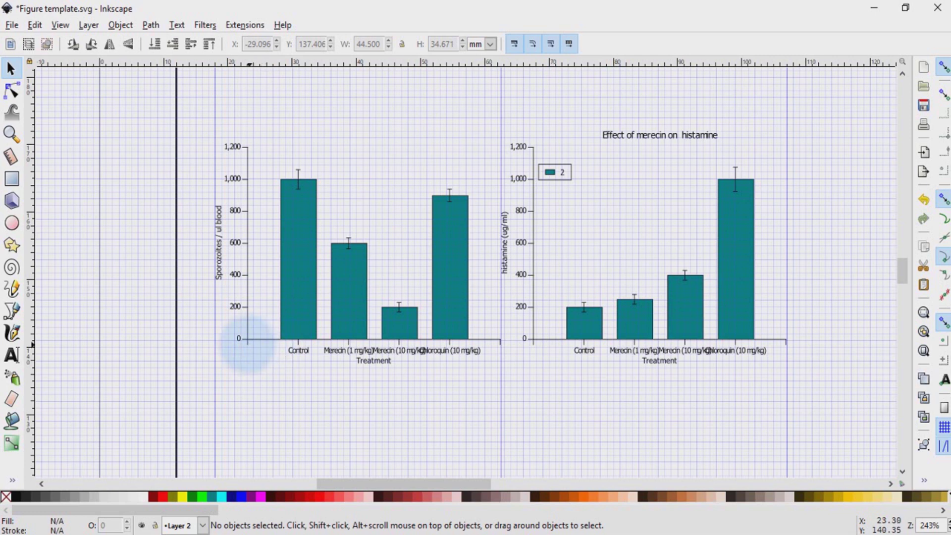
left_click_drag(31, 403, 267, 403)
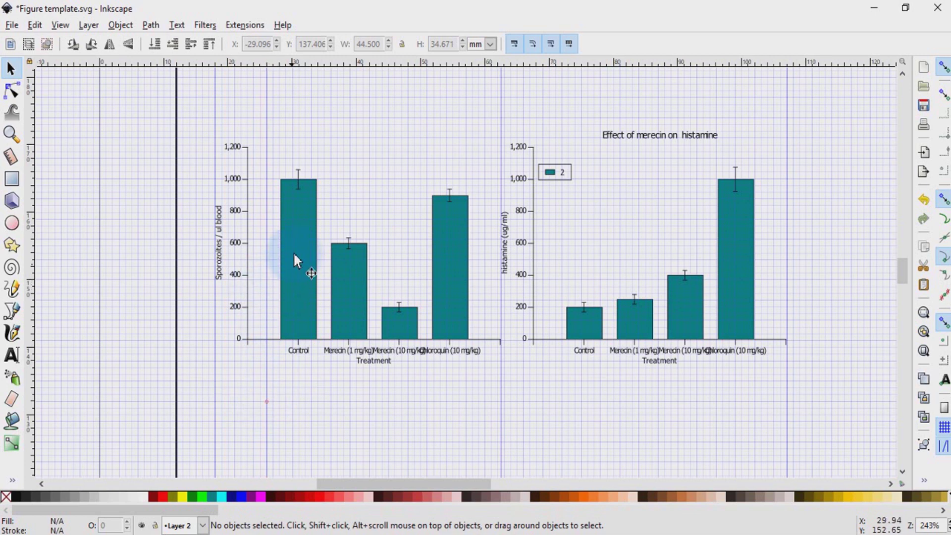
- Shorten the merecin chart's horizontal axis by moving its left end node to the 26 mm guide
left_click(13, 93)
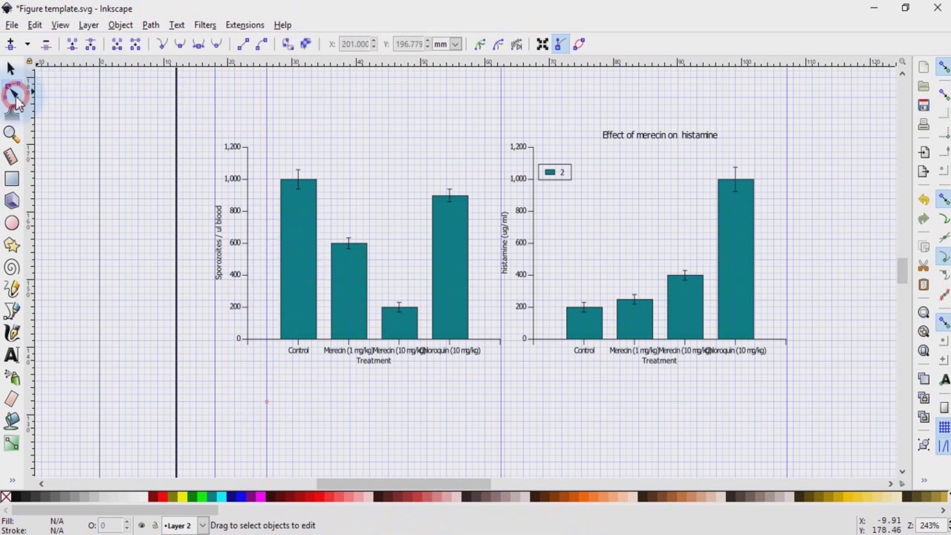
left_click(262, 341)
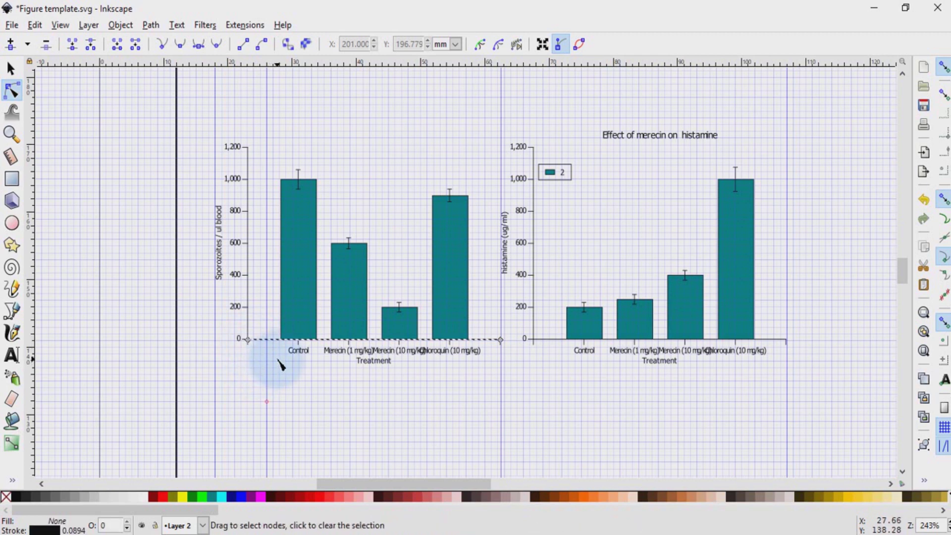
left_click(248, 340)
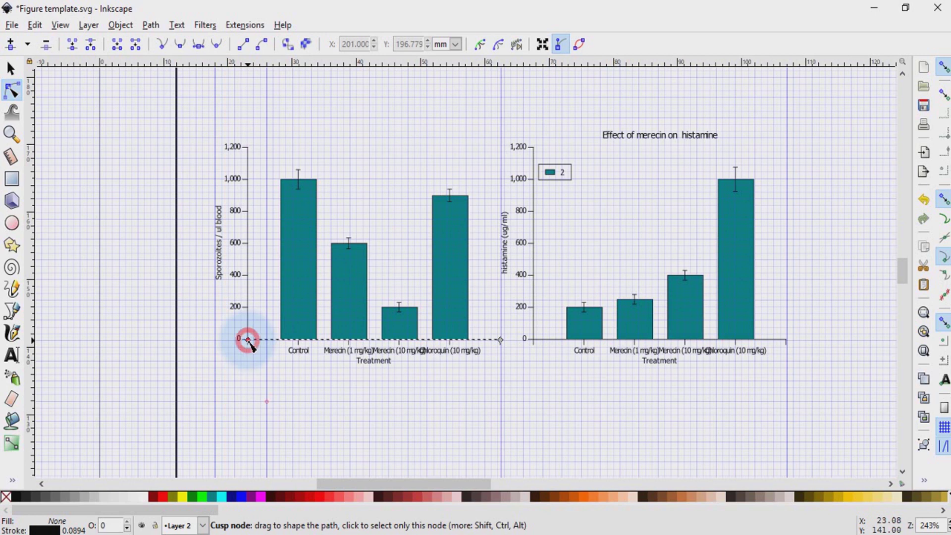
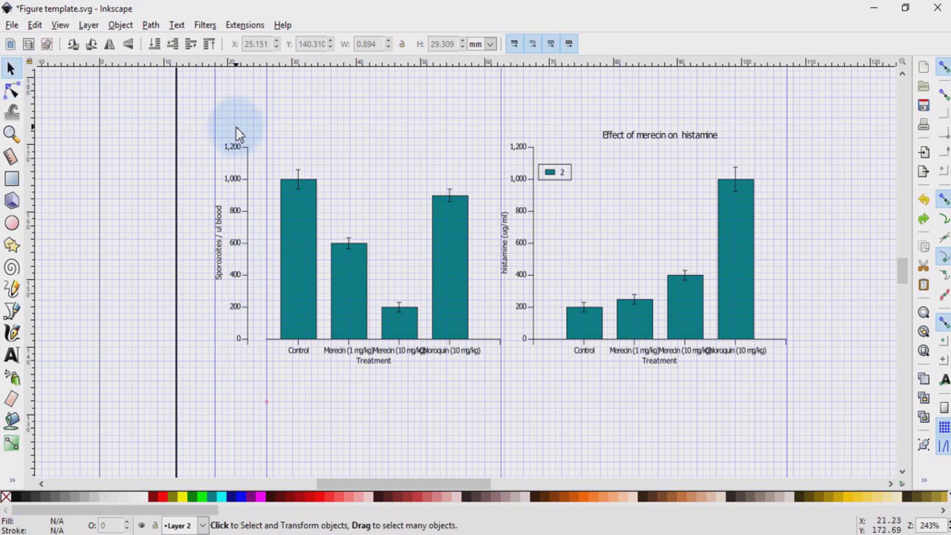
- Move the merecin chart's vertical axis and tick marks horizontally onto the 26 mm guide, setting them at X 25.151 mm
left_click_drag(238, 130, 274, 350)
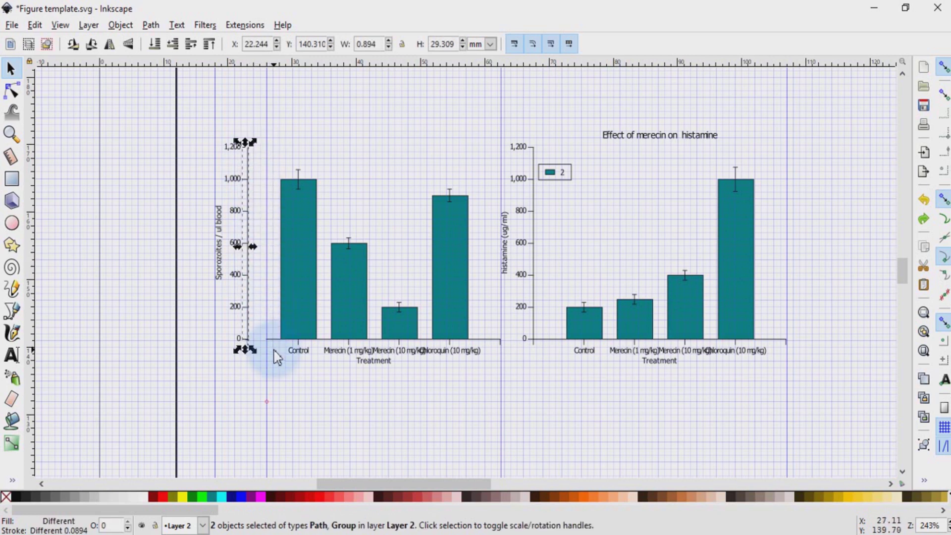
left_click(193, 329)
left_click_drag(240, 134, 264, 350)
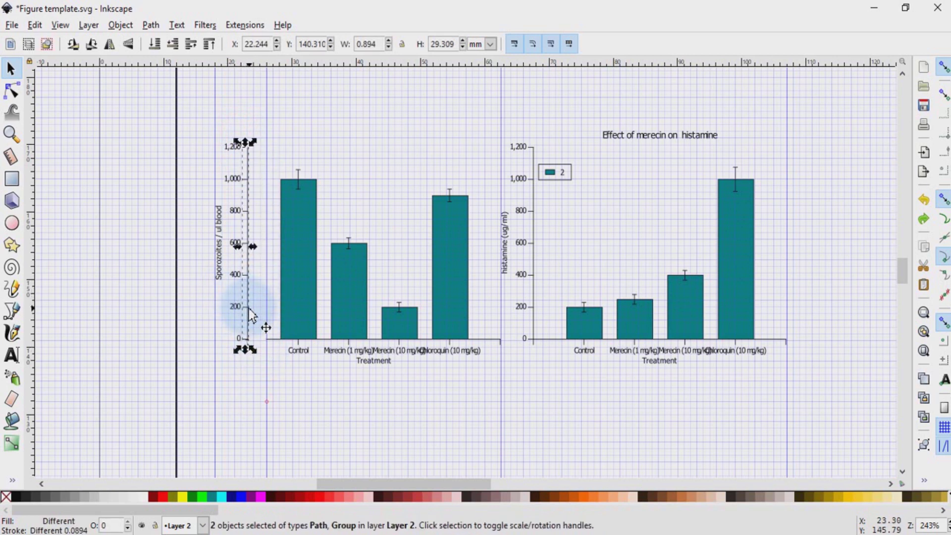
key("ctrl")
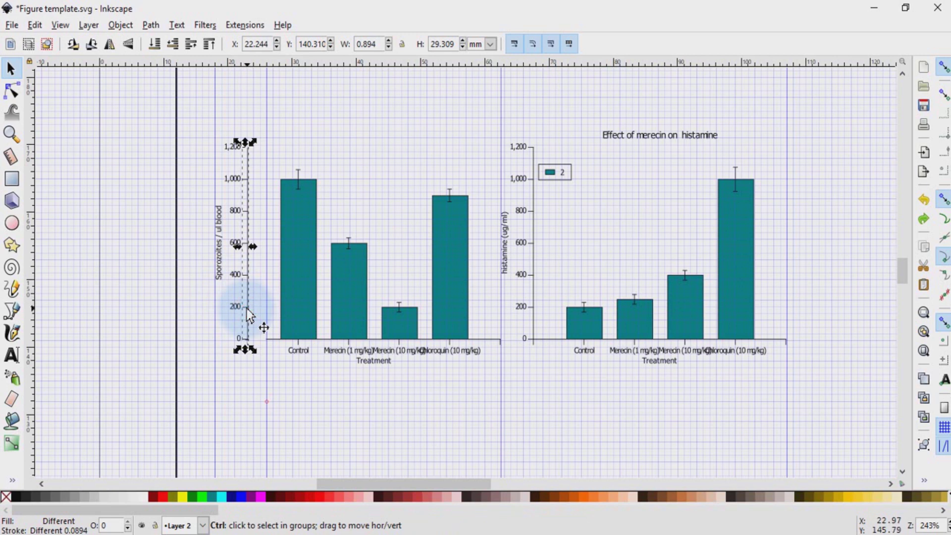
left_click_drag(248, 308, 271, 317)
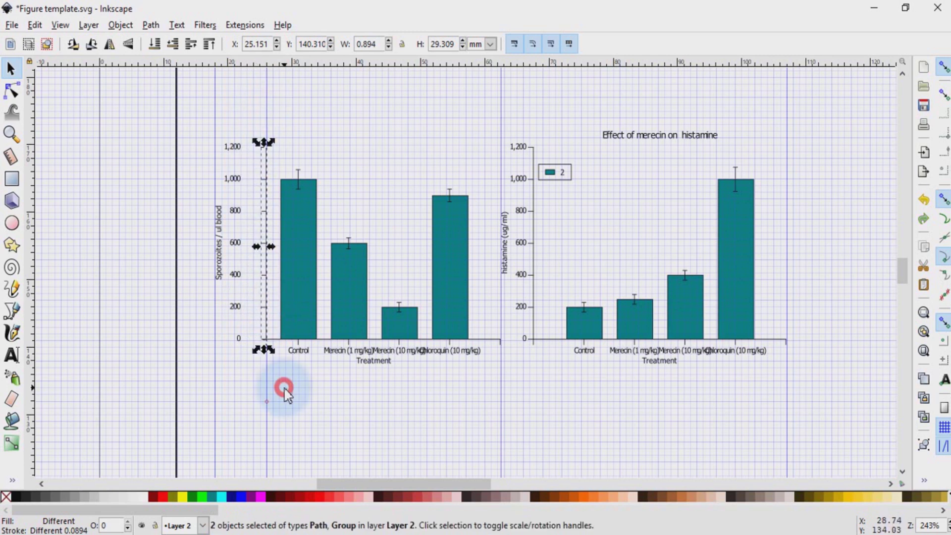
left_click(284, 392)
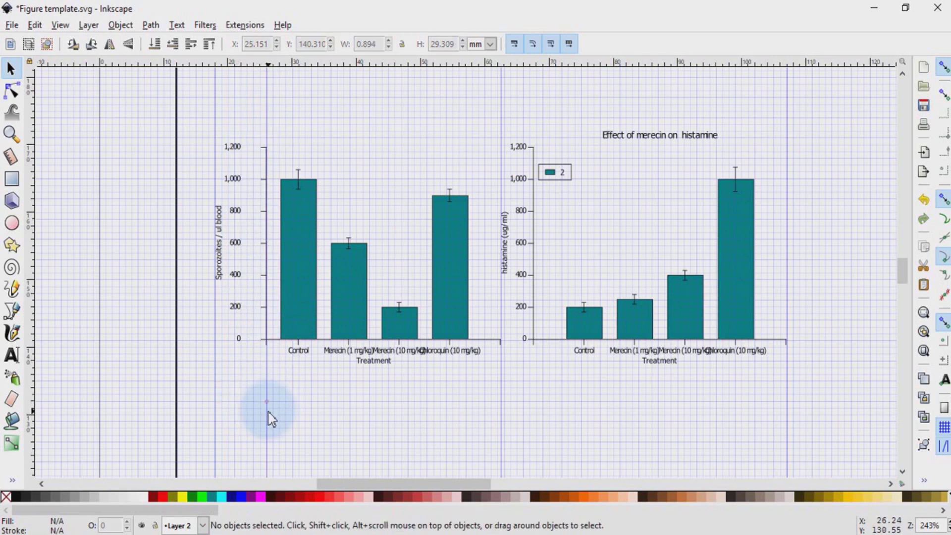
- Remove the 26 mm guide and place a vertical guide at about 59 mm, just past the merecin chart's last bar
left_click_drag(268, 407, 28, 349)
left_click(306, 393)
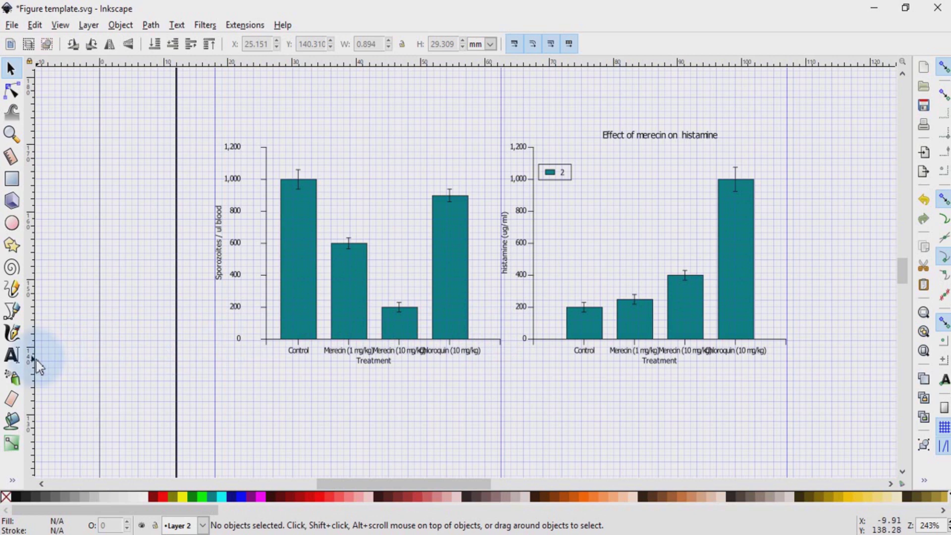
left_click_drag(32, 365, 490, 388)
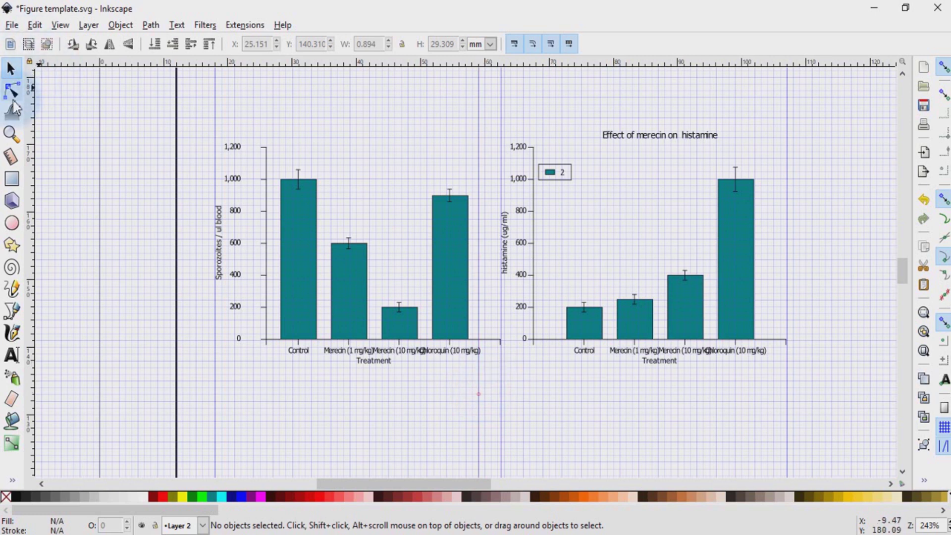
- Shorten the merecin chart's horizontal axis by moving its right end node to the 59 mm guide
left_click(12, 91)
left_click(499, 342)
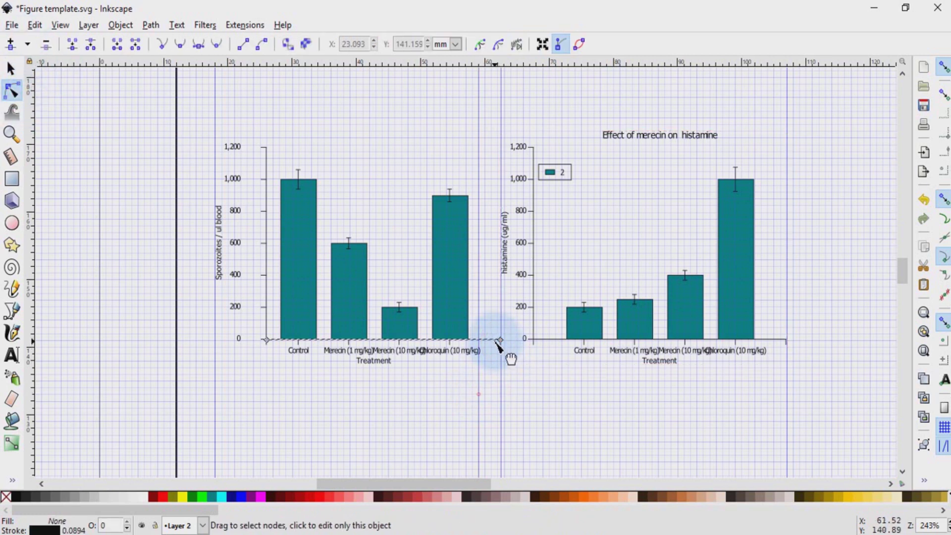
left_click_drag(499, 341, 478, 340)
left_click(528, 416)
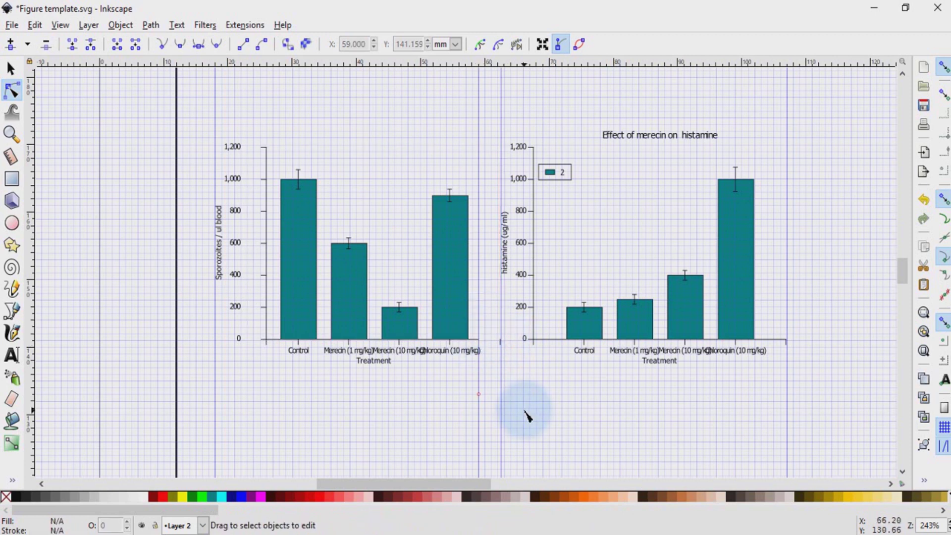
- Remove the leftover tick mark beyond the shortened right end of the merecin chart's horizontal axis
left_click(11, 68)
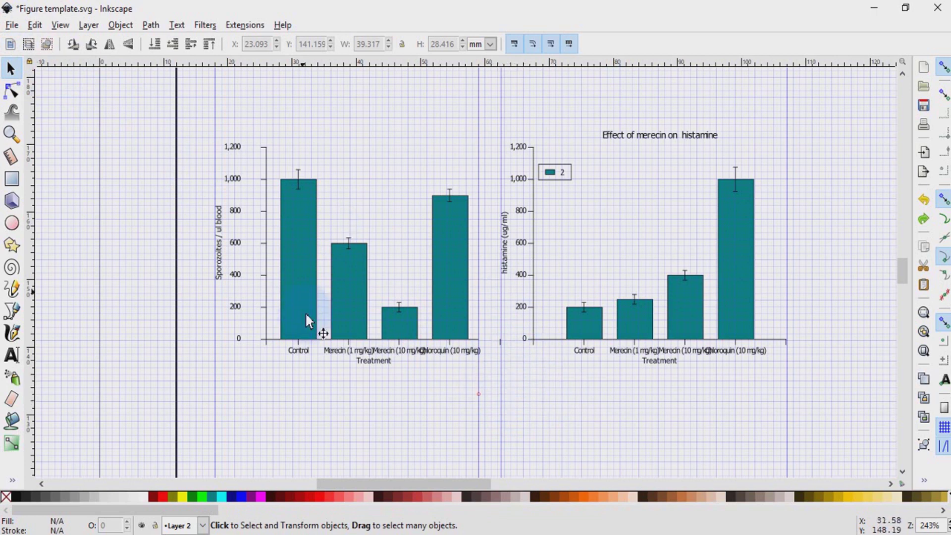
left_click_drag(506, 391, 491, 328)
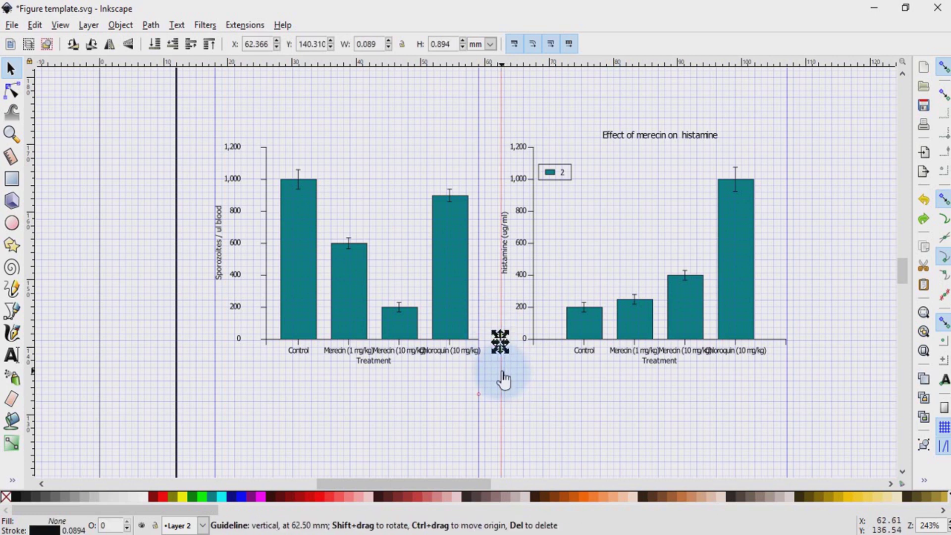
left_click(414, 377)
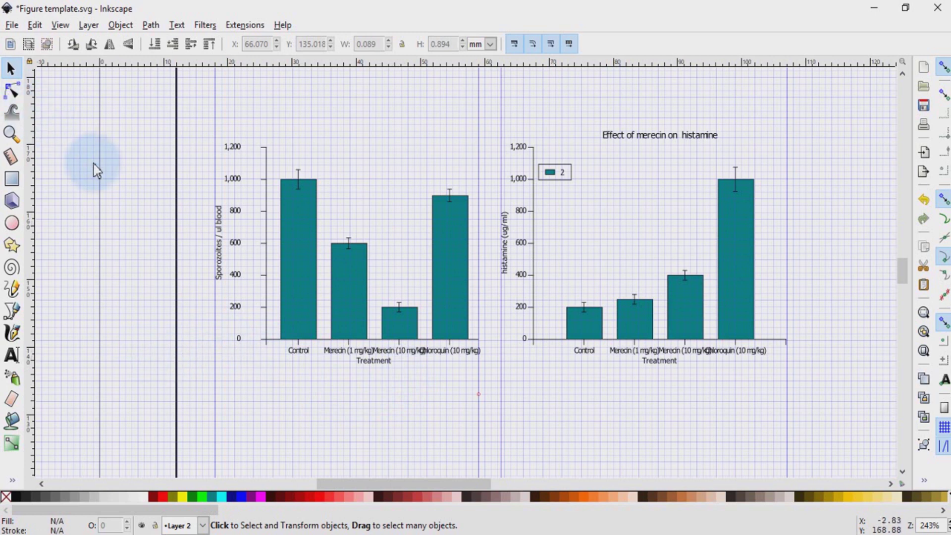
- Move the merecin chart's four bar labels and its Treatment title straight down, away from the horizontal axis
left_click_drag(510, 320, 377, 379)
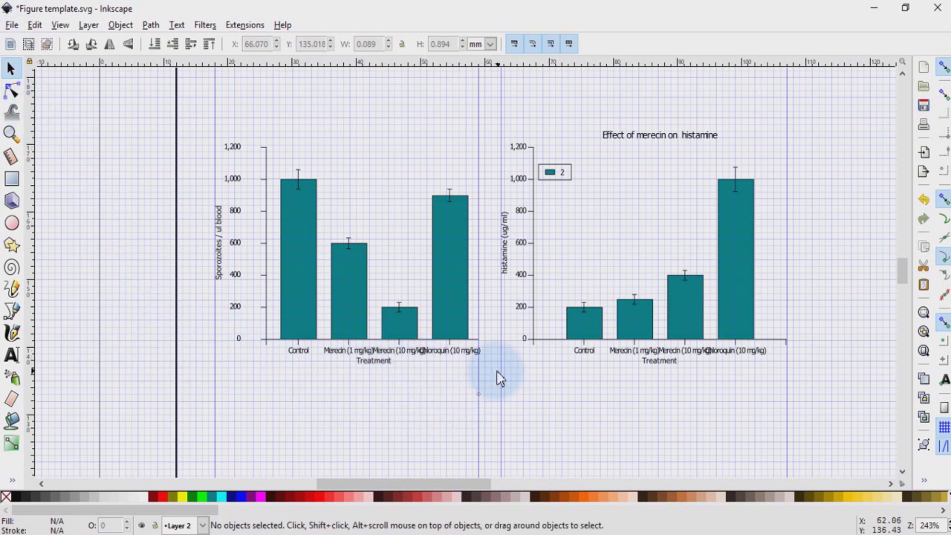
left_click_drag(510, 378, 275, 345)
key("Down")
key("Down")
key("Down")
key("Down")
key("Down")
key("Down")
key("Down")
key("Down")
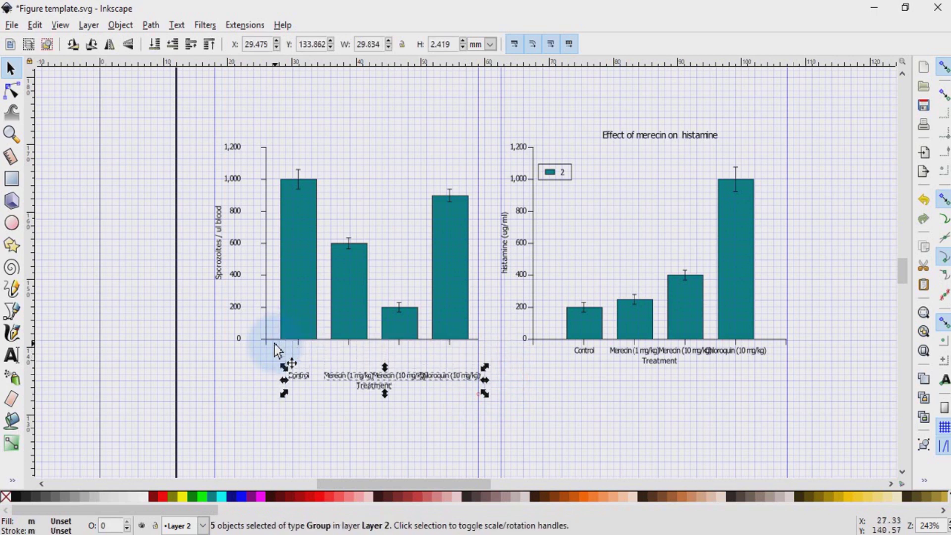
- Set the stroke width of the merecin chart's axes, tick marks and bars to 1 pt
left_click(299, 136)
left_click_drag(239, 102, 473, 346)
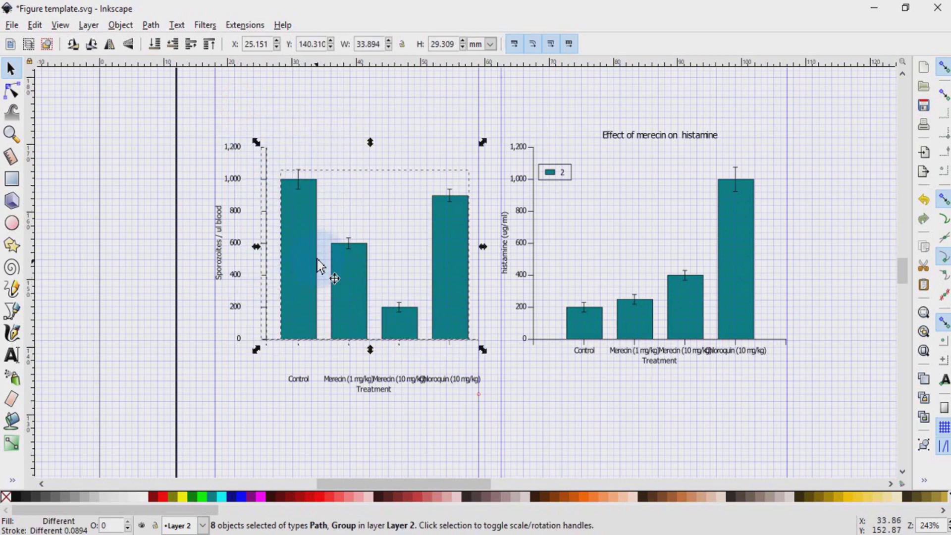
left_click(120, 25)
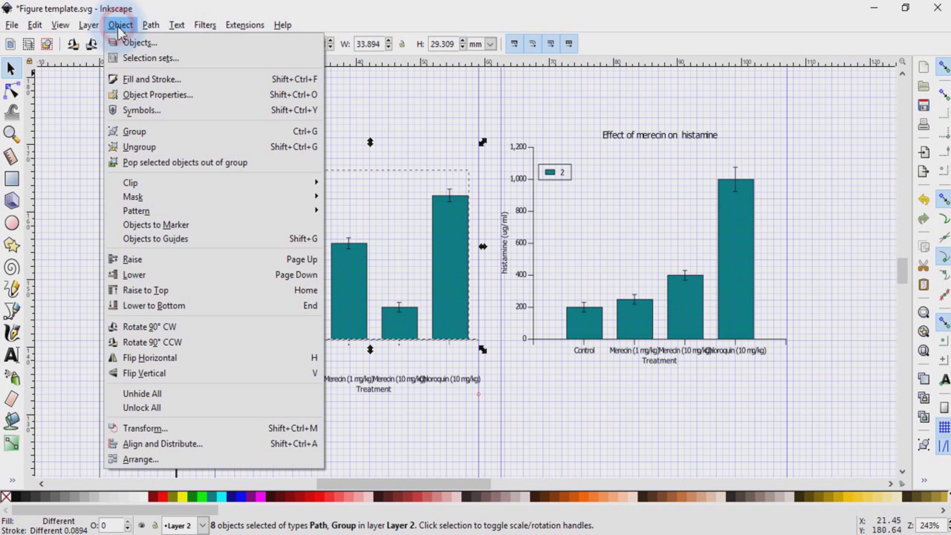
left_click(145, 84)
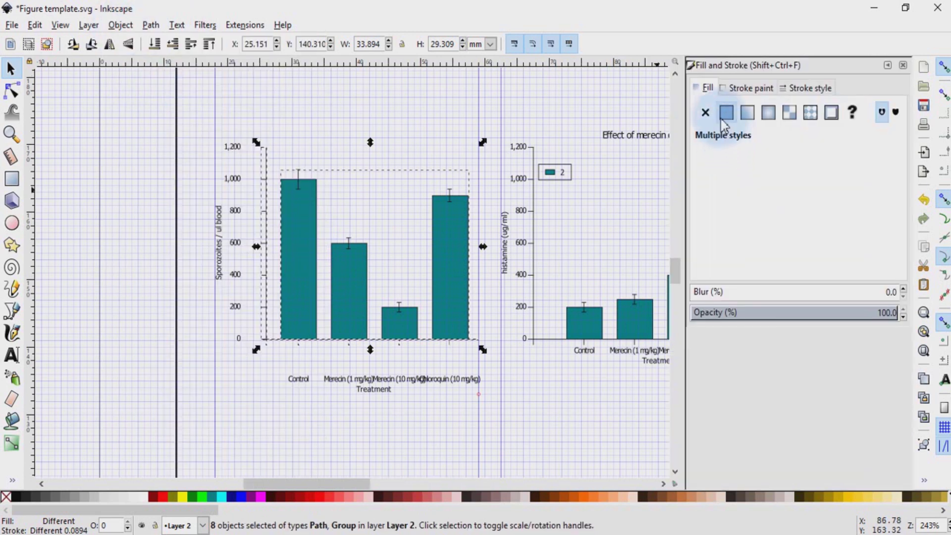
left_click(750, 89)
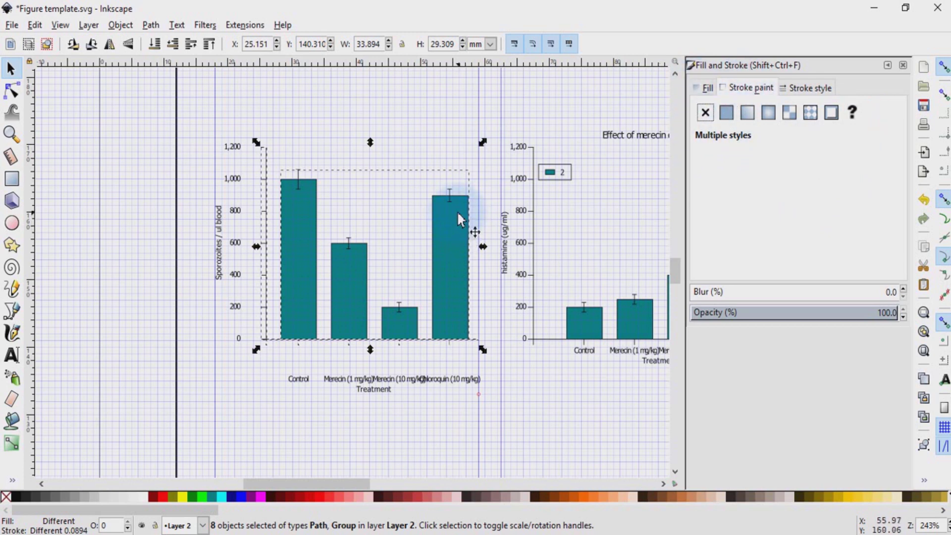
left_click(811, 89)
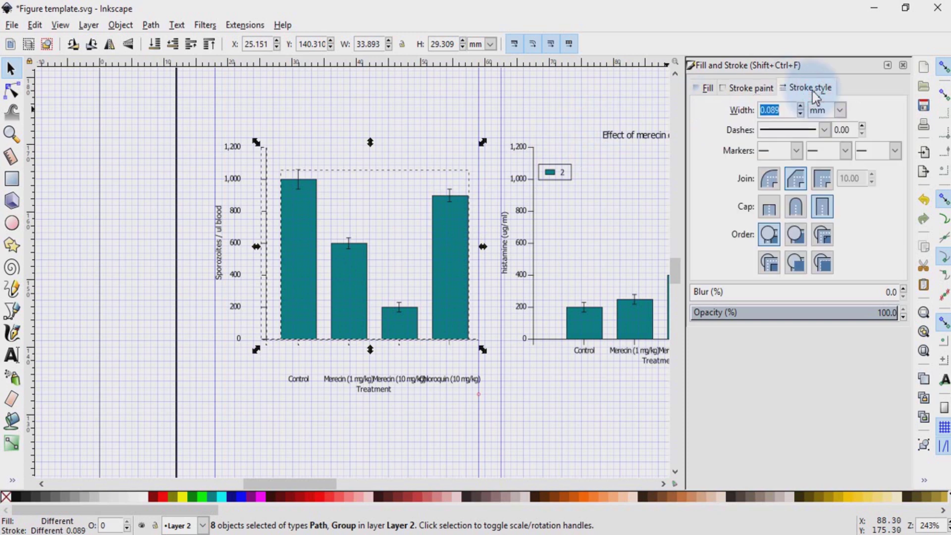
left_click(839, 110)
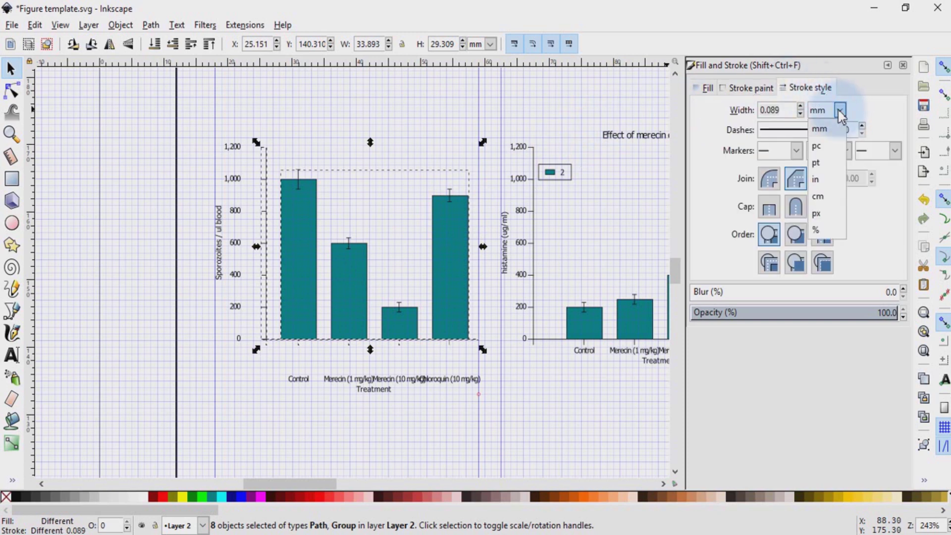
left_click(815, 162)
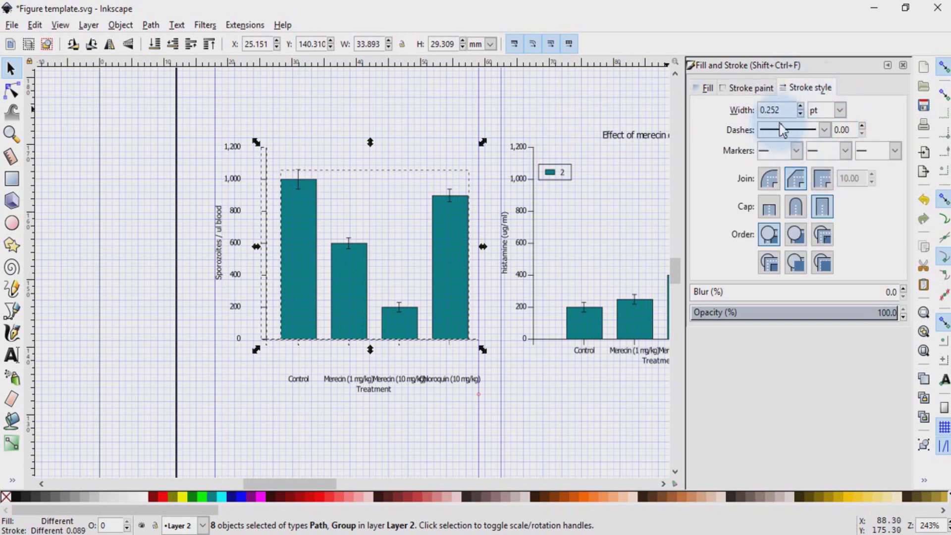
left_click_drag(788, 110, 741, 110)
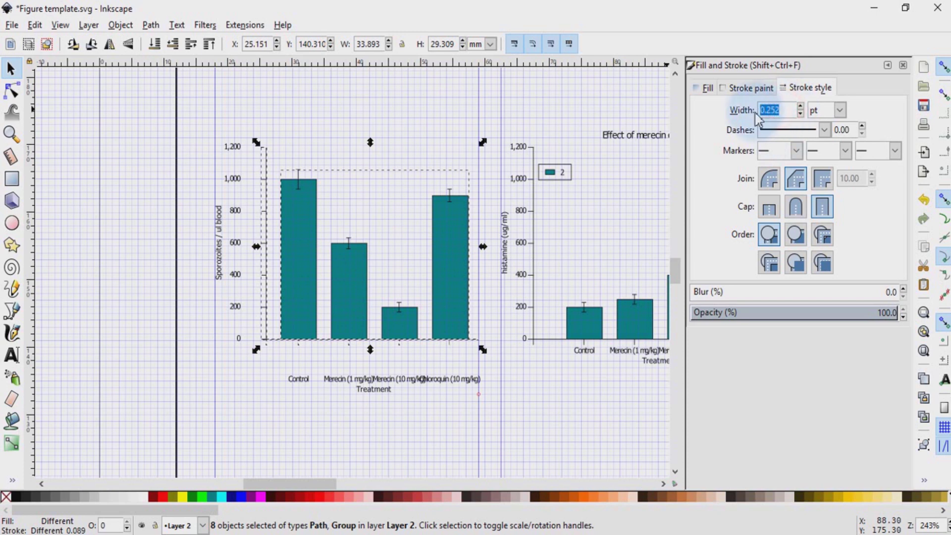
- Give the selected axes, tick marks and bars a flat black stroke with a width of 0.5 pt
left_click(764, 91)
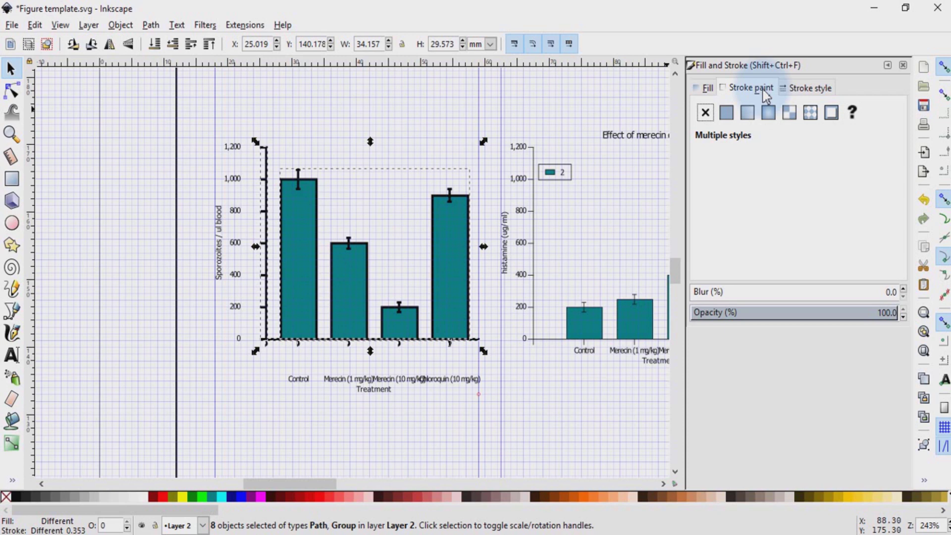
left_click(726, 113)
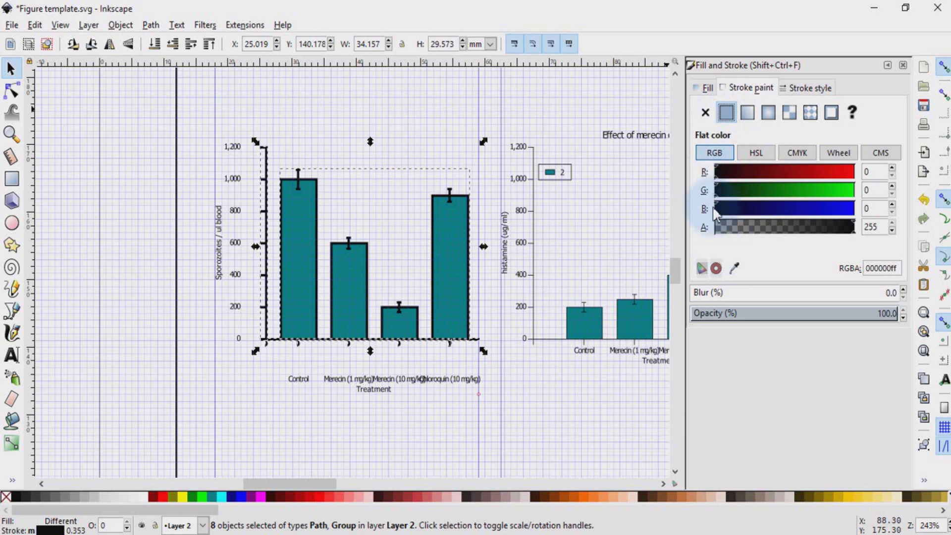
left_click(803, 88)
double_click(771, 109)
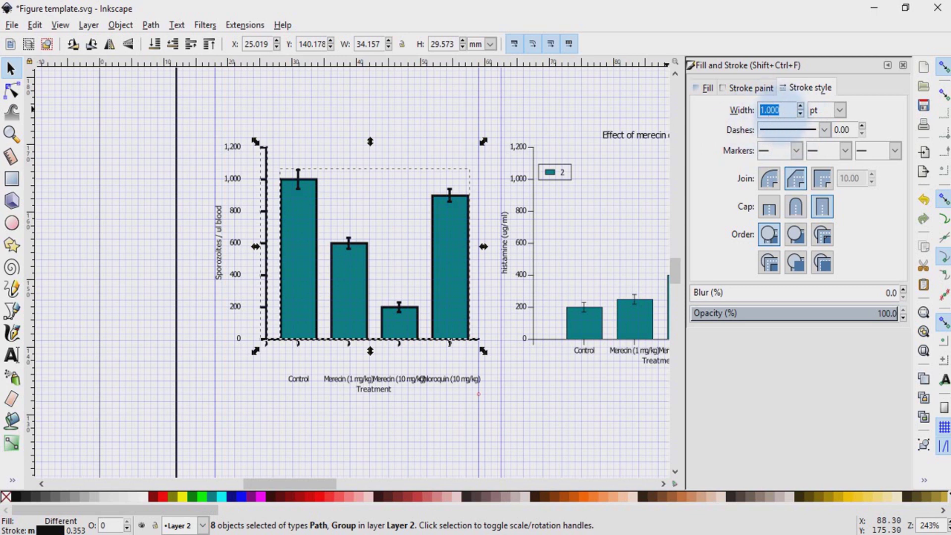
left_click(774, 109)
double_click(774, 110)
type("0.5")
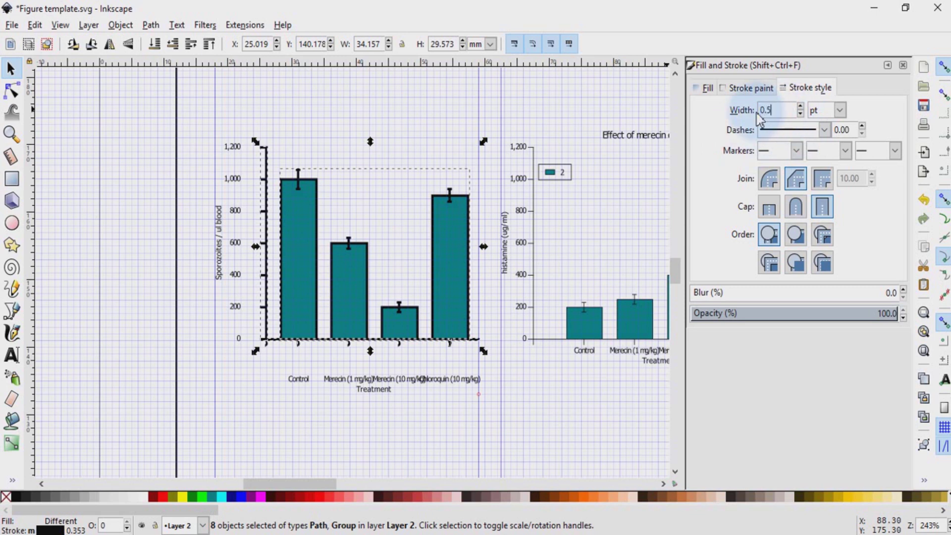
key("Return")
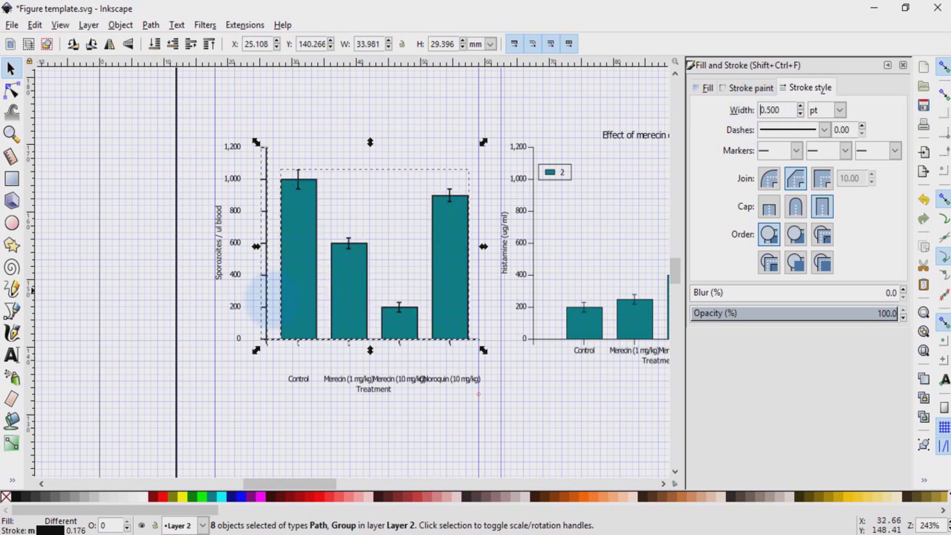
- Release the clip from the merecin chart's bar group and ungroup it into separate paths
left_click(245, 451)
left_click(340, 249)
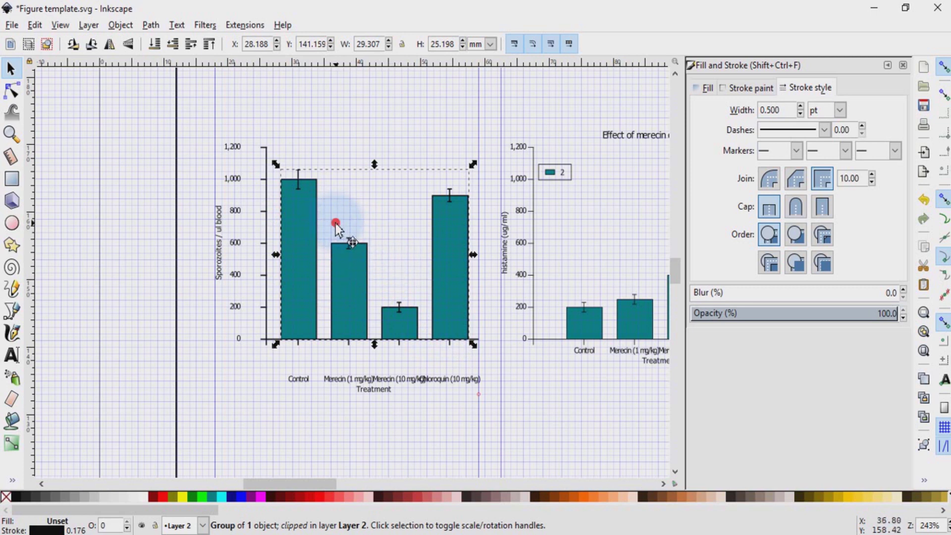
left_click(113, 26)
mouse_move(124, 183)
left_click(347, 195)
left_click(120, 25)
left_click(131, 145)
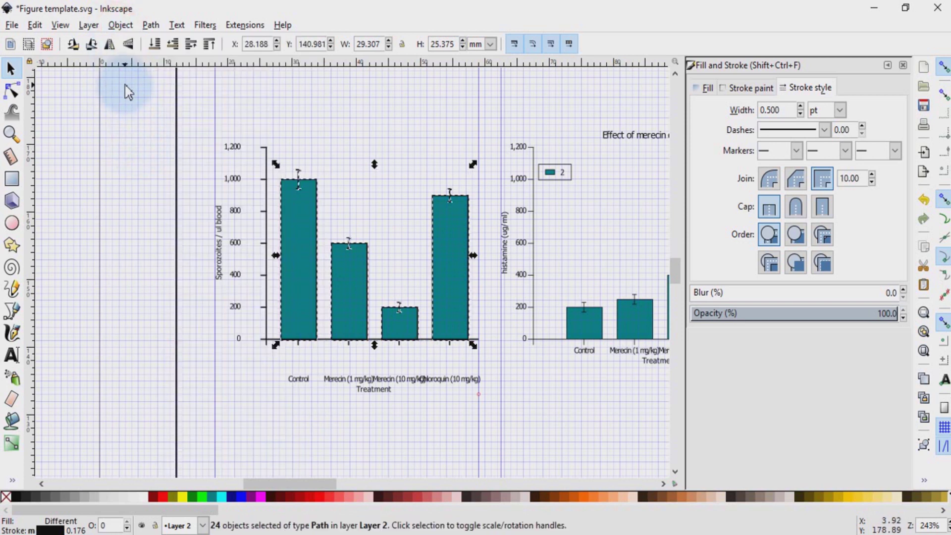
left_click(102, 187)
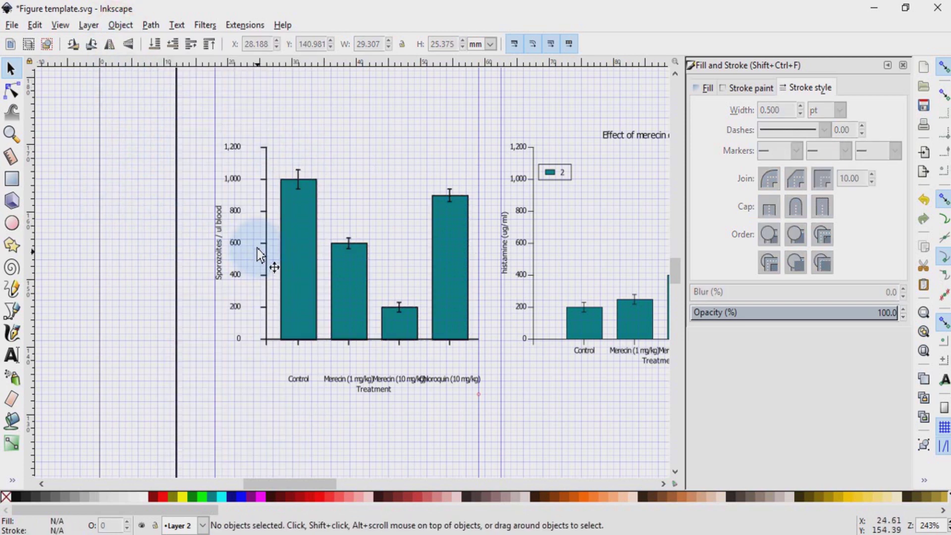
- Examine the Control bar's fill in the RGB, HSL, CMYK, Wheel and CMS colour modes
left_click(303, 241)
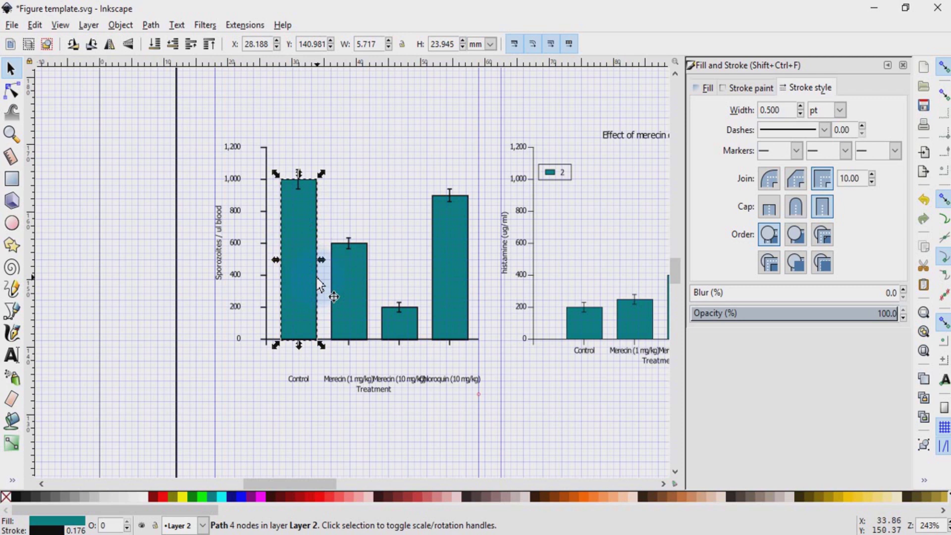
left_click(707, 88)
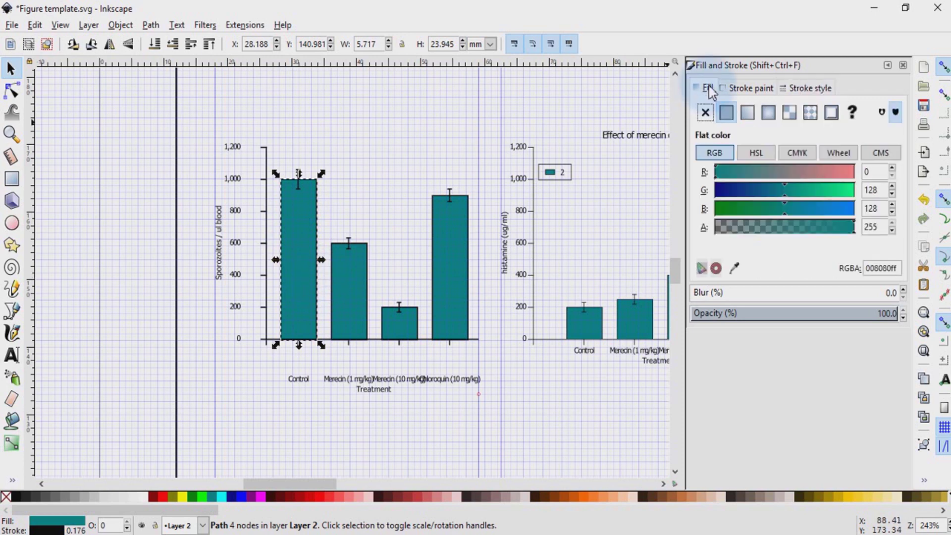
left_click(719, 154)
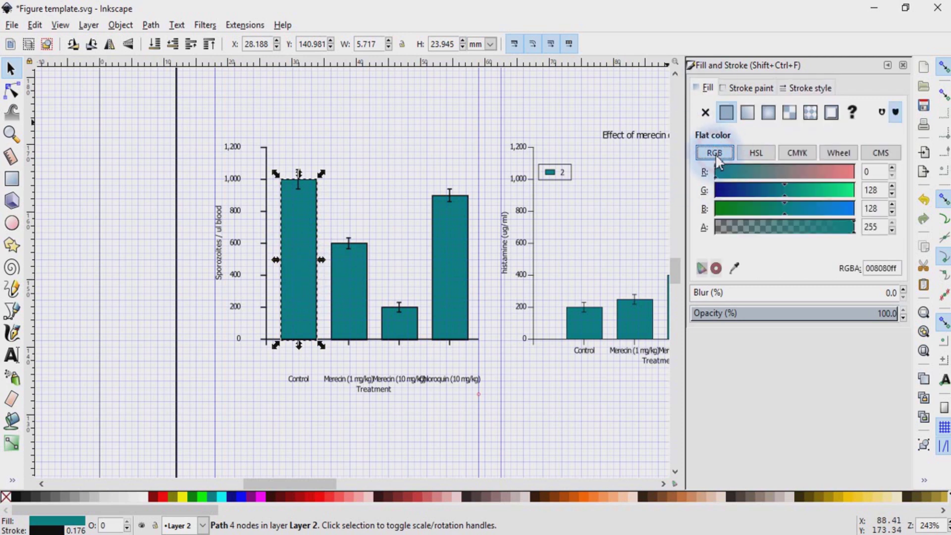
left_click(755, 154)
left_click(801, 159)
left_click(839, 153)
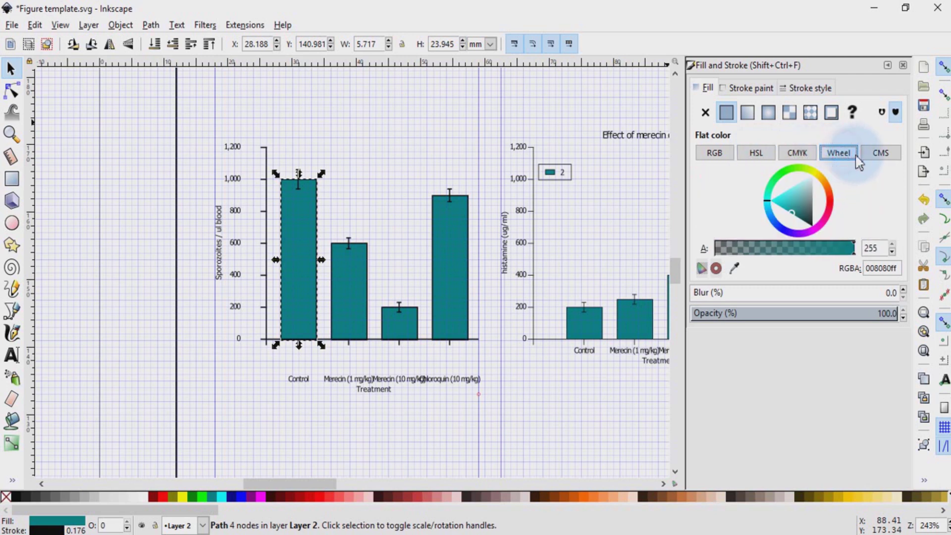
left_click(881, 153)
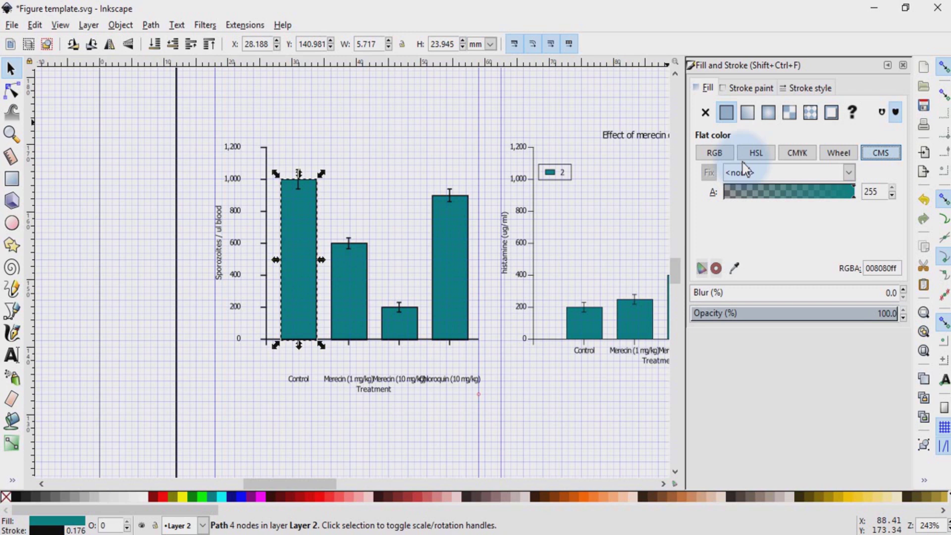
left_click(799, 153)
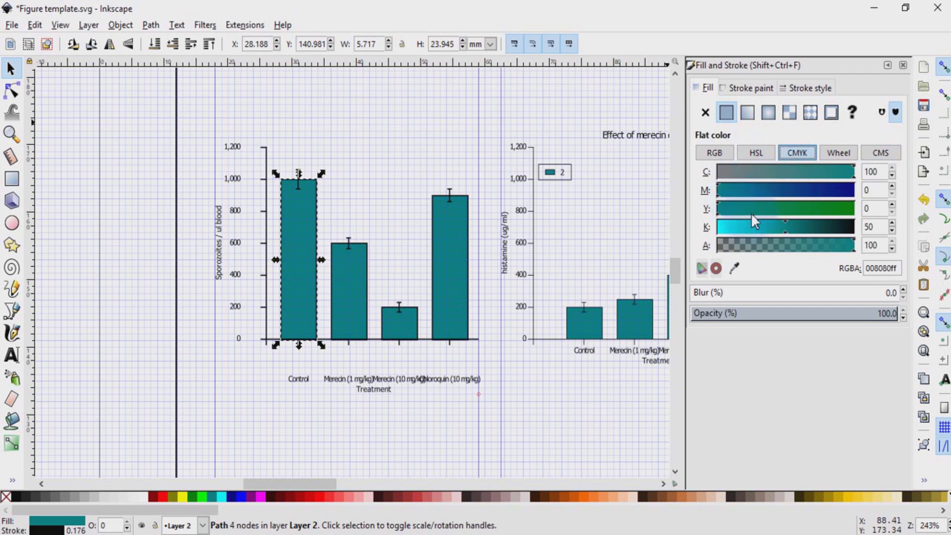
left_click(719, 155)
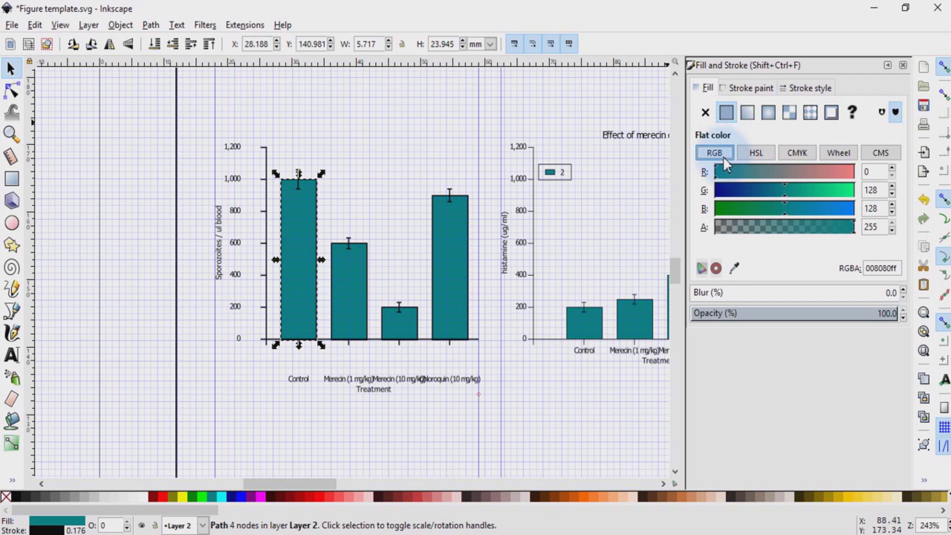
left_click(841, 158)
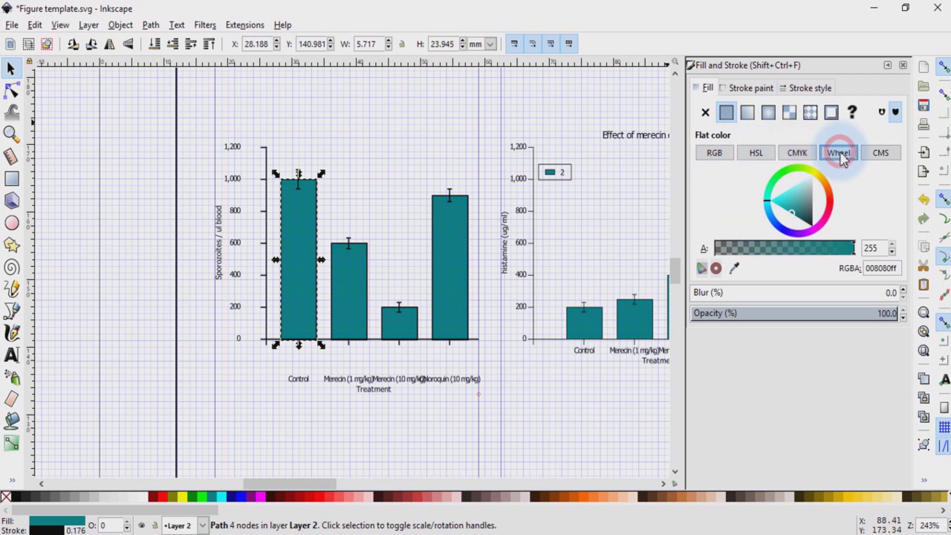
- Darken the Control bar's fill on the colour wheel, and set it to solid black
left_click(812, 225)
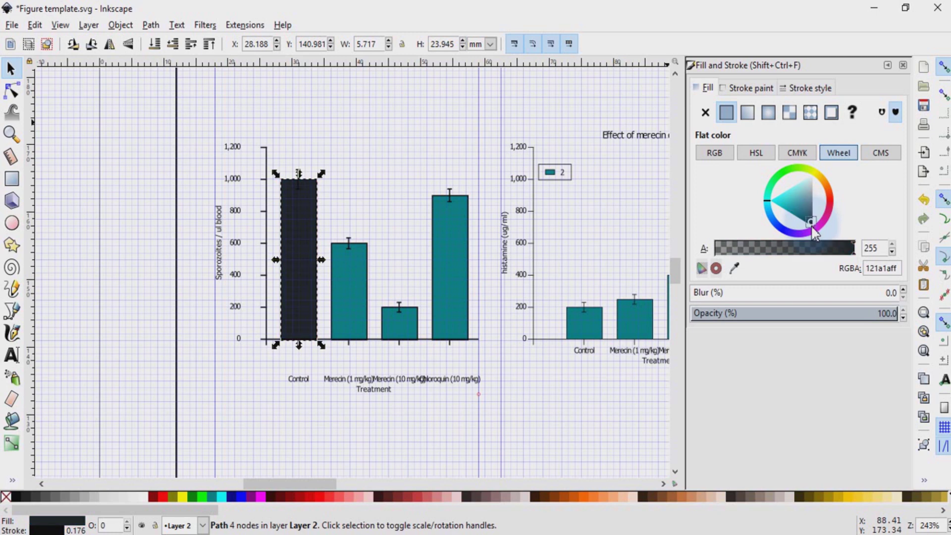
left_click(809, 221)
left_click(861, 268)
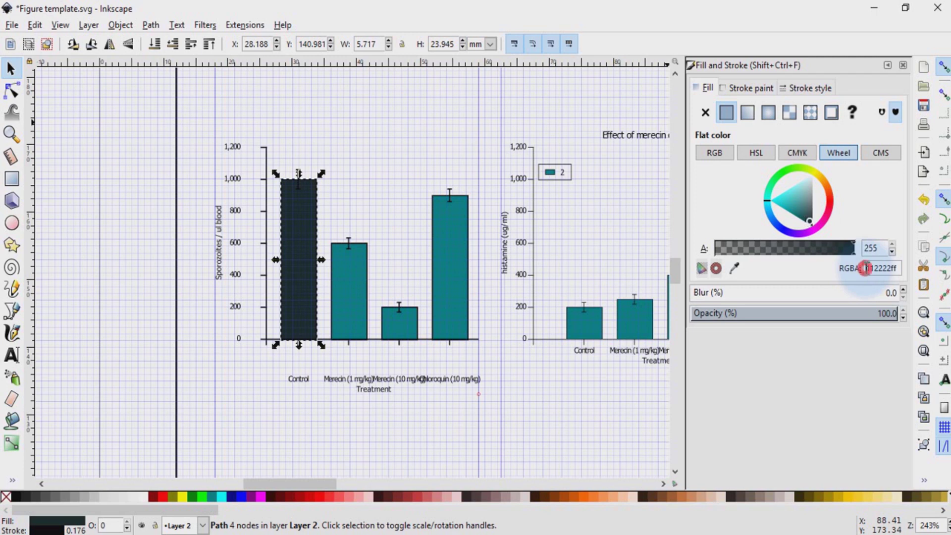
double_click(873, 268)
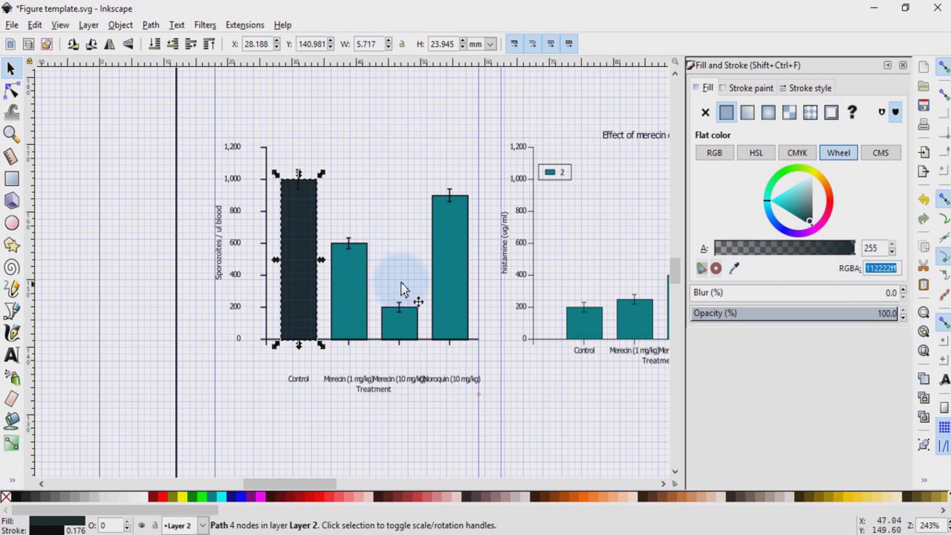
left_click(14, 498)
- Fill the Merecin (10 mg/kg) bar with green (008000) and the Chloroquin (10 mg/kg) bar with red (ff0000)
left_click(347, 275)
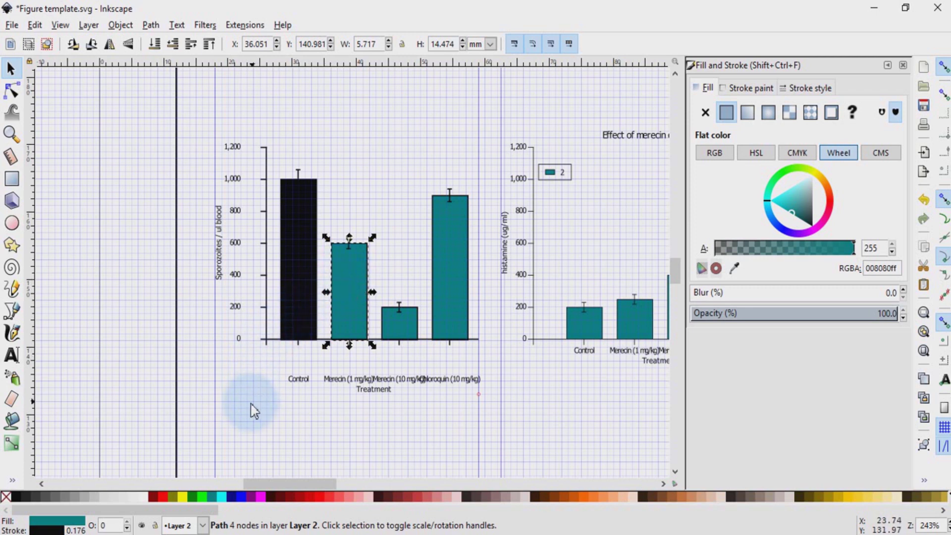
left_click(399, 325)
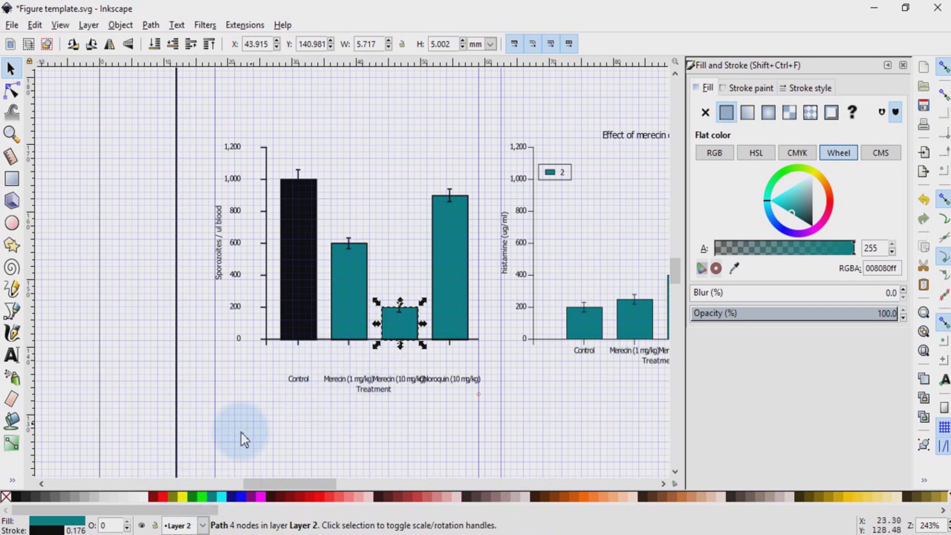
left_click(191, 497)
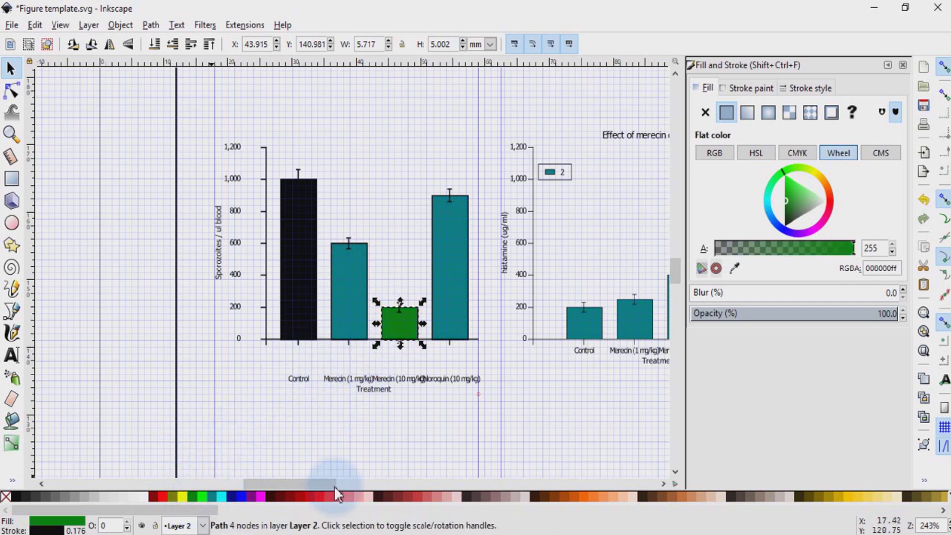
left_click(449, 281)
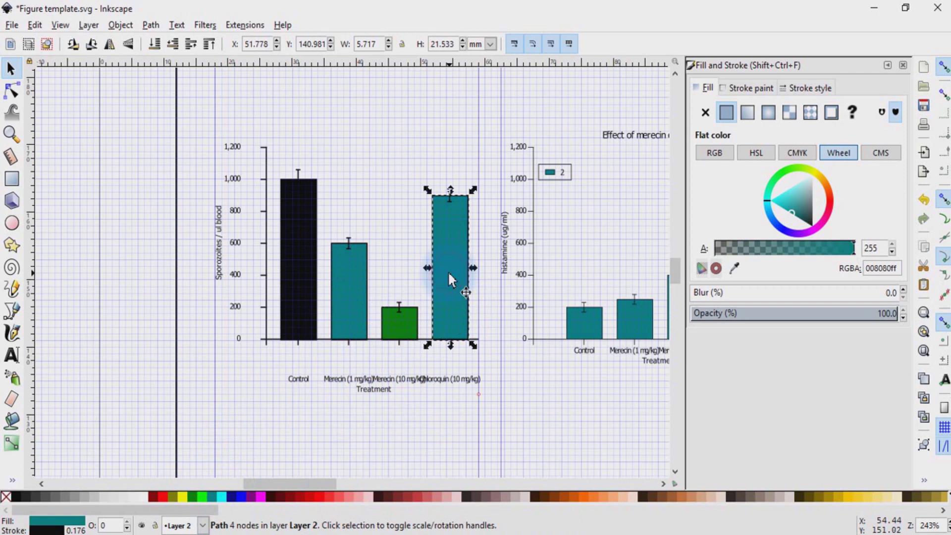
left_click(164, 495)
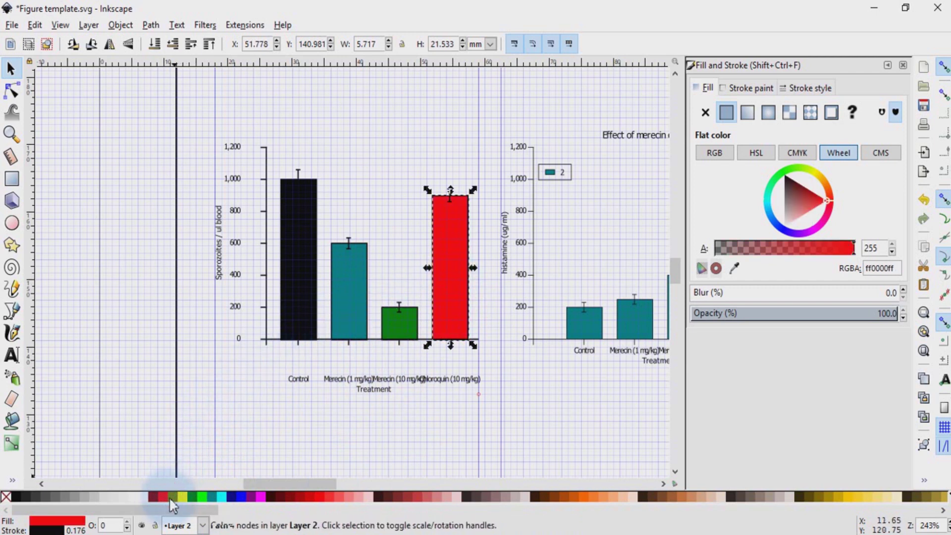
left_click(273, 401)
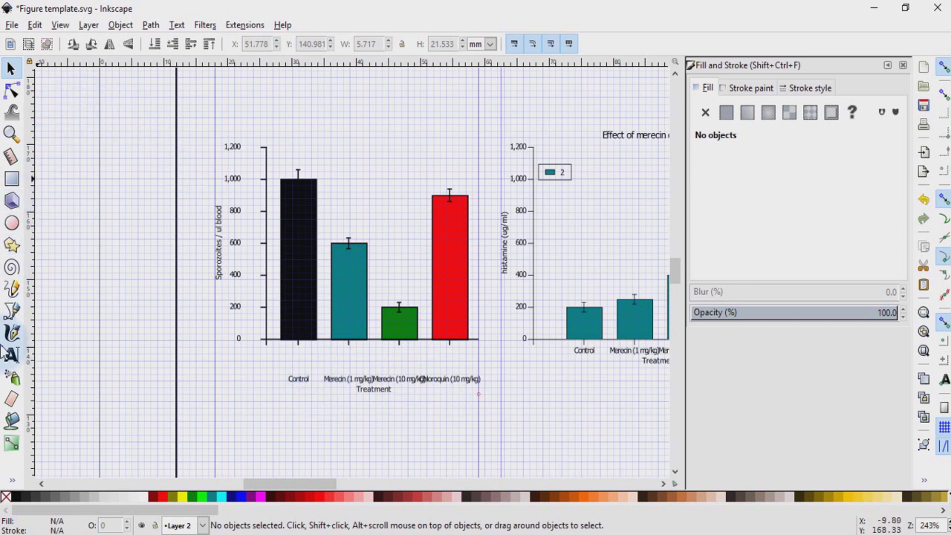
- Add a text object reading "Control" below the Control bar's axis label
left_click(13, 360)
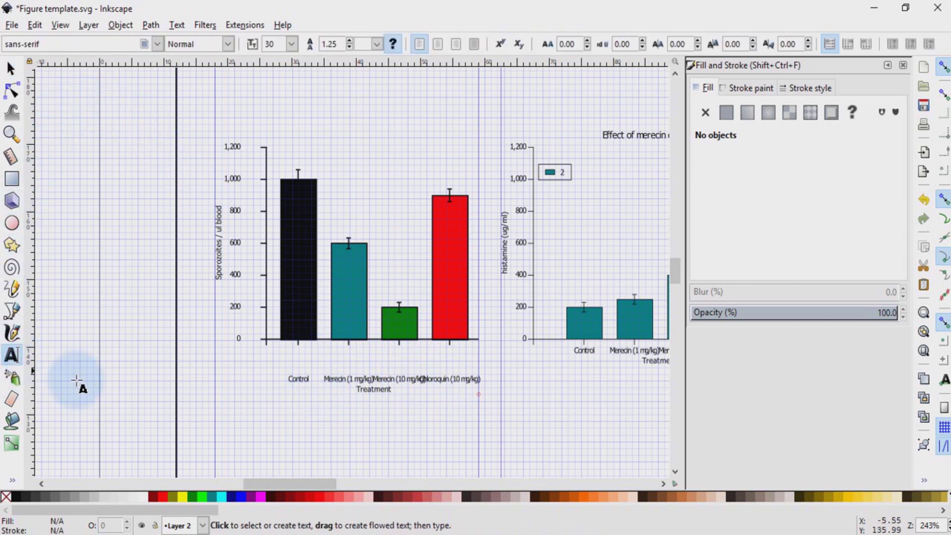
left_click(267, 420)
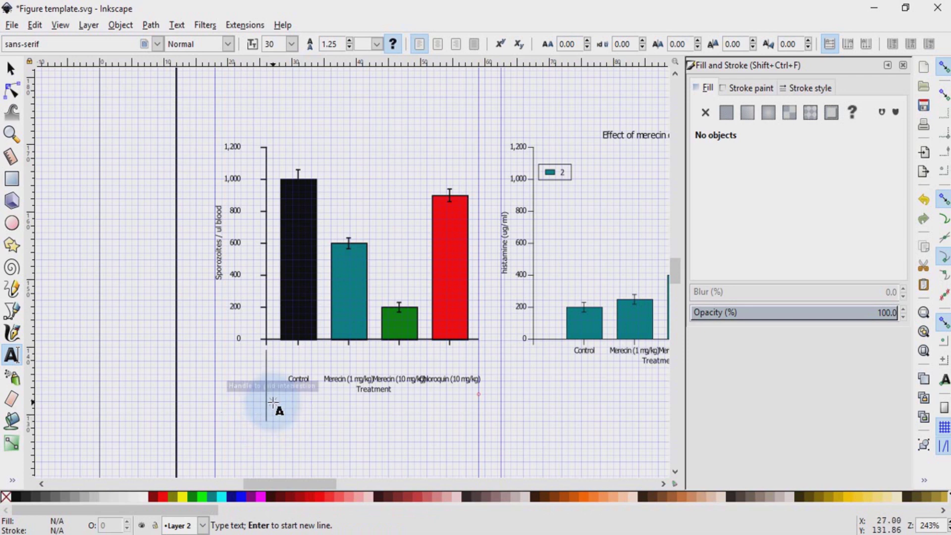
type("Control")
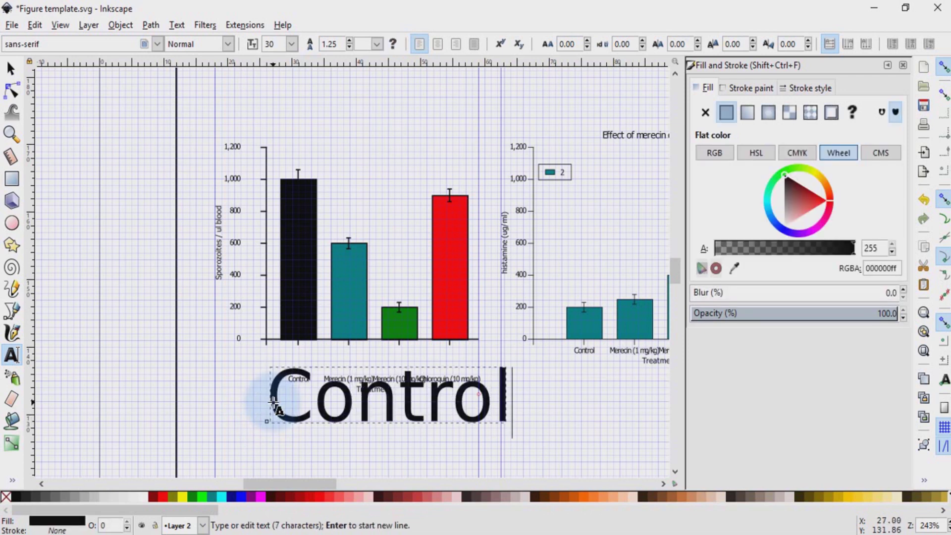
- Set the new Control text to the Arial font at size 9
left_click_drag(270, 399, 506, 397)
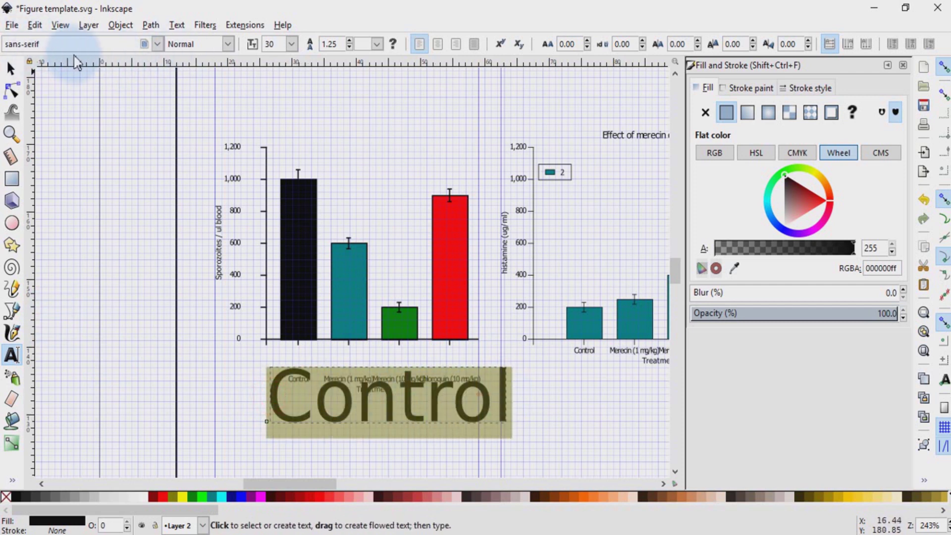
triple_click(88, 48)
type("arial")
key("BackSpace")
key("BackSpace")
key("BackSpace")
key("BackSpace")
key("BackSpace")
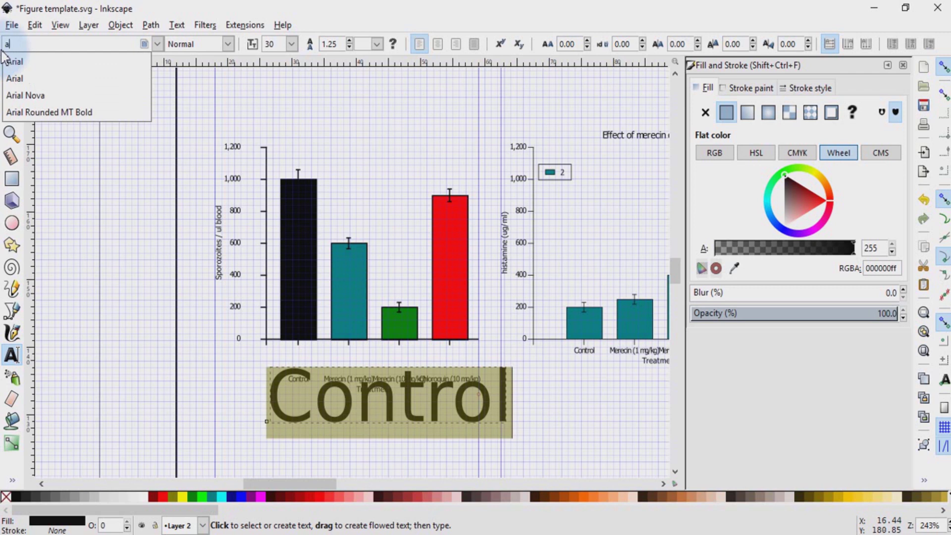
type("arial")
key("Return")
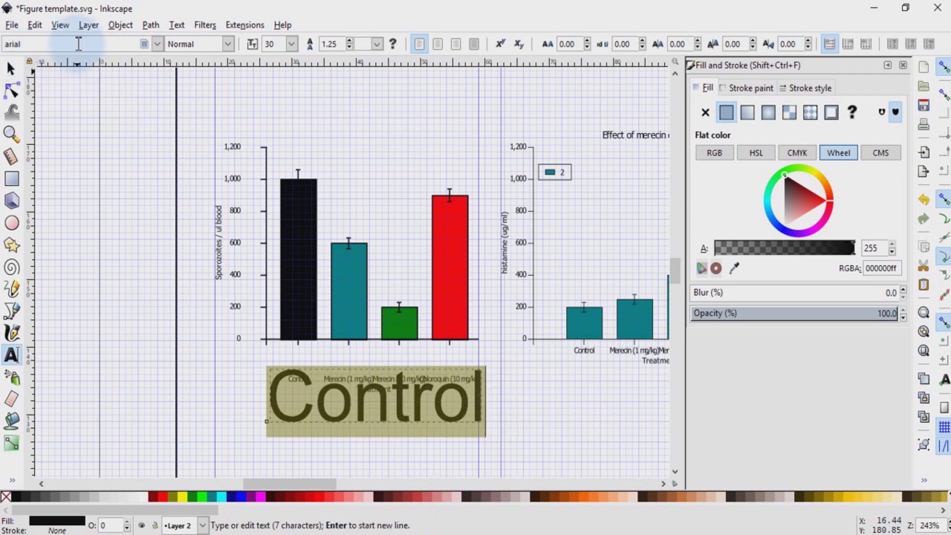
left_click(292, 44)
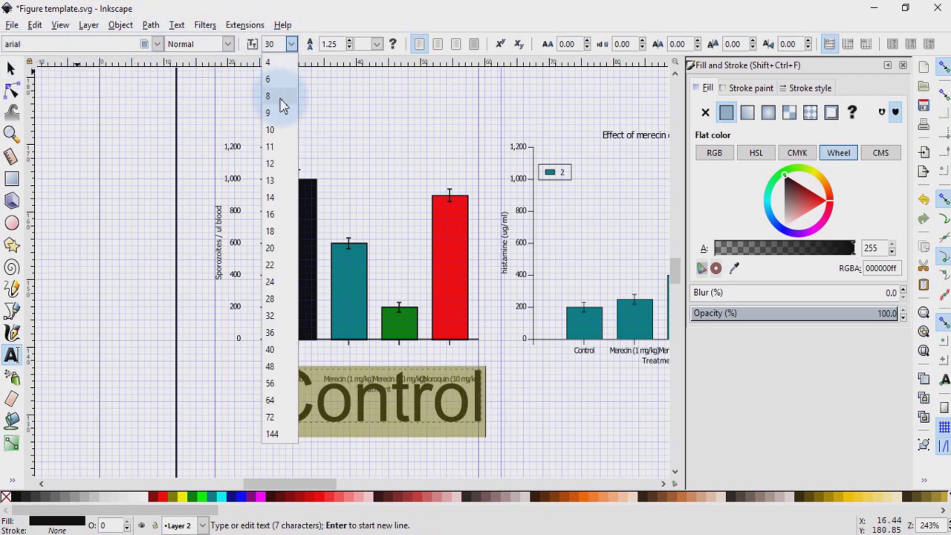
left_click(269, 113)
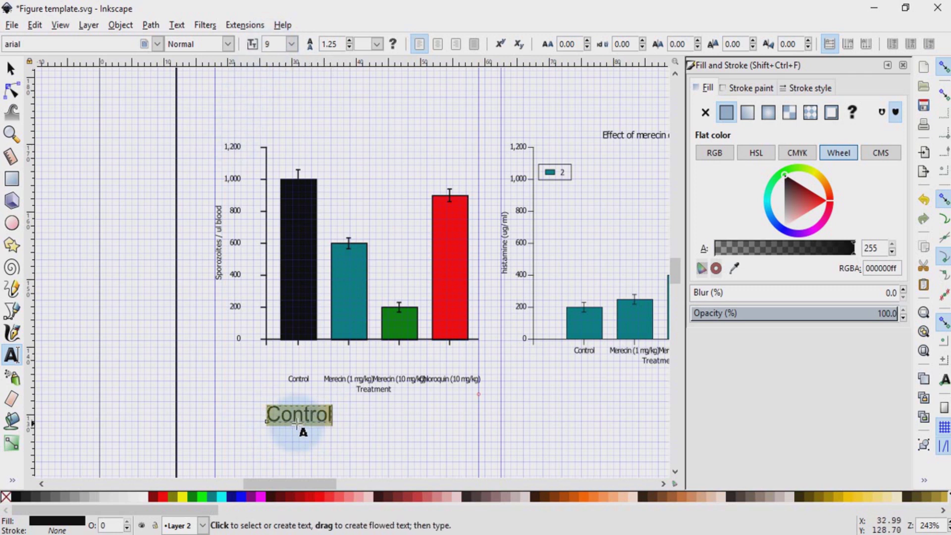
- Rotate the new Control text counter-clockwise by about 45 degrees so it reads diagonally upwards
left_click(275, 409)
double_click(272, 411)
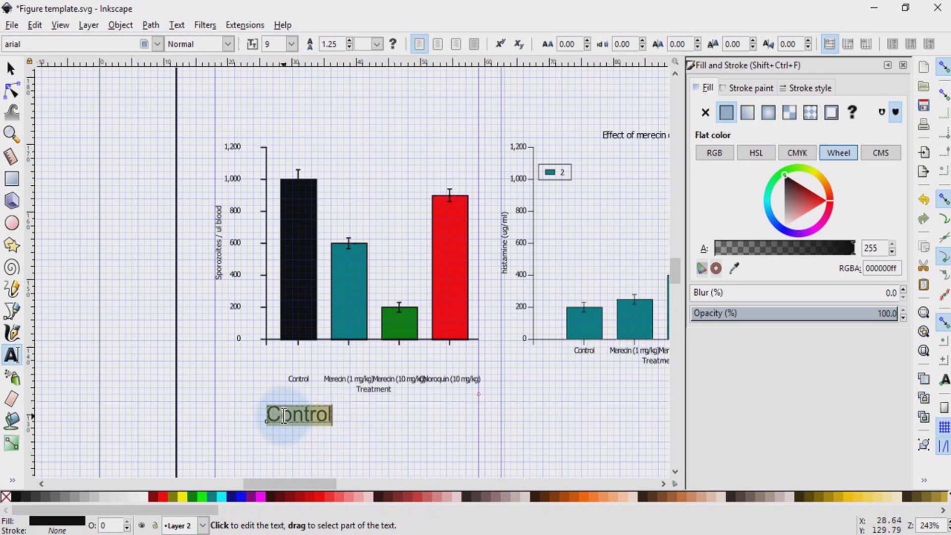
left_click(10, 69)
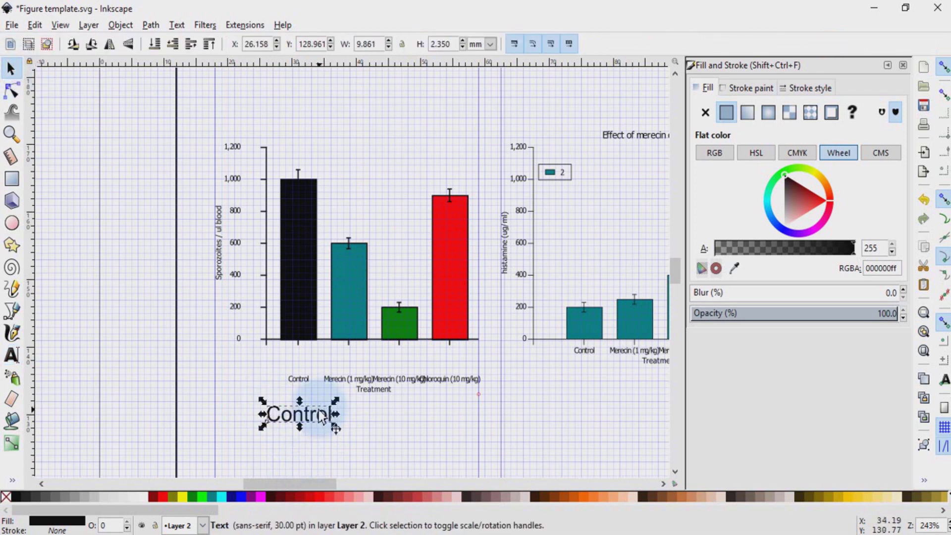
left_click(321, 416)
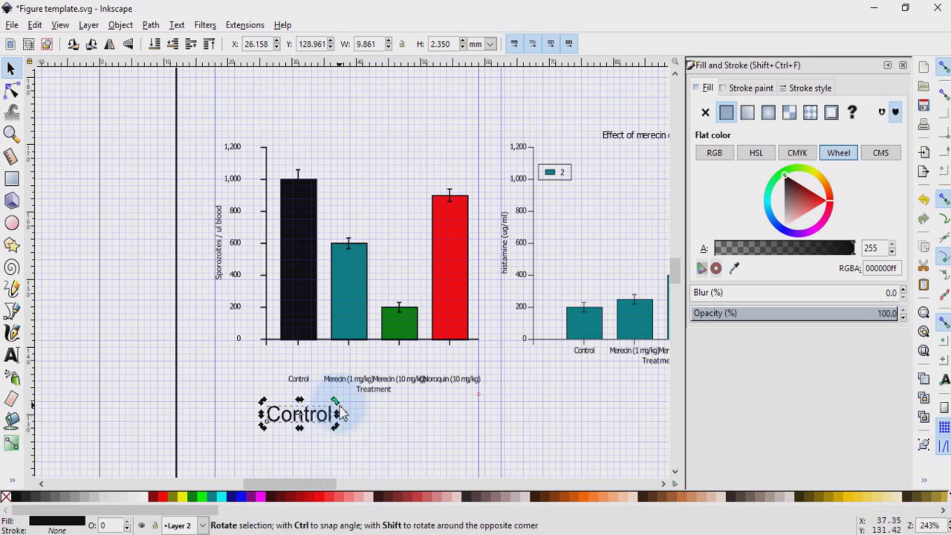
key("ctrl")
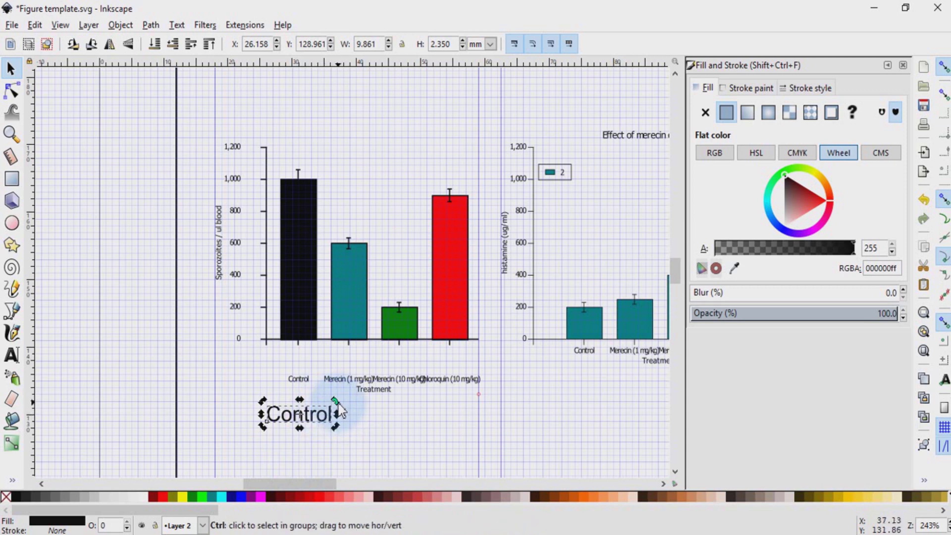
left_click_drag(336, 402, 324, 388)
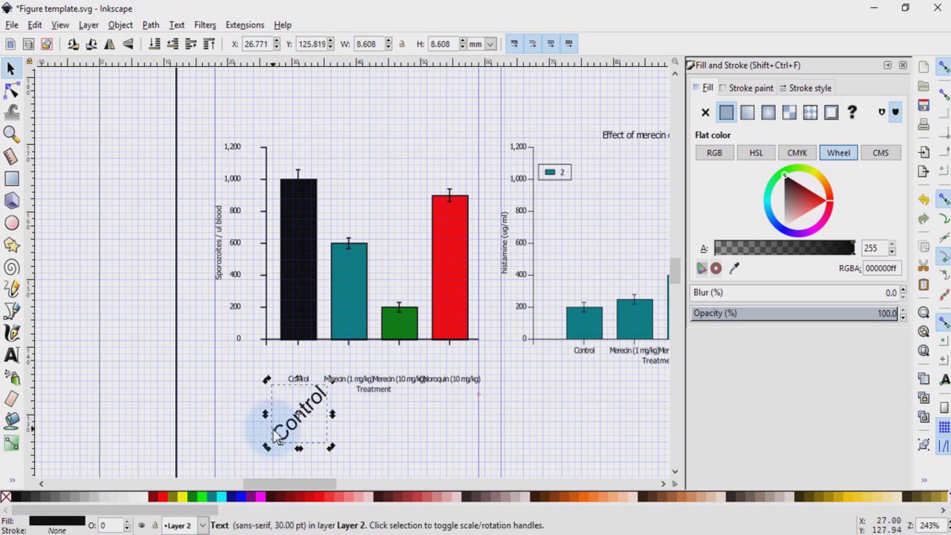
- Delete the original small Control label and move the rotated Control text up beneath the Control bar
left_click(273, 399)
left_click(296, 381)
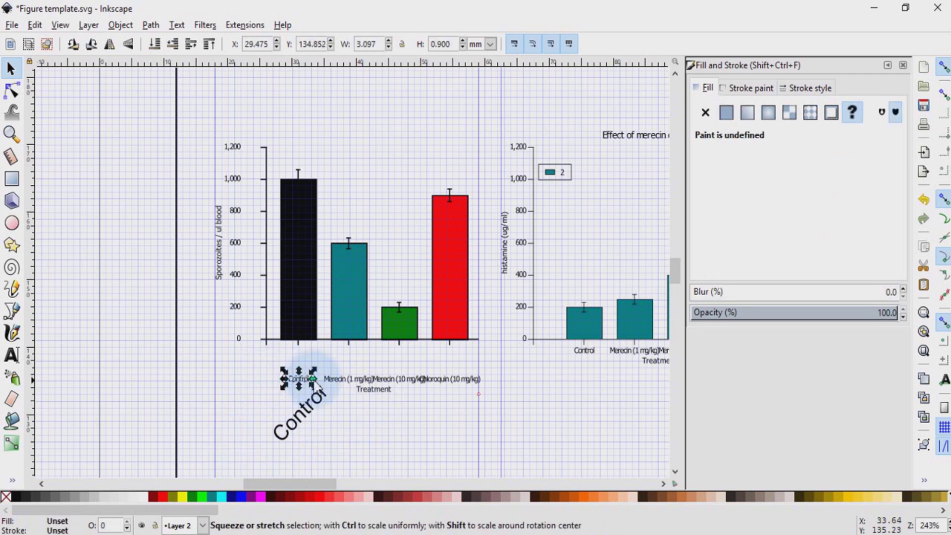
key("Delete")
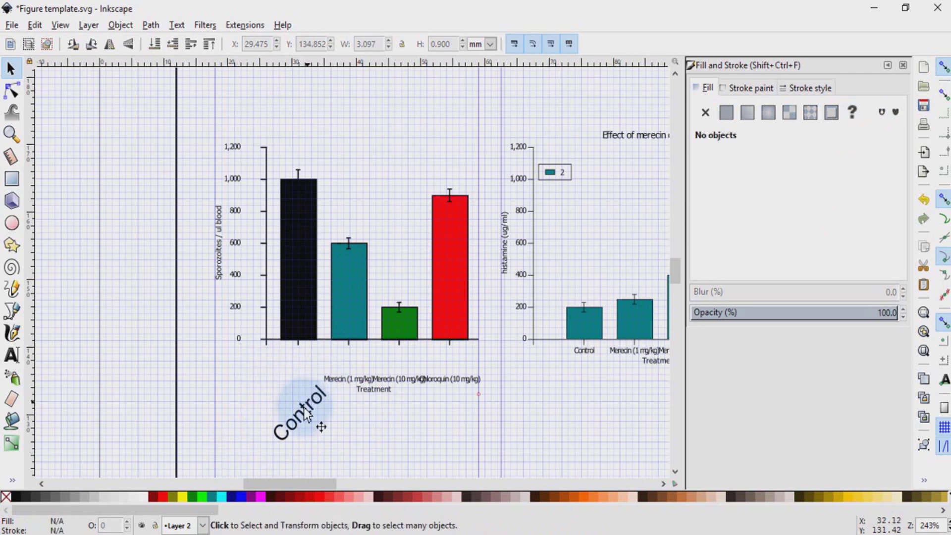
left_click_drag(295, 411, 276, 386)
left_click(340, 426)
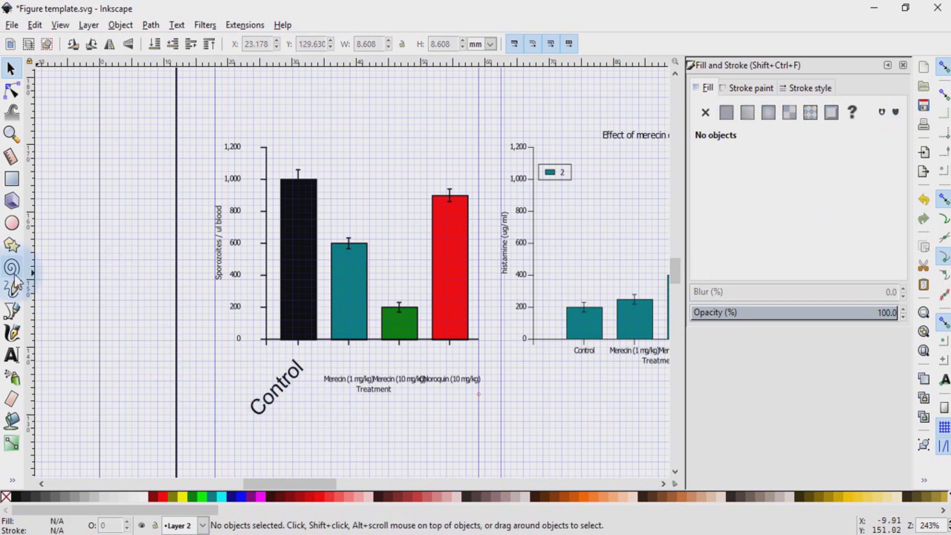
- Place a vertical guide through the centre of the Control bar and nudge the rotated Control label left towards it
mouse_move(35, 303)
left_mouse_down()
mouse_move(49, 318)
mouse_move(218, 349)
mouse_move(301, 388)
mouse_move(299, 415)
left_mouse_up()
left_click(280, 393)
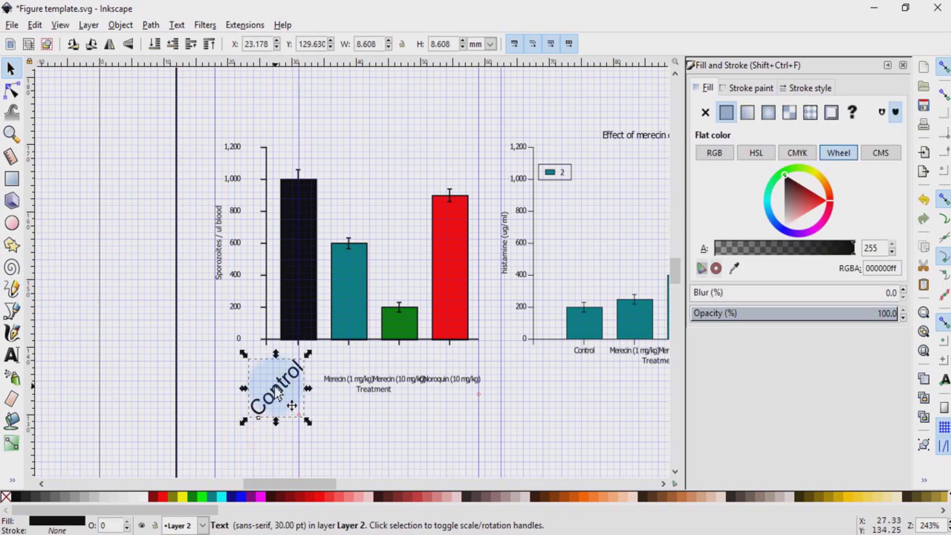
left_click(278, 395)
key("Left")
left_click(255, 330)
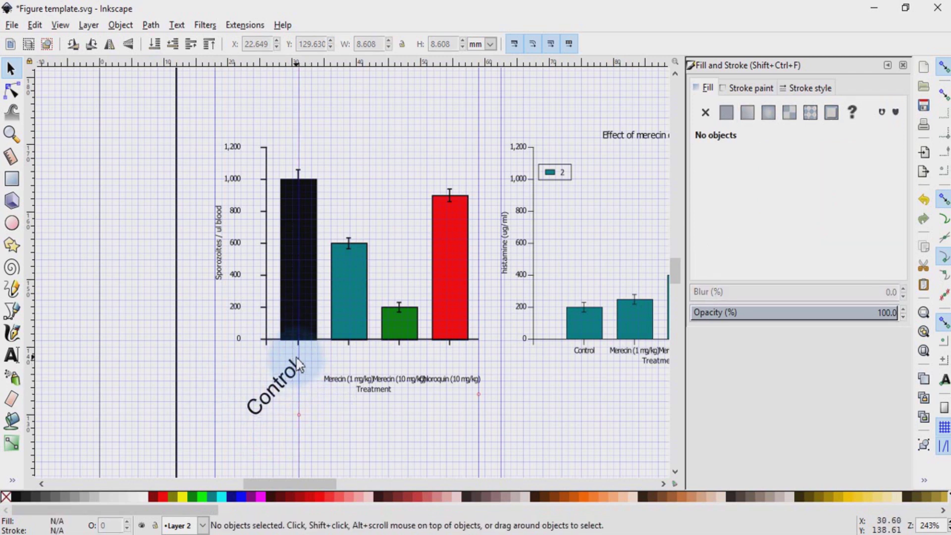
- Place a horizontal guide just below the x-axis at Y 139 mm and raise the Control label's upper end to it
left_click_drag(370, 62, 396, 360)
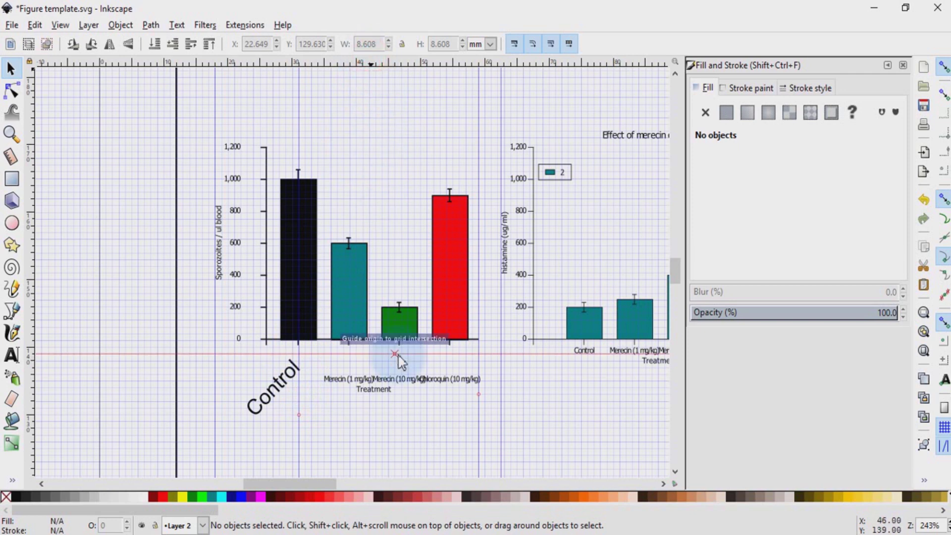
left_click(270, 398)
left_click_drag(270, 399, 270, 396)
- Move the original Merecin (1 mg/kg) label and the Treatment title down, clear of the space for the rotated labels
left_click(349, 382)
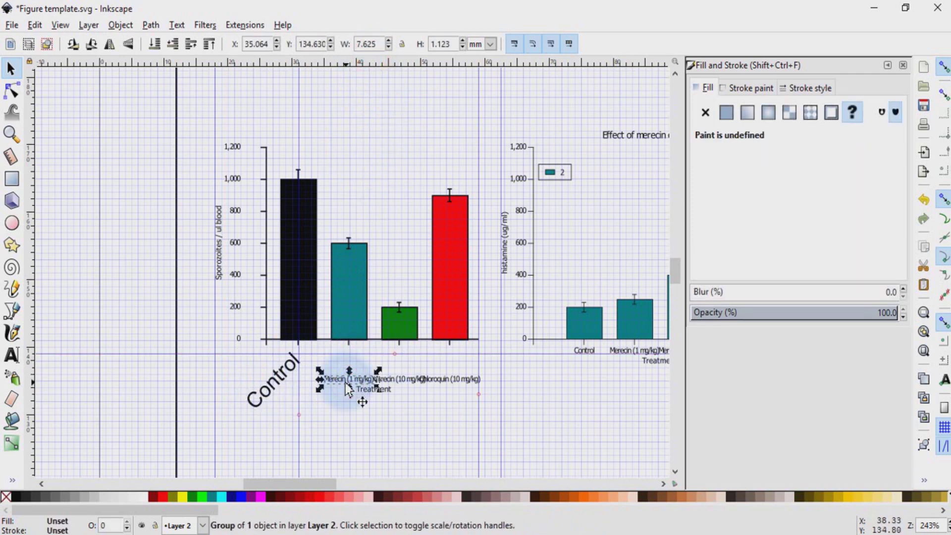
left_click(346, 415)
left_click(341, 387)
key("Down")
key("Down")
key("Down")
key("Down")
key("Down")
key("Down")
key("Down")
key("Down")
key("Down")
key("Down")
key("Down")
key("Down")
key("Down")
key("Down")
key("Down")
key("Down")
key("Down")
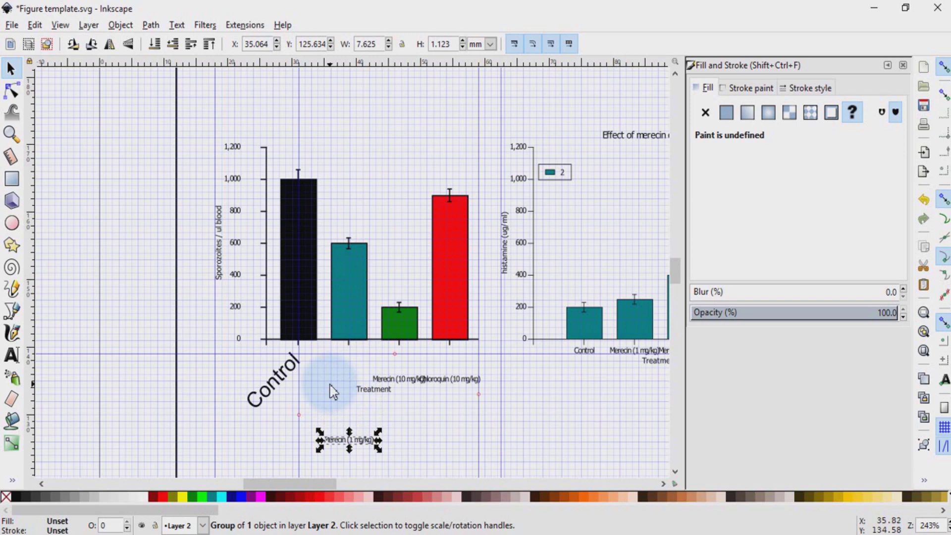
left_click(367, 392)
key("shift+Down")
key("shift+Down")
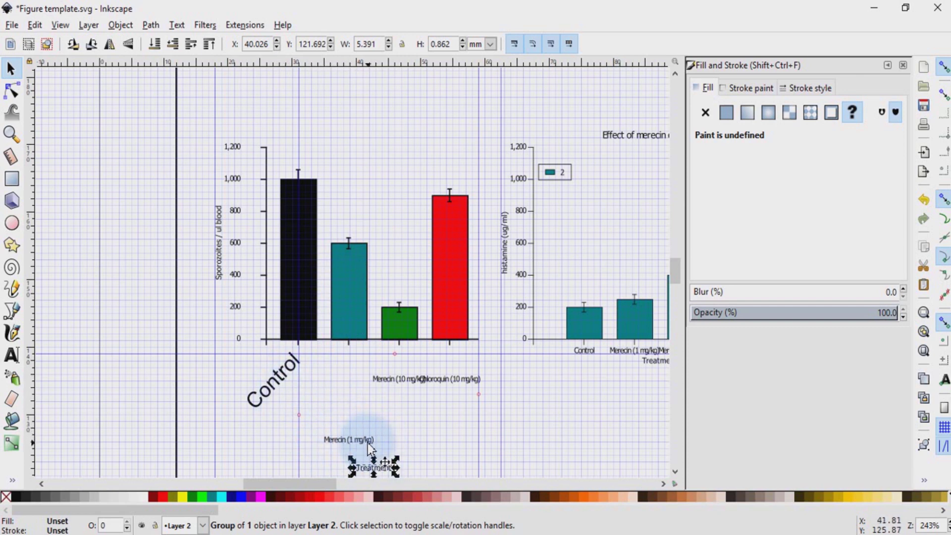
- Duplicate the rotated Control label, place the copy beneath the Merecin (1 mg/kg) bar, and add a vertical guide through that bar's centre
left_click(272, 394)
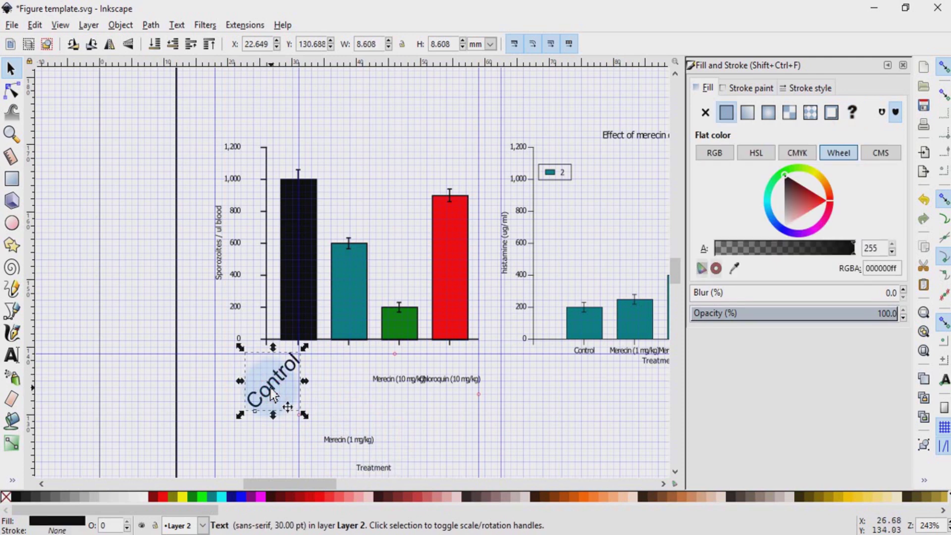
key("ctrl")
key("ctrl")
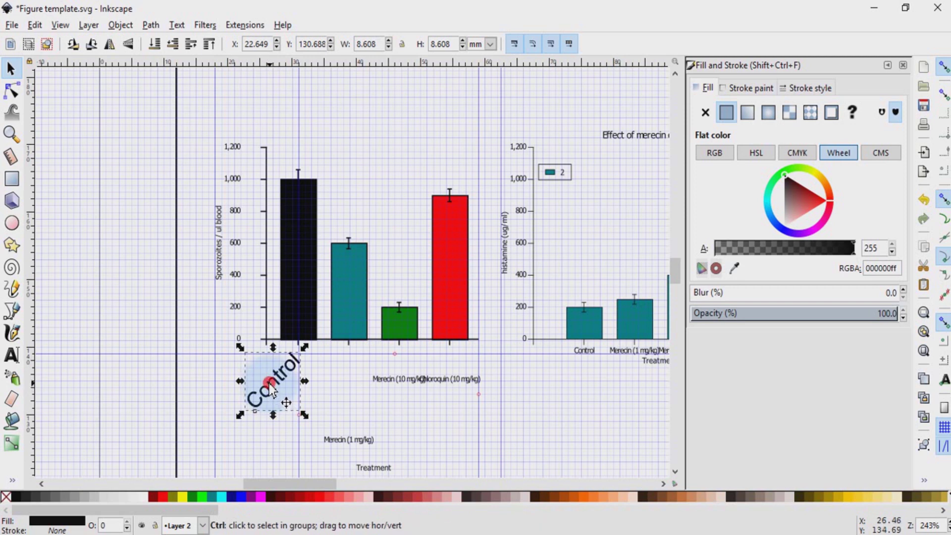
key("ctrl+d")
left_click_drag(272, 390, 323, 391)
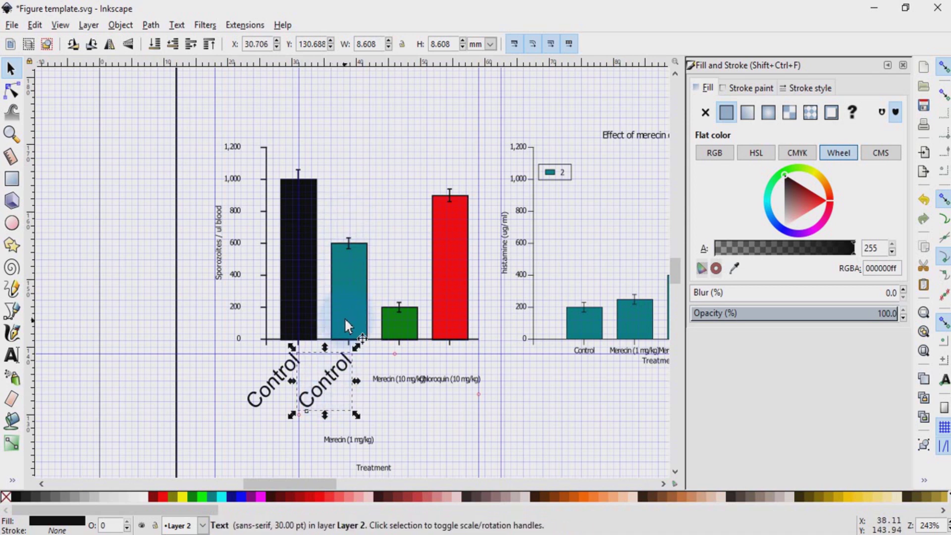
left_click_drag(300, 458, 349, 196)
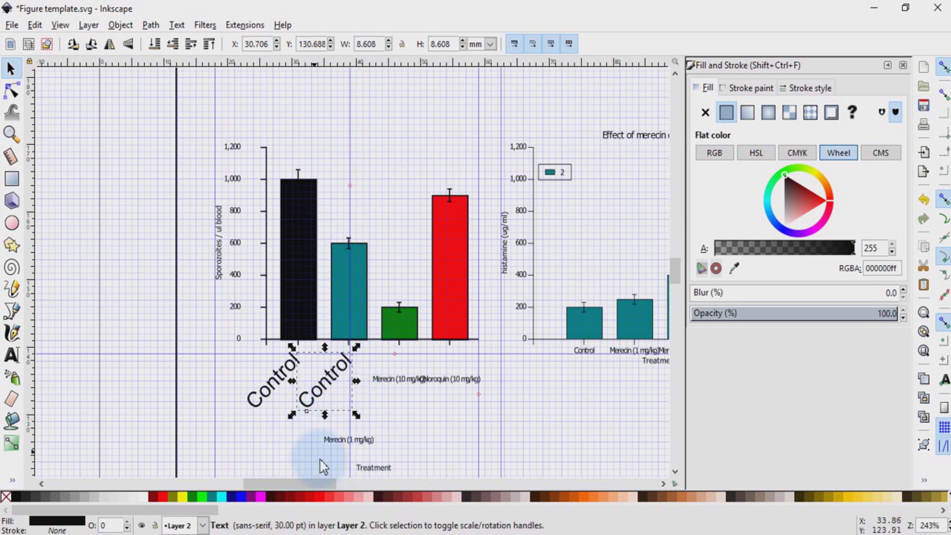
- Replace the duplicated label's text with "Merecin (1 mg/kg)"
left_click(11, 355)
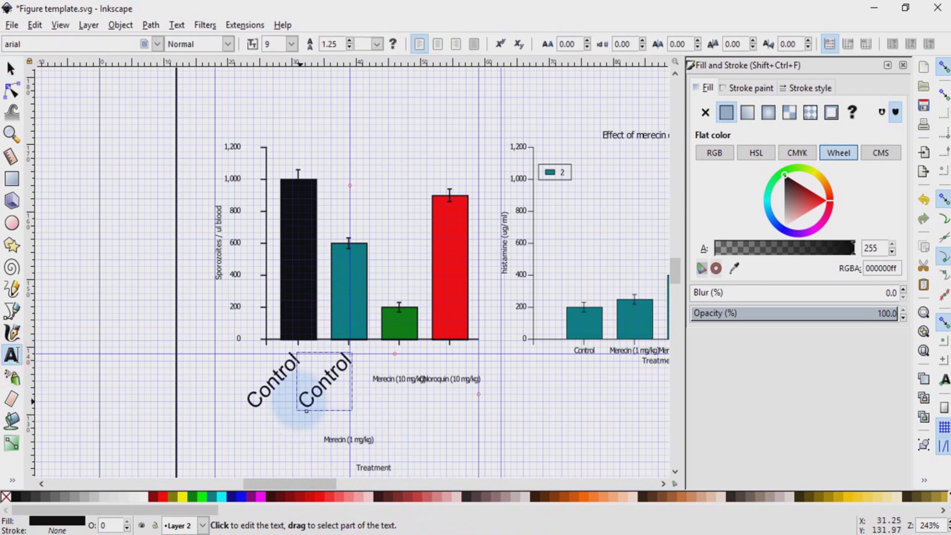
key("ctrl+a")
type("Mer")
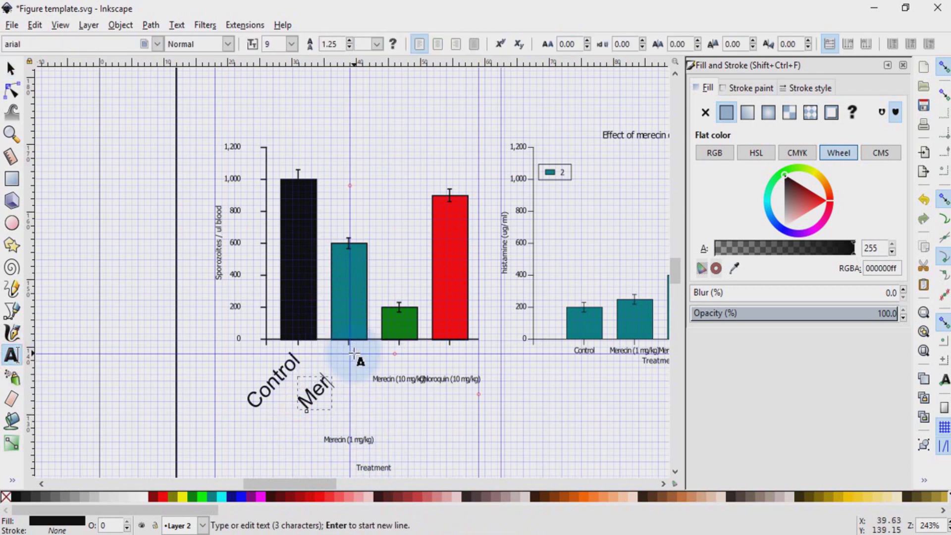
type("ecin (1 mg/kg")
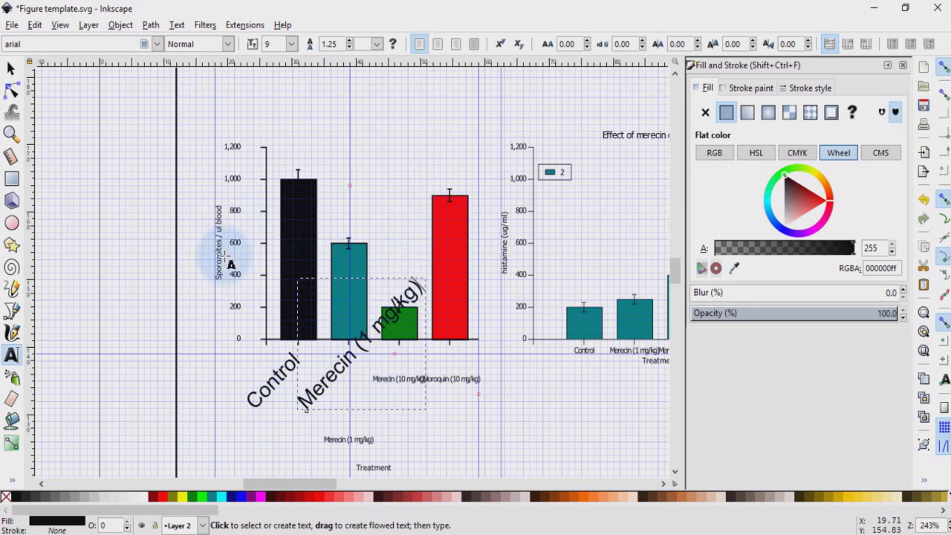
- Move the rotated Merecin (1 mg/kg) label down and left until its upper end meets the guides below its bar
left_click(11, 68)
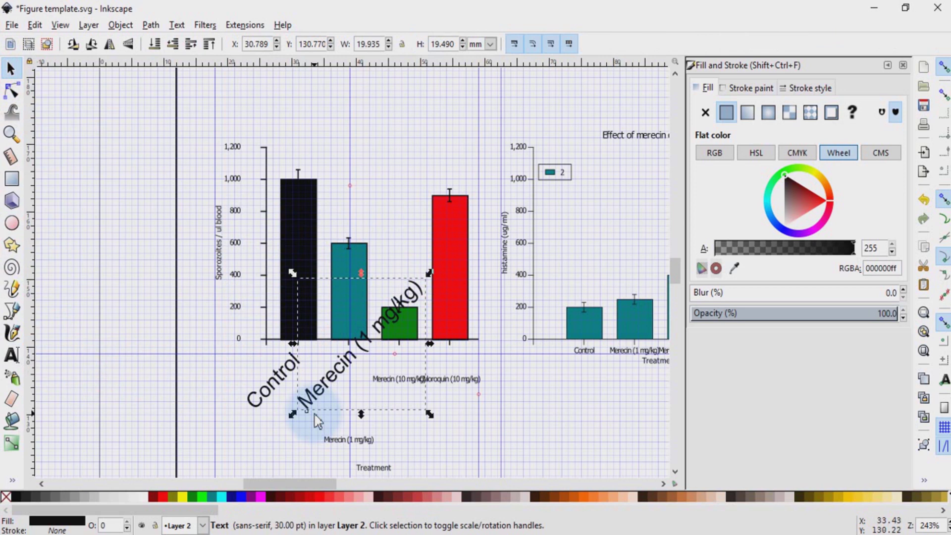
key("shift+Down")
key("shift+Down")
key("Left")
key("Left")
key("Left")
key("Left")
key("Left")
key("Left")
key("Left")
key("Left")
key("Left")
key("Left")
key("Left")
key("Left")
key("Left")
key("Left")
key("Left")
key("Left")
key("Left")
key("Left")
key("Left")
key("Left")
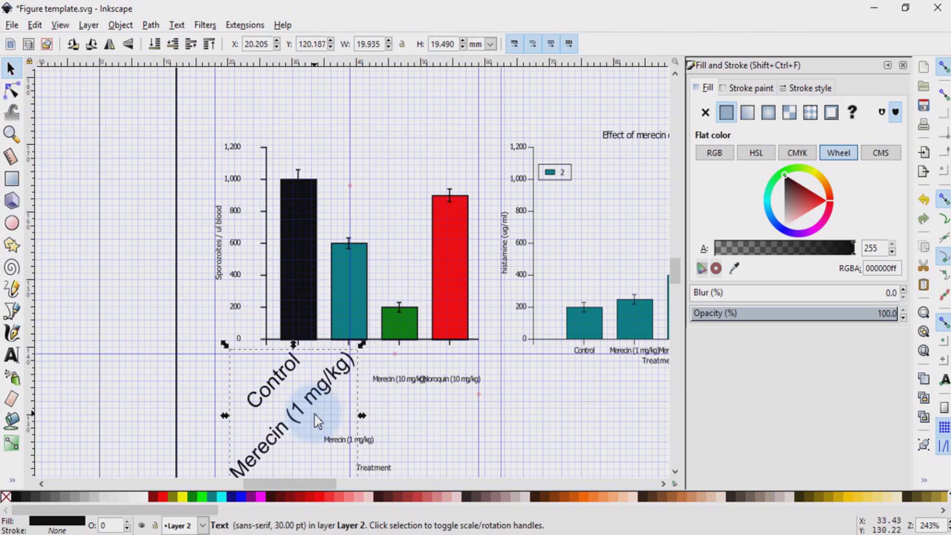
key("Left")
key("Left")
key("Escape")
- Delete the original small Merecin and Chloroquin labels together with the Treatment title below the rotated labels
scroll(314, 415, "down", 3)
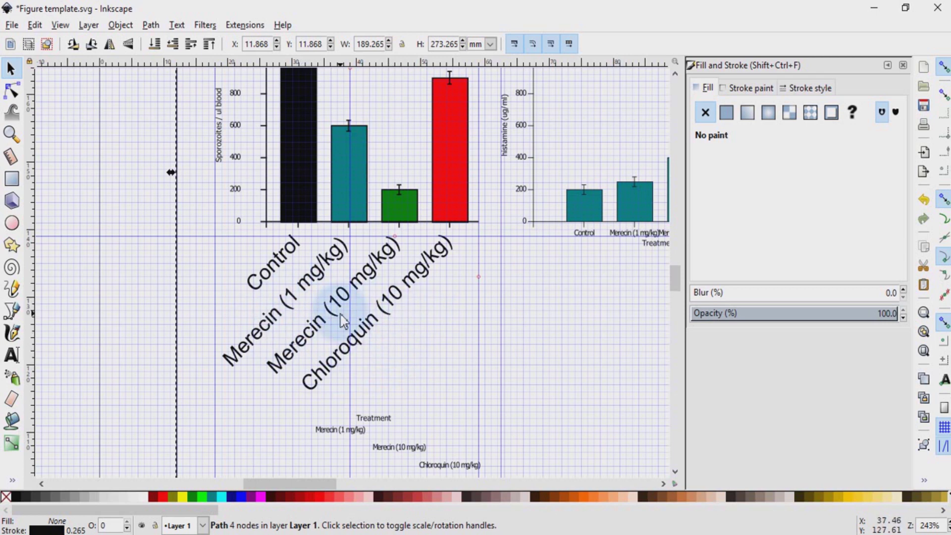
scroll(346, 317, "down", 3)
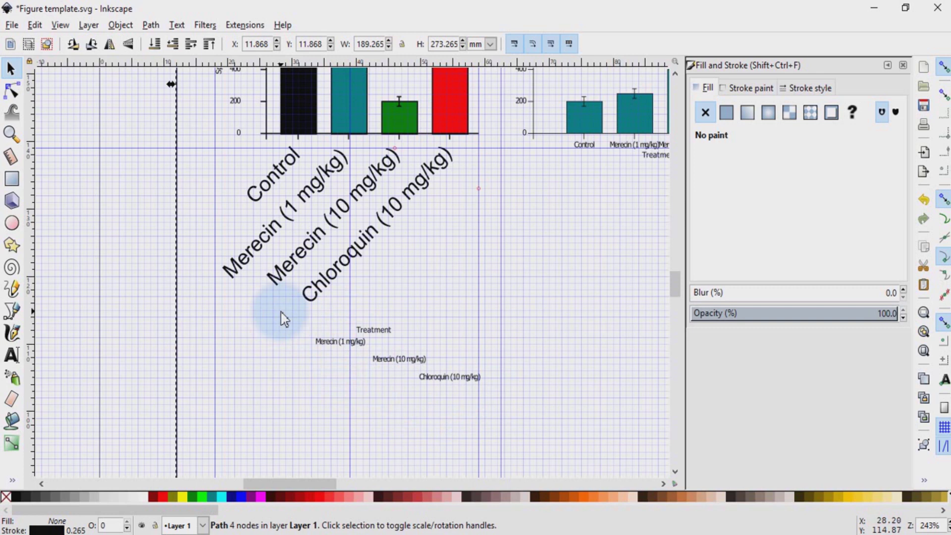
left_click_drag(280, 311, 484, 387)
key("Delete")
scroll(230, 312, "up", 5)
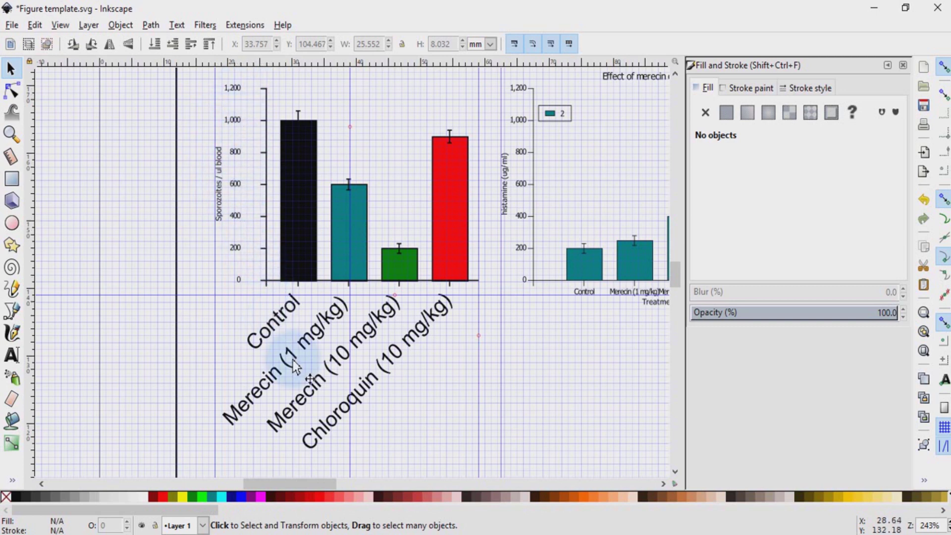
- Clear the guides at the Merecin (1 mg/kg) bar and below the x-axis, leaving a vertical guide just outside the y-axis ticks
scroll(384, 407, "down", 1)
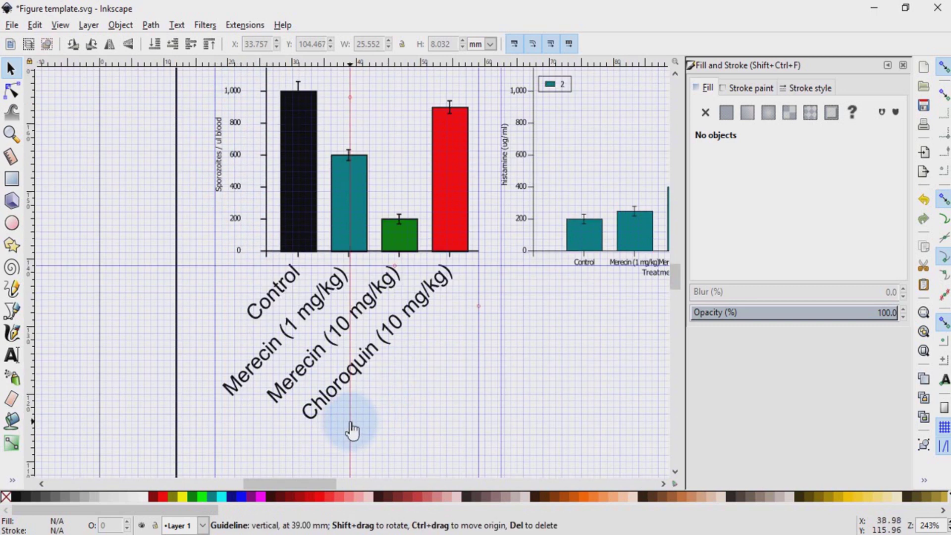
left_click_drag(350, 421, 30, 399)
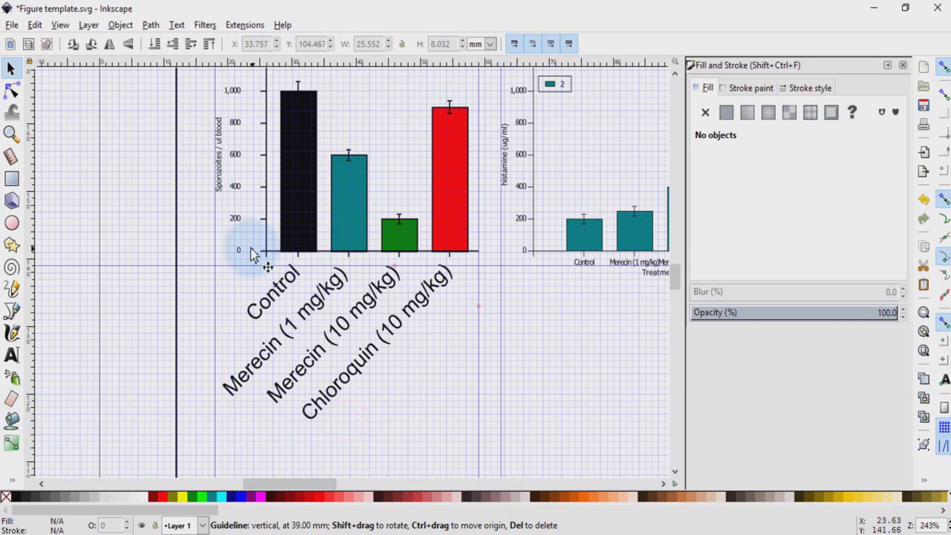
left_click_drag(228, 272, 253, 268)
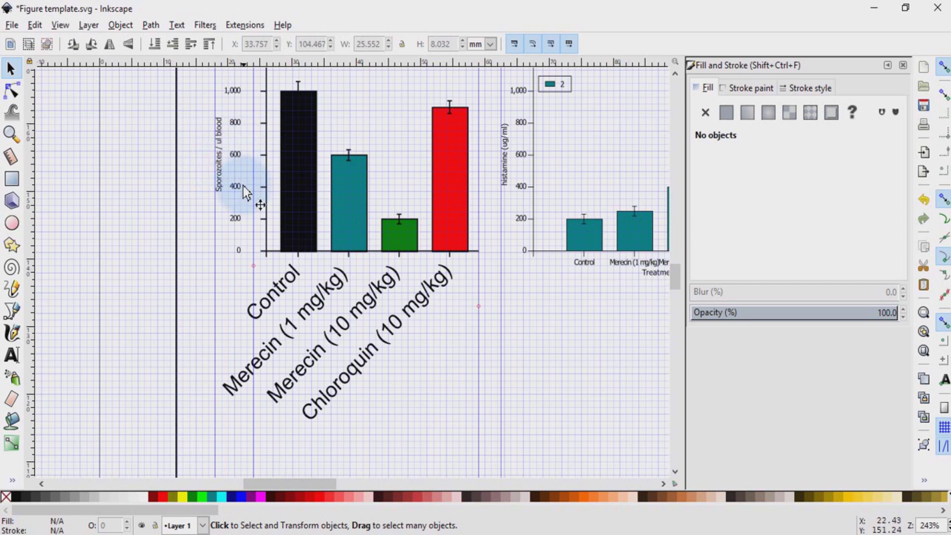
- Duplicate the rotated Control label, move the copy to the empty area outside the page border, and replace its text with "0"
left_click(276, 296)
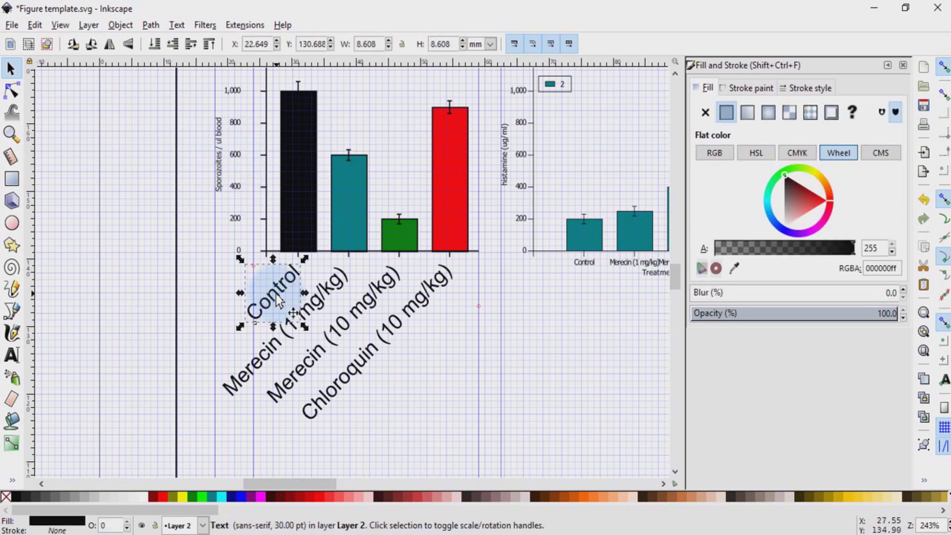
key("ctrl+d")
key("Left")
key("Left")
key("Left")
left_click_drag(276, 296, 175, 257)
left_click(13, 353)
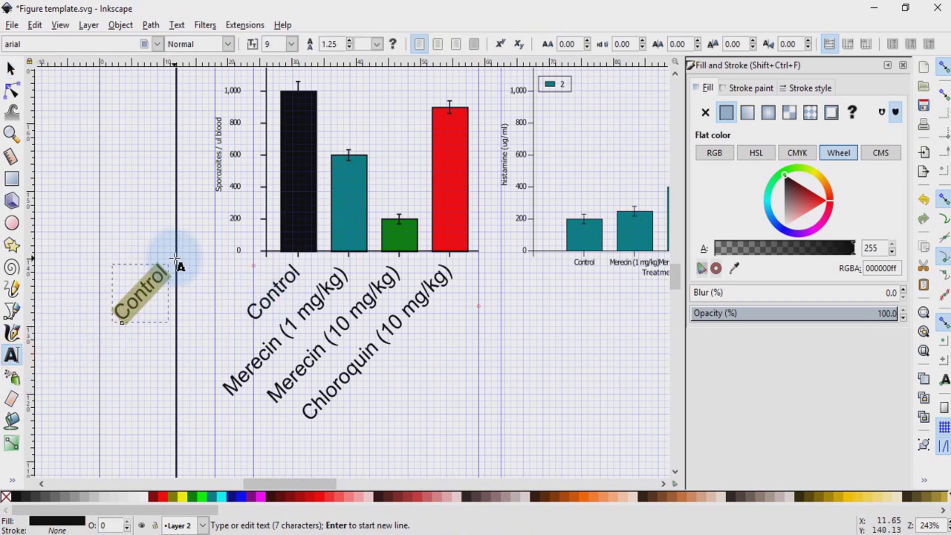
type("0")
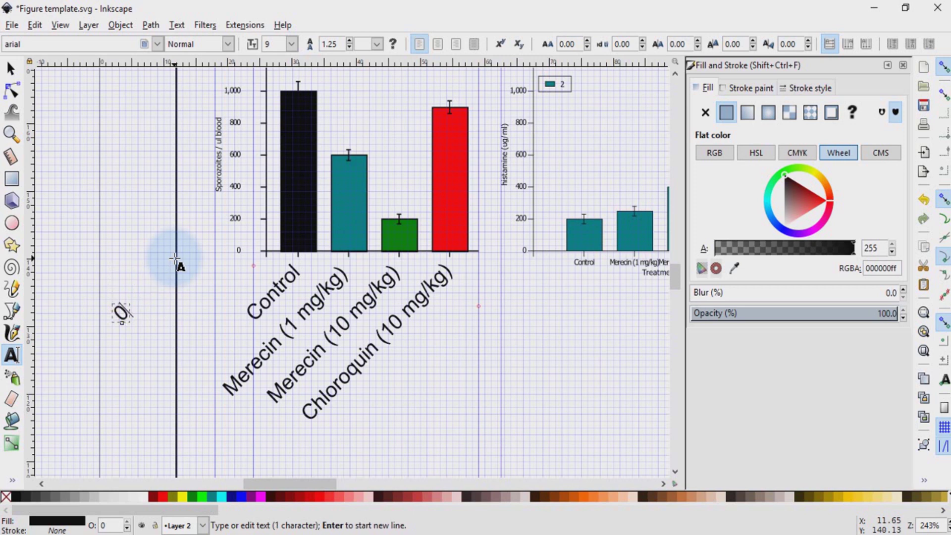
- Rotate the new 0 label to horizontal and place it beside the y-axis's zero tick
left_click(11, 68)
left_click(120, 313)
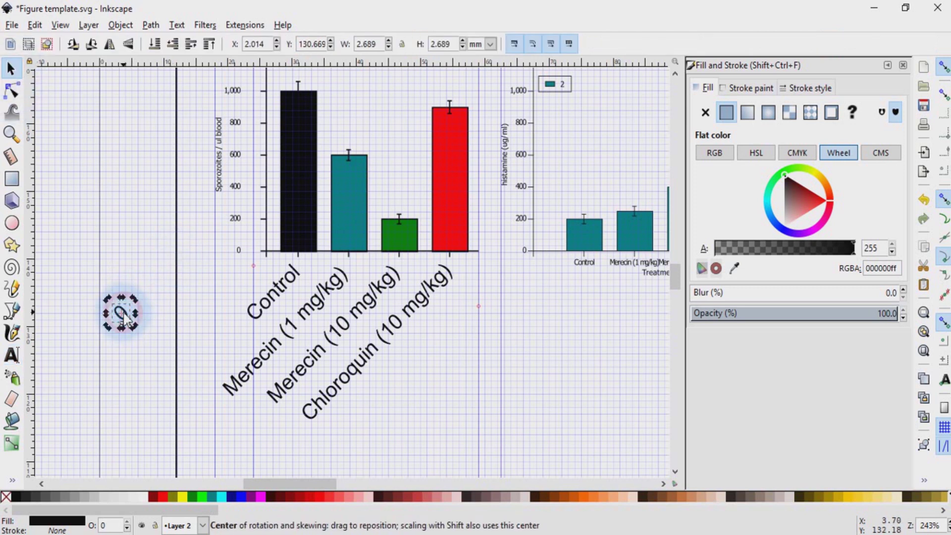
mouse_move(131, 301)
left_mouse_down()
mouse_move(136, 317)
mouse_move(207, 291)
mouse_move(224, 261)
left_mouse_up()
left_click(142, 341)
- Delete the original small 0 label and shift the new 0 right to the vertical guide near the y-axis
left_click(238, 250)
left_click(243, 261)
left_click(223, 252)
key("Right")
key("Right")
key("Right")
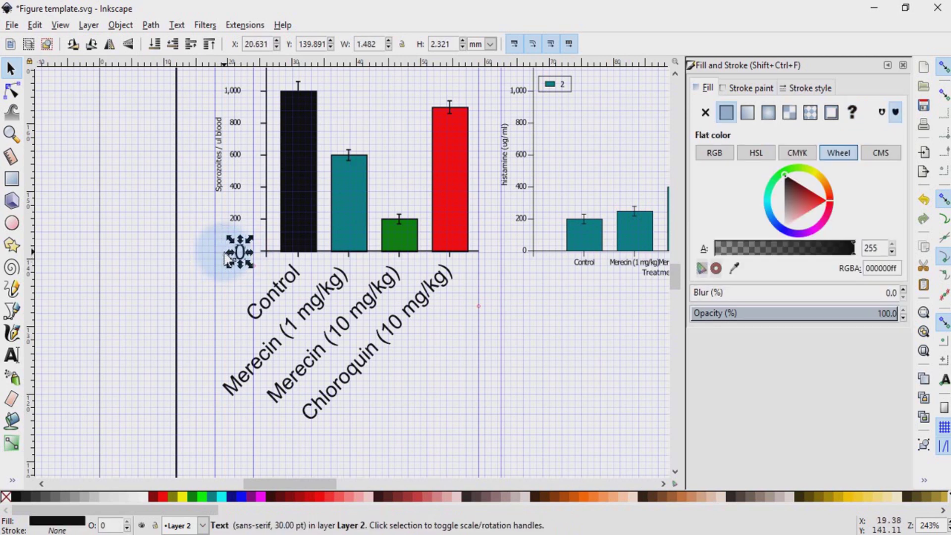
key("Right")
key("Escape")
- Duplicate the new 0 label straight up to the 200 tick and delete the original small 200 label
scroll(238, 287, "up", 3)
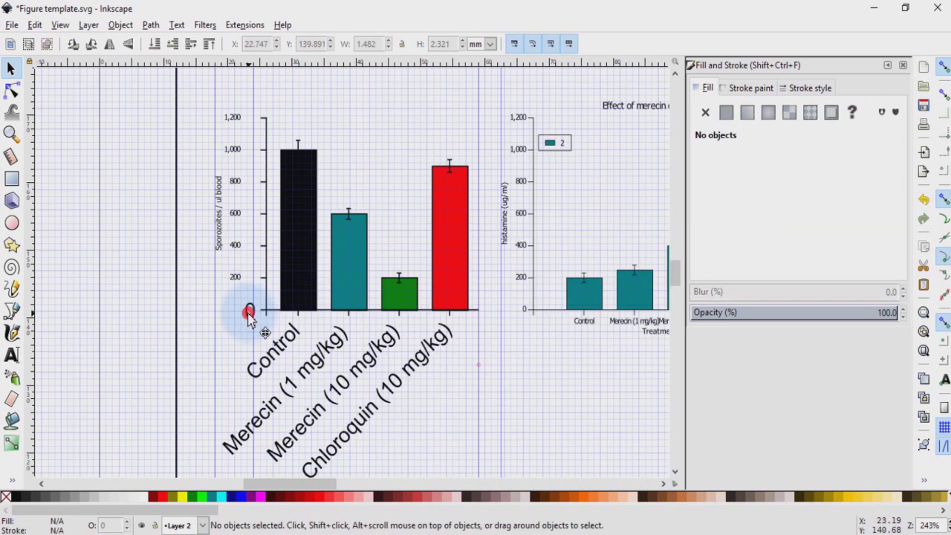
left_click(250, 317)
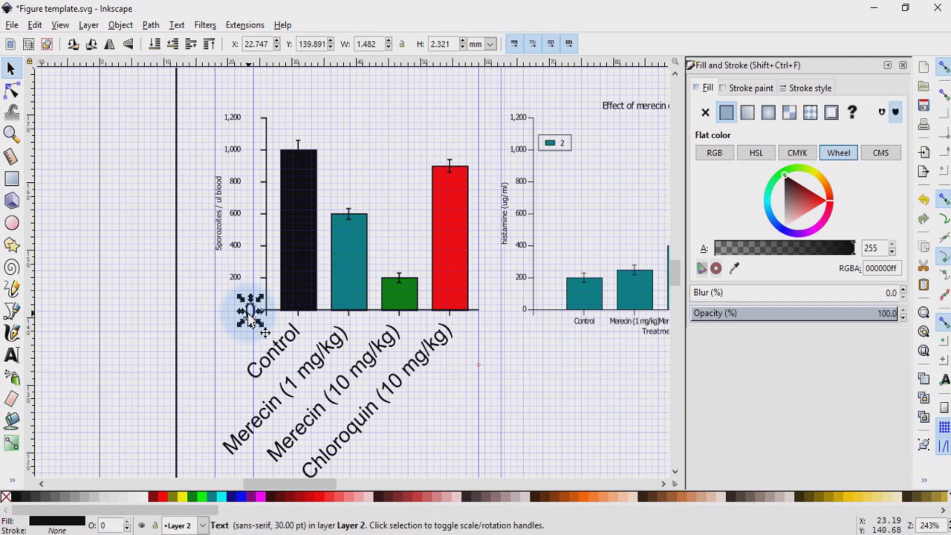
left_click_drag(251, 319, 249, 288)
key("Escape")
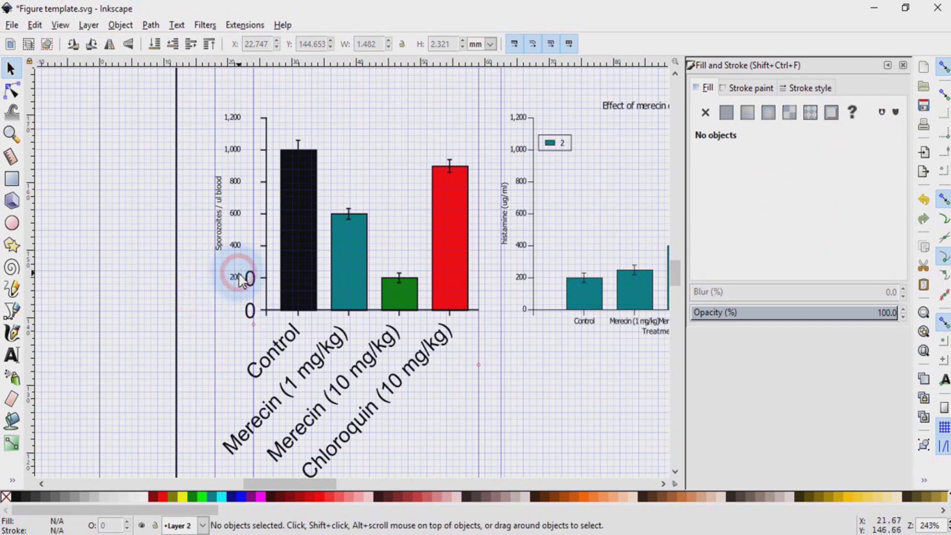
left_click(238, 283)
key("Escape")
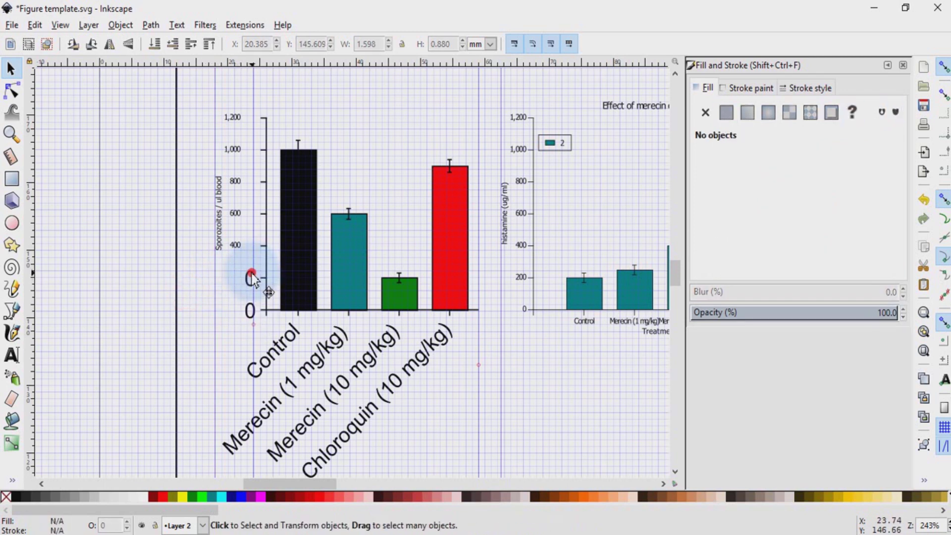
- Change the duplicated label's text to "200" and shift it left until its right end meets the vertical guide
left_click(248, 275)
double_click(247, 279)
type("200")
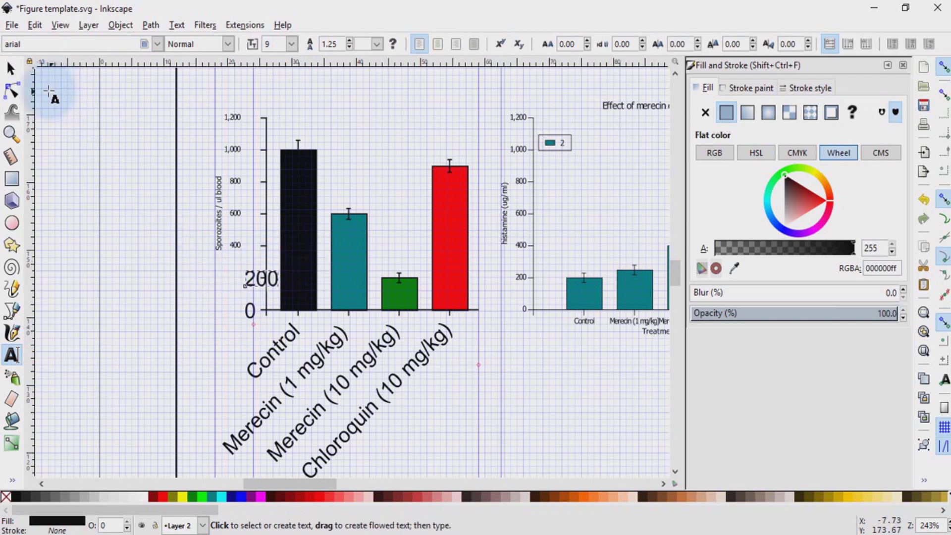
left_click(12, 70)
key("Left")
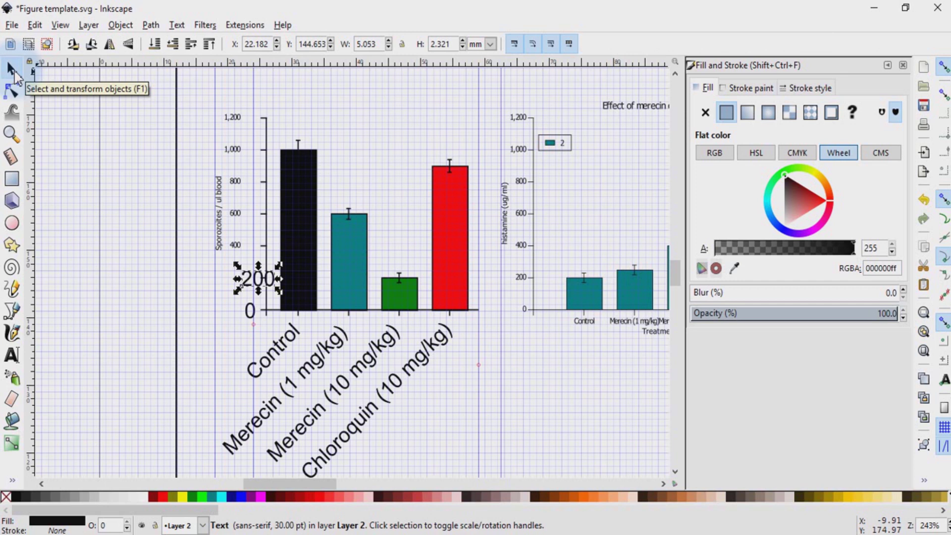
key("Left")
key("Left")
key("Left")
key("Left")
key("Left")
key("Left")
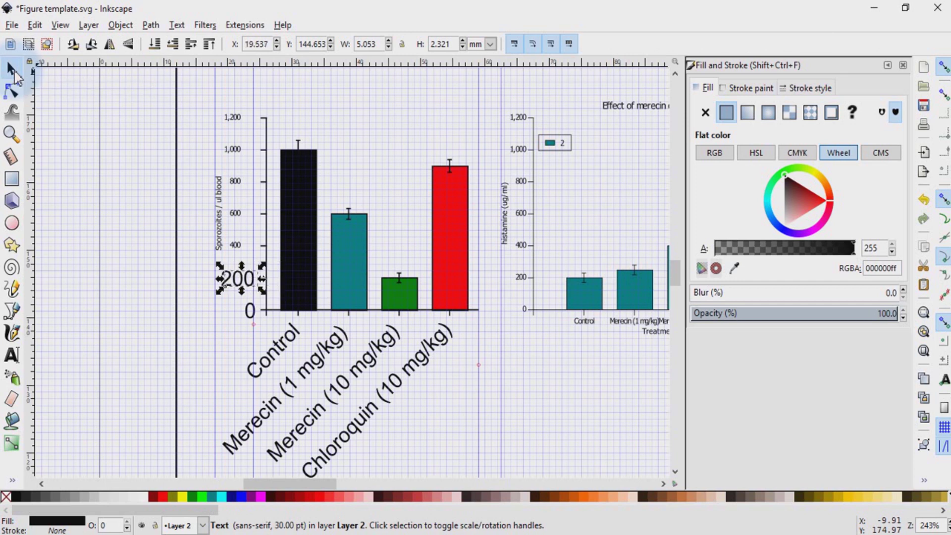
left_click(196, 341)
left_click(243, 287)
left_click(246, 285, "ctrl")
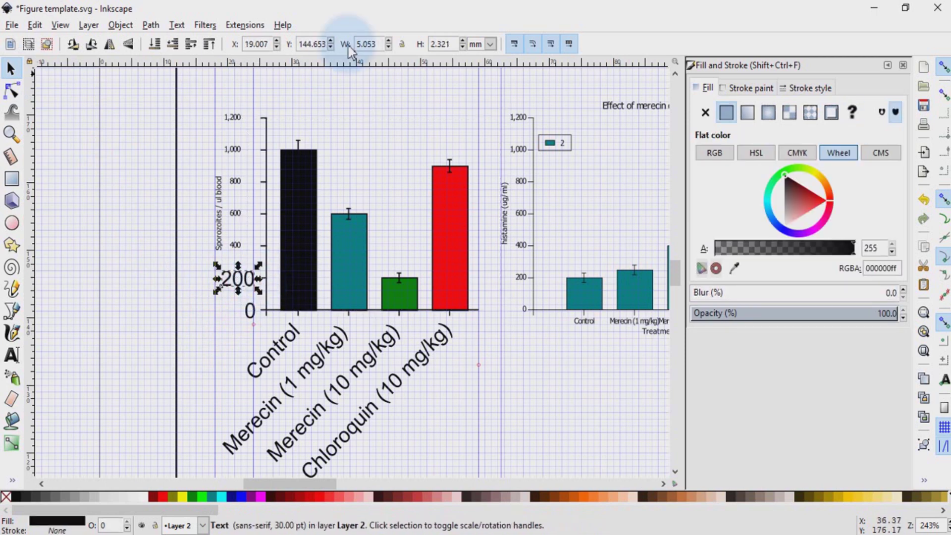
- Centre the 200 label vertically on its tick using a temporary horizontal guide, and remove that guide
left_click_drag(177, 66, 179, 279)
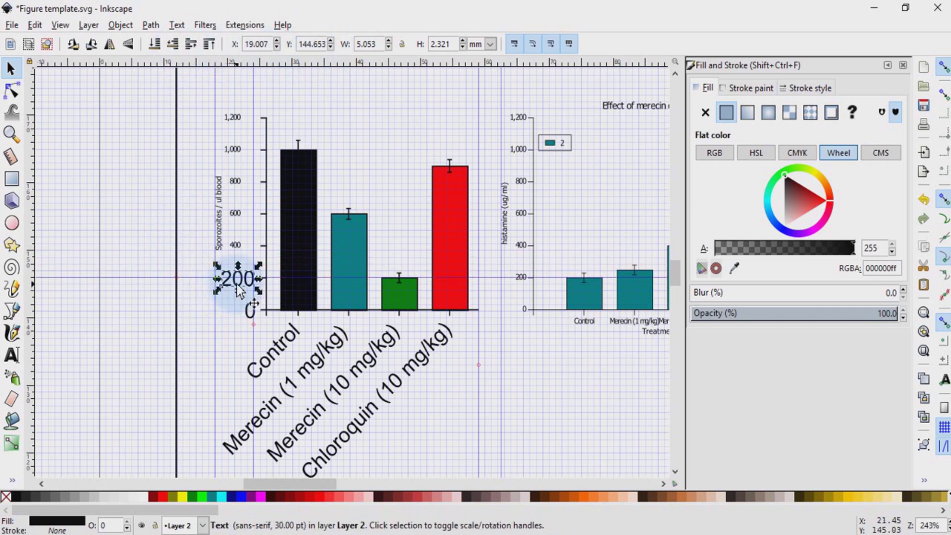
key("ctrl")
left_click_drag(238, 285, 237, 284)
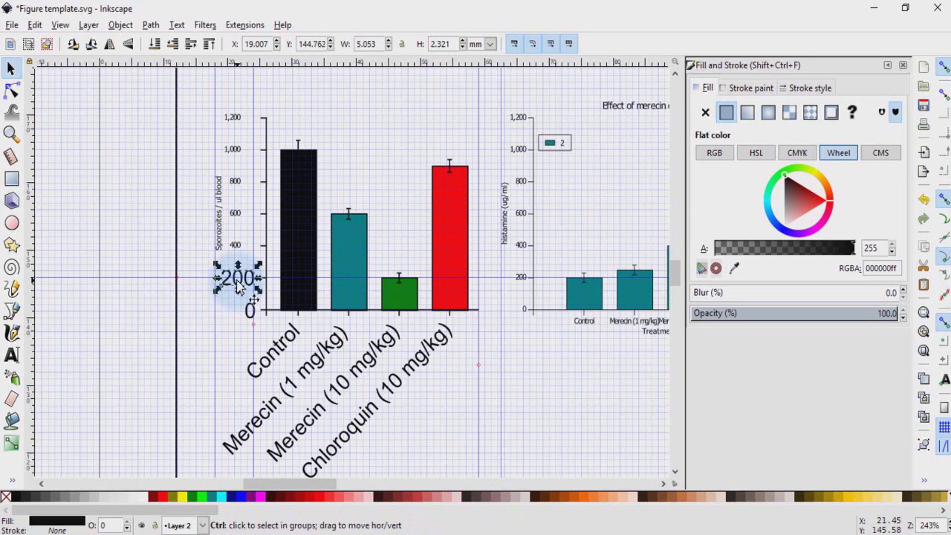
left_click(191, 316)
left_click_drag(177, 278, 174, 45)
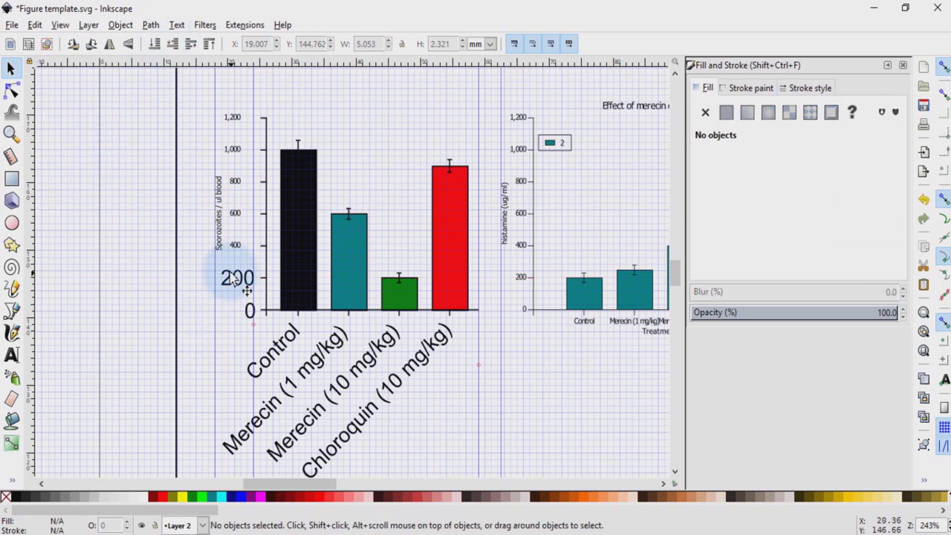